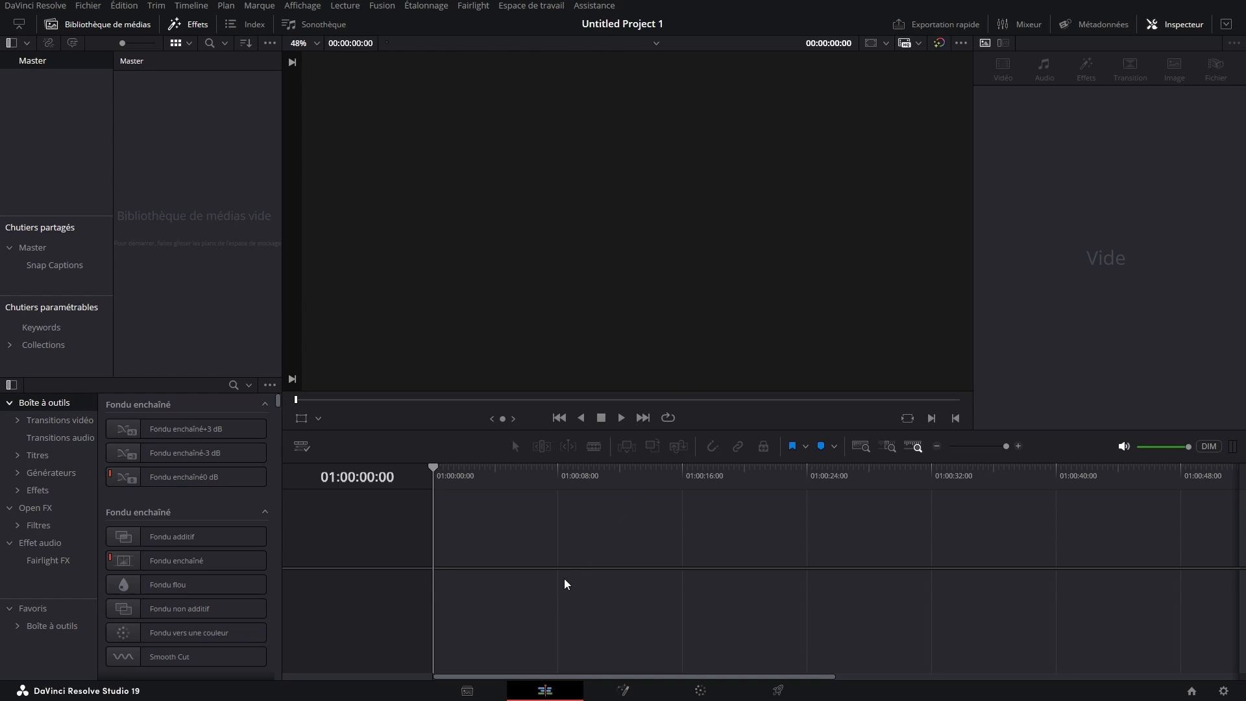
Place a Composition Fusion effect from the favourites at the start of the empty timeline and open it in Fusion
left_click(64, 629)
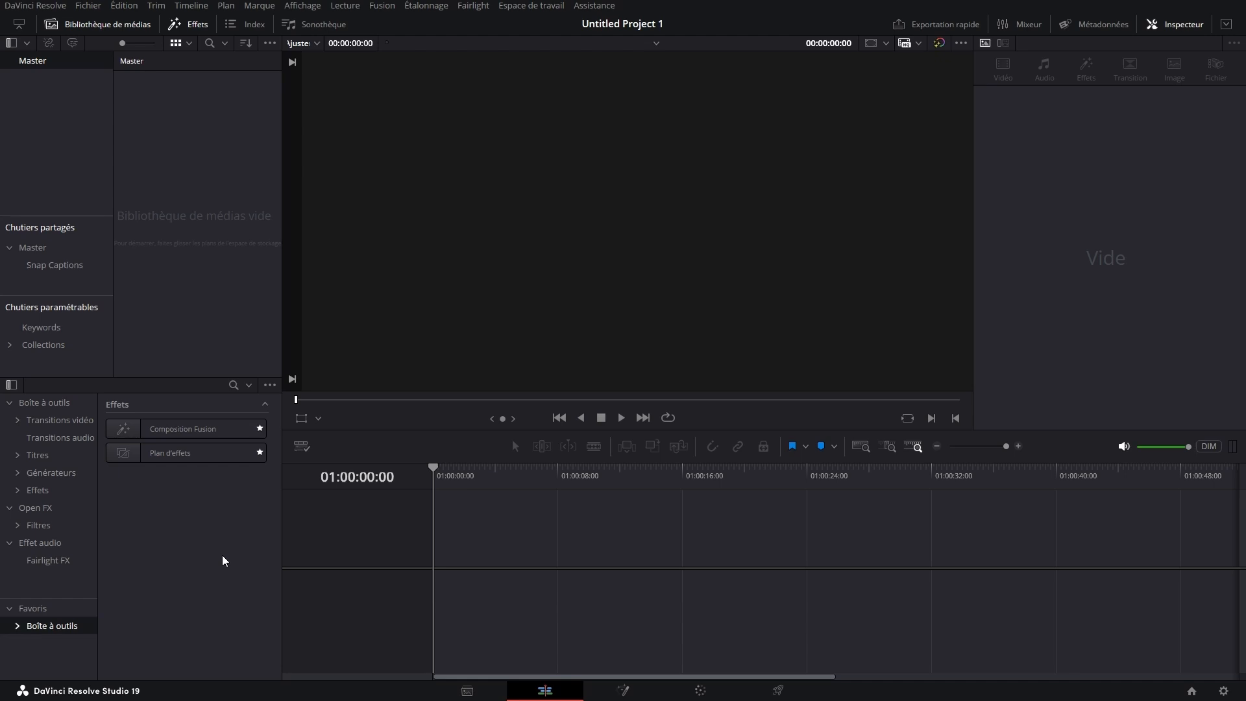
left_click_drag(177, 428, 441, 574)
left_click(623, 690)
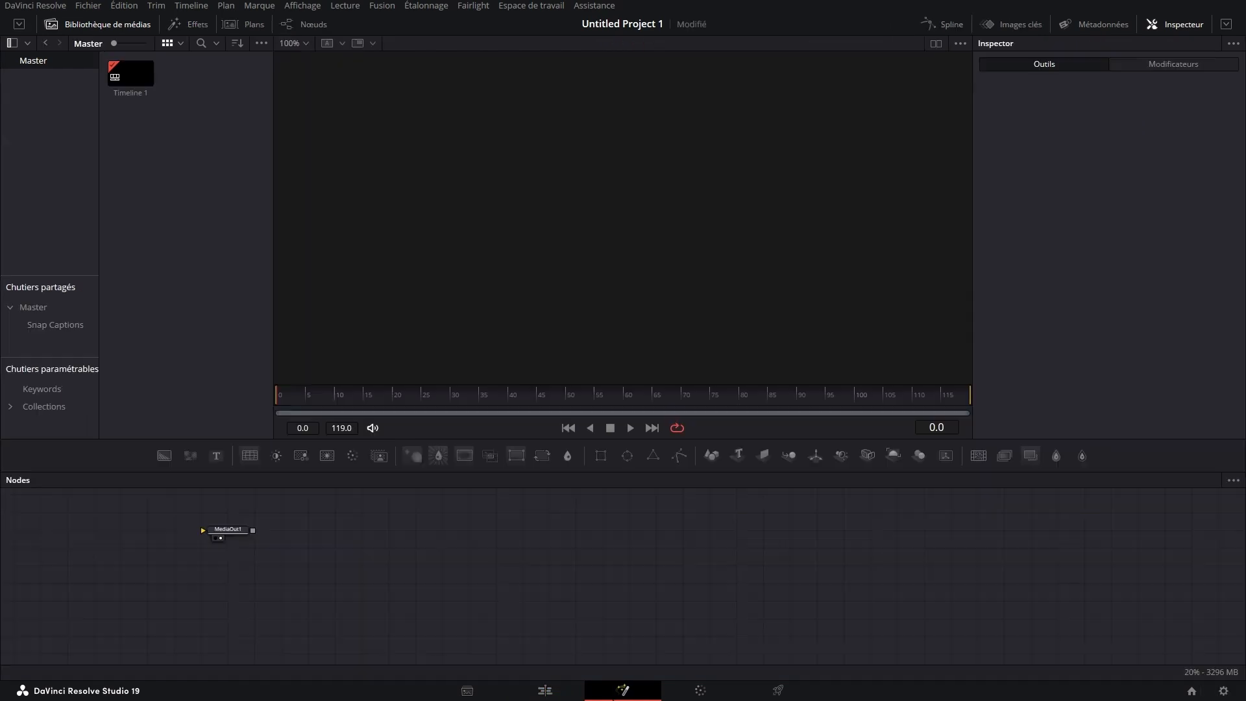
Add a text node connected to MediaOut1 and enter LBDAVINCI as its text
left_click_drag(389, 532, 819, 532)
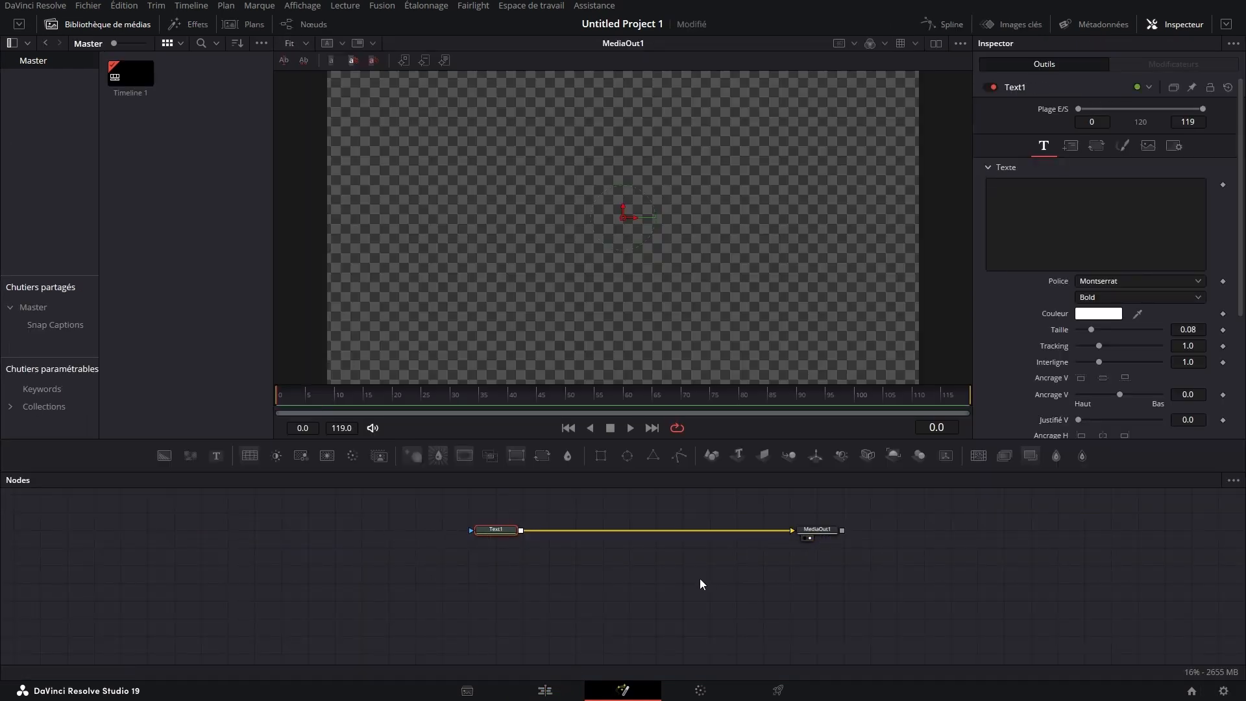
left_click(1018, 232)
type("LBDAVINCI")
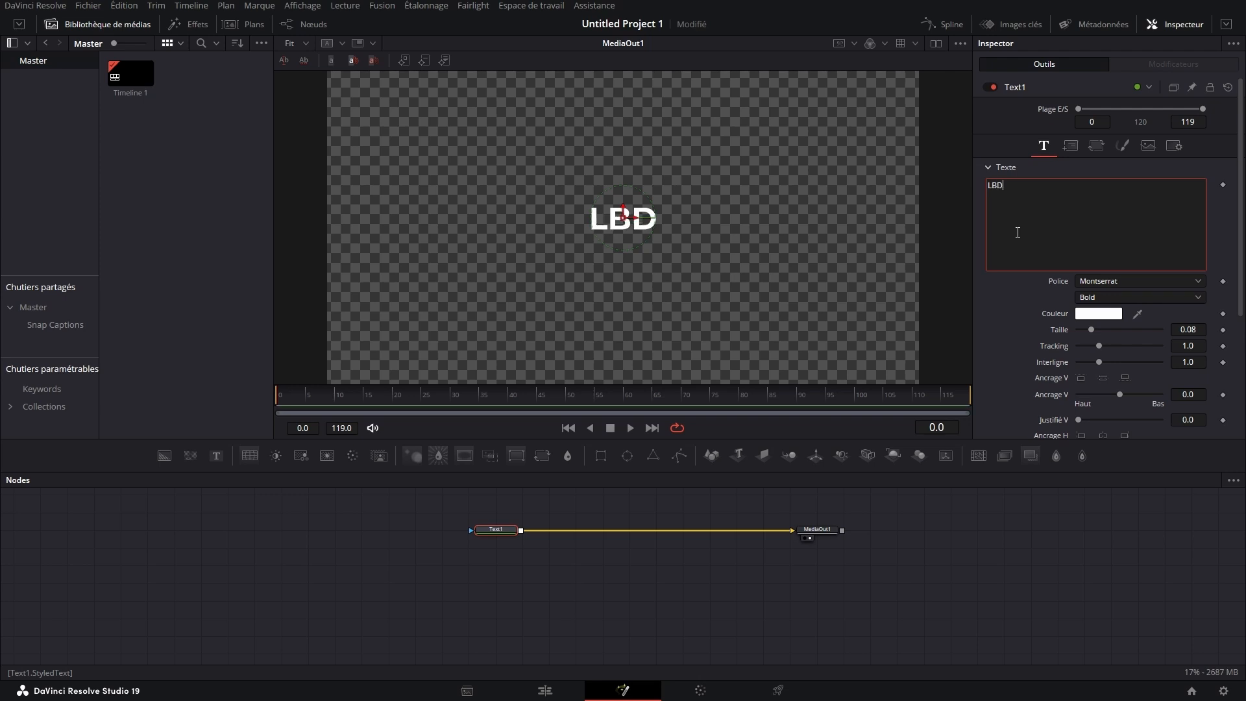
Set the text style to Montserrat Black Italic and enlarge it to size 0.1969
left_click(1091, 280)
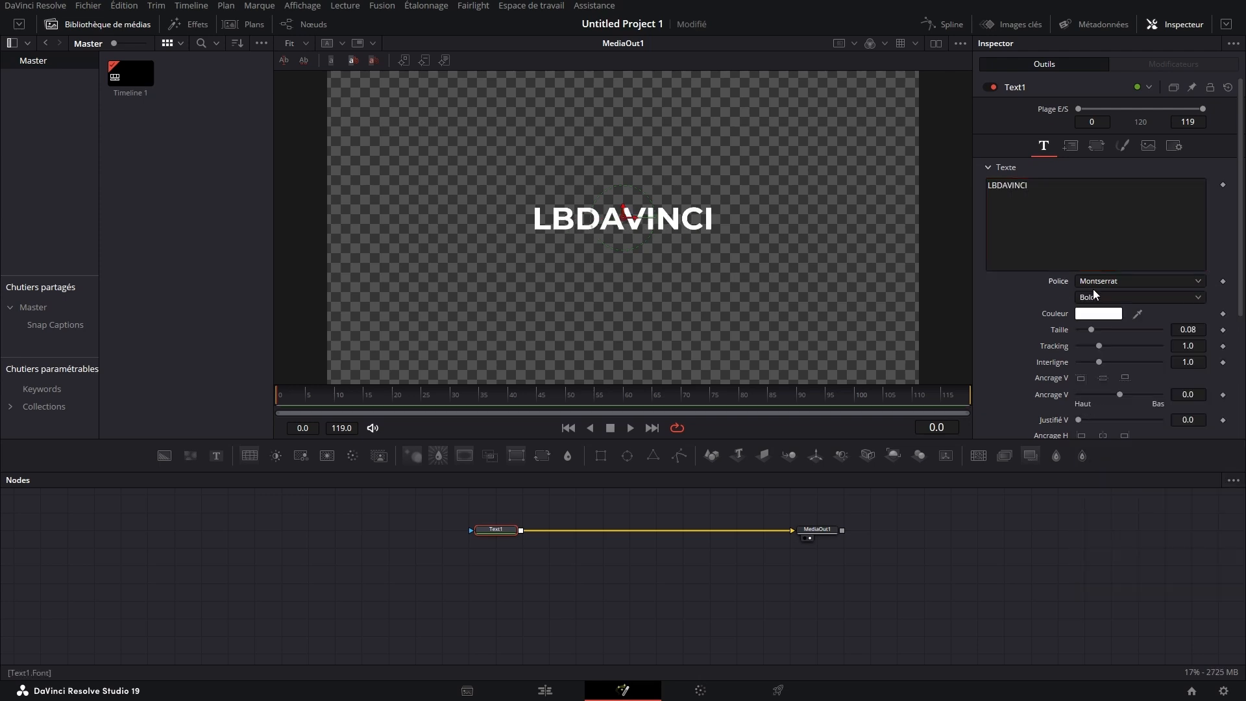
left_click(1093, 295)
left_click(1111, 556)
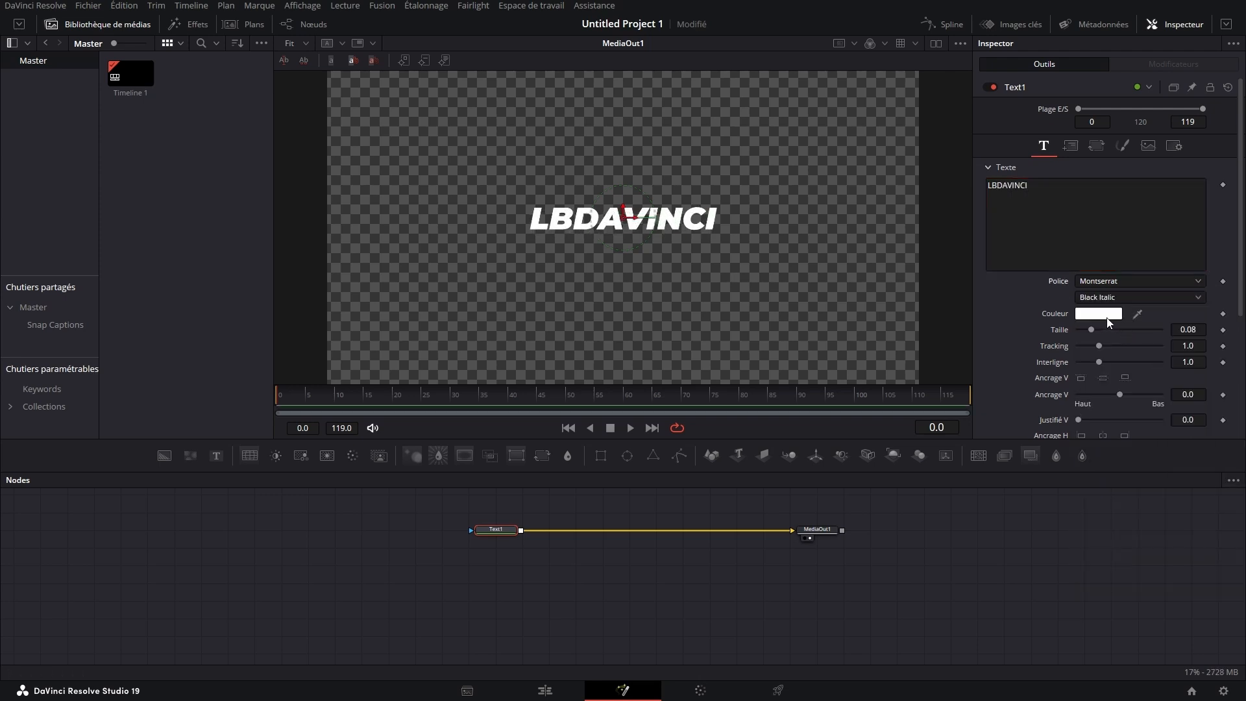
left_click_drag(1091, 330, 1110, 329)
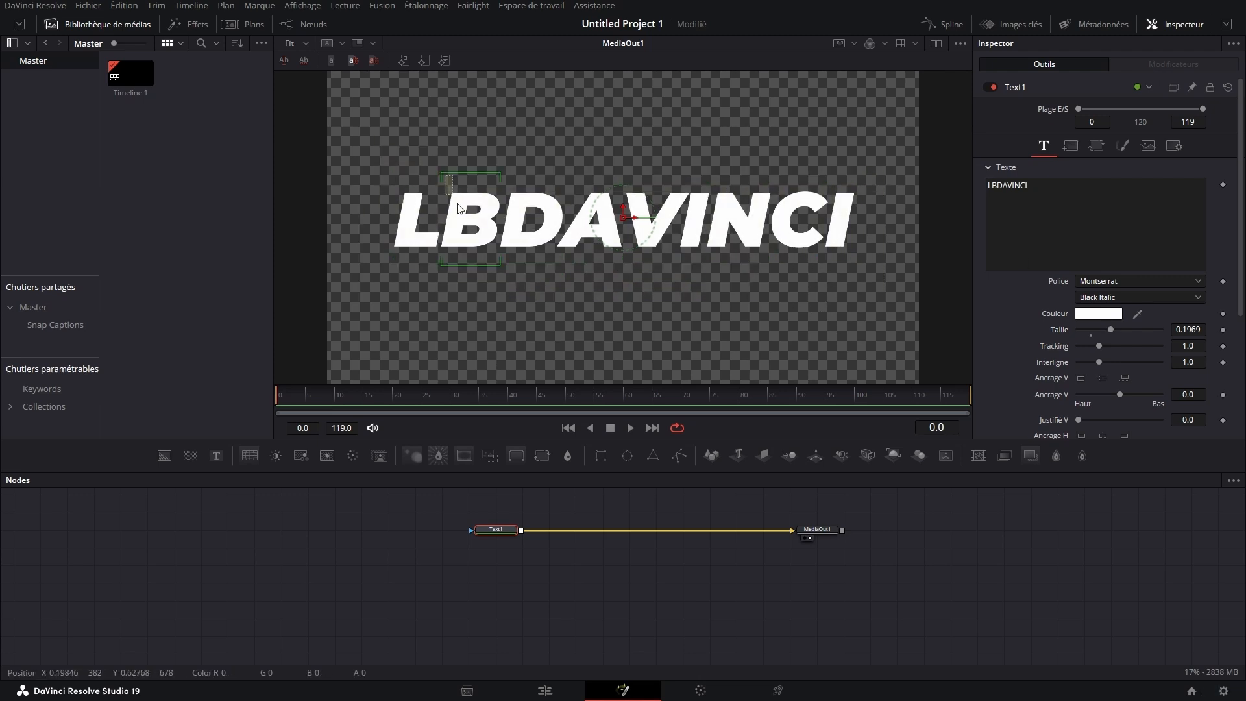
Try extending the text to "LBDAVINCI youtube 1 2 3" with its size reduced to 0.1195
left_click(1115, 192)
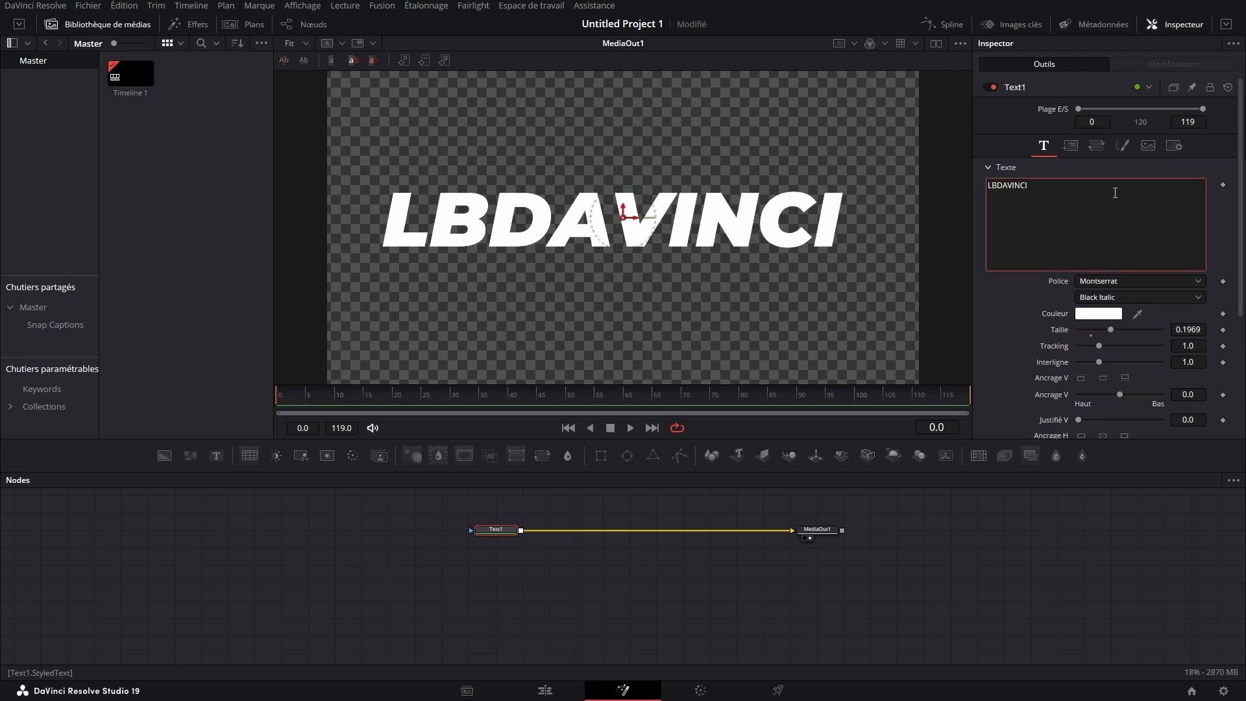
type("youtube")
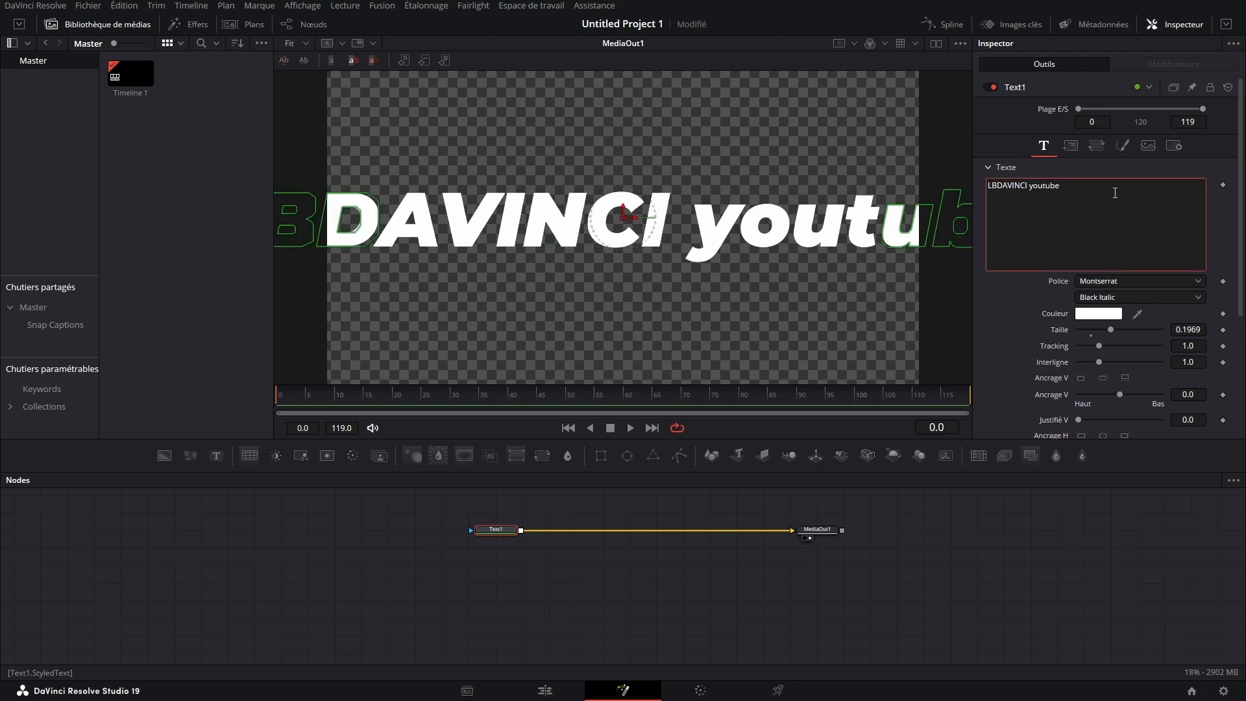
left_click_drag(1198, 329, 1147, 329)
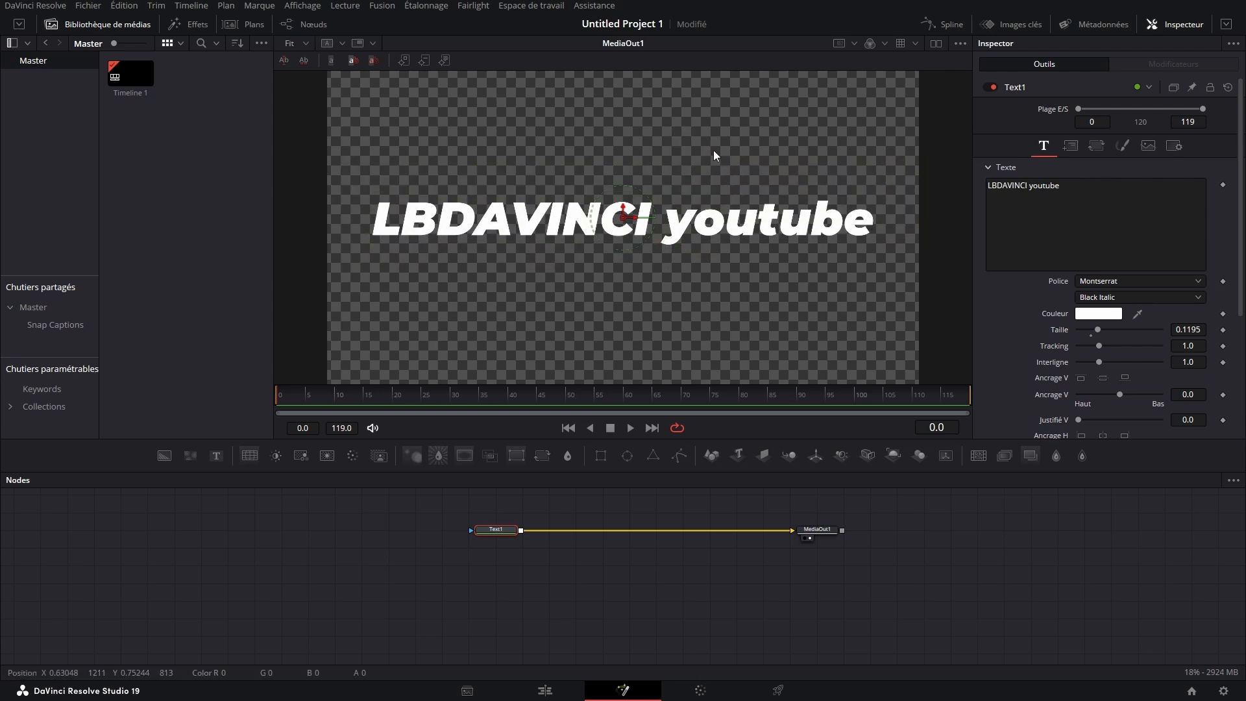
left_click(1086, 204)
type("1 2 3")
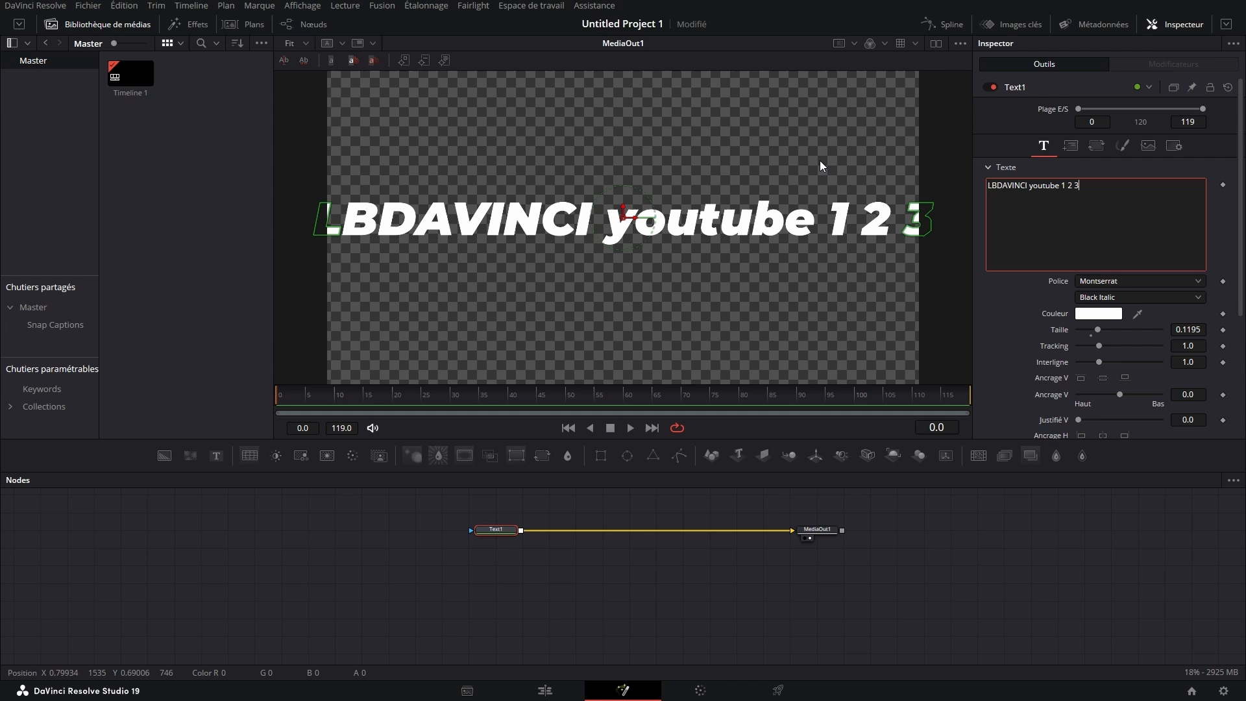
left_click_drag(815, 161, 843, 232)
left_click_drag(850, 179, 890, 227)
left_click_drag(907, 172, 928, 220)
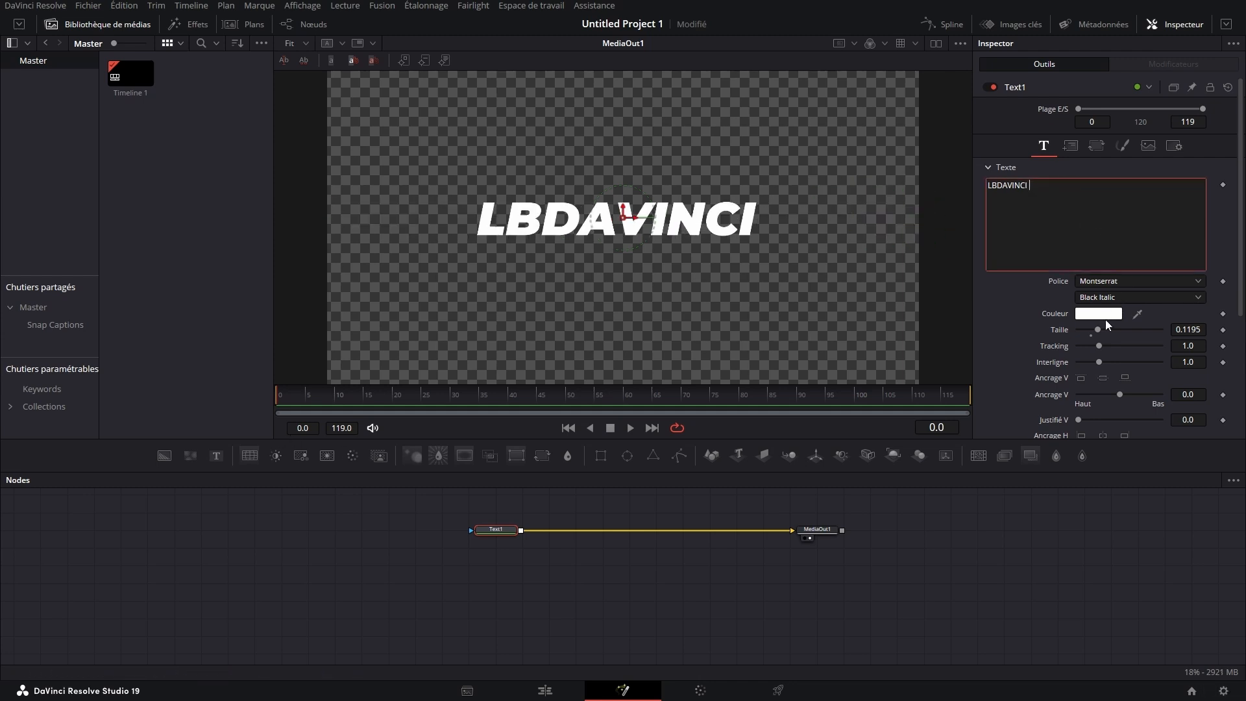
Set the size of the LBDAVINCI text to 0.1614
left_click_drag(1100, 329, 1108, 326)
left_click_drag(837, 279, 582, 240)
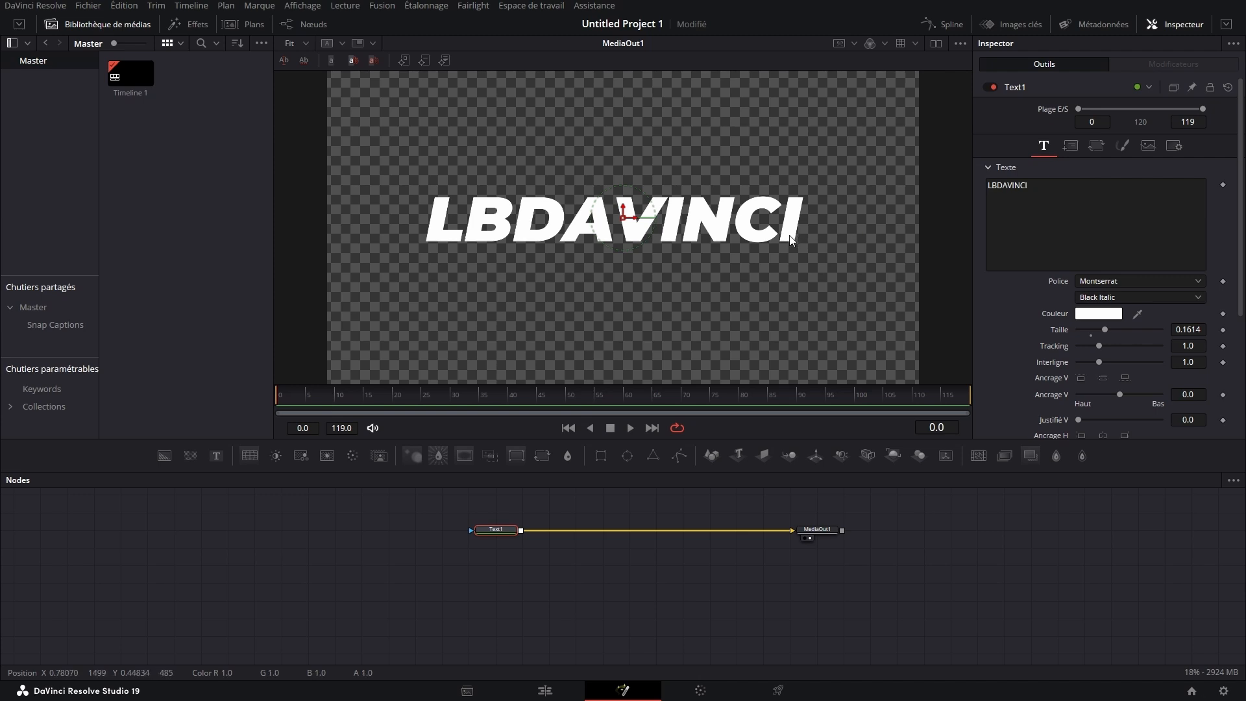
left_click_drag(833, 247, 784, 248)
Try out the opacity and X softness of the text's white solid fill, and review its position settings
left_click(1122, 145)
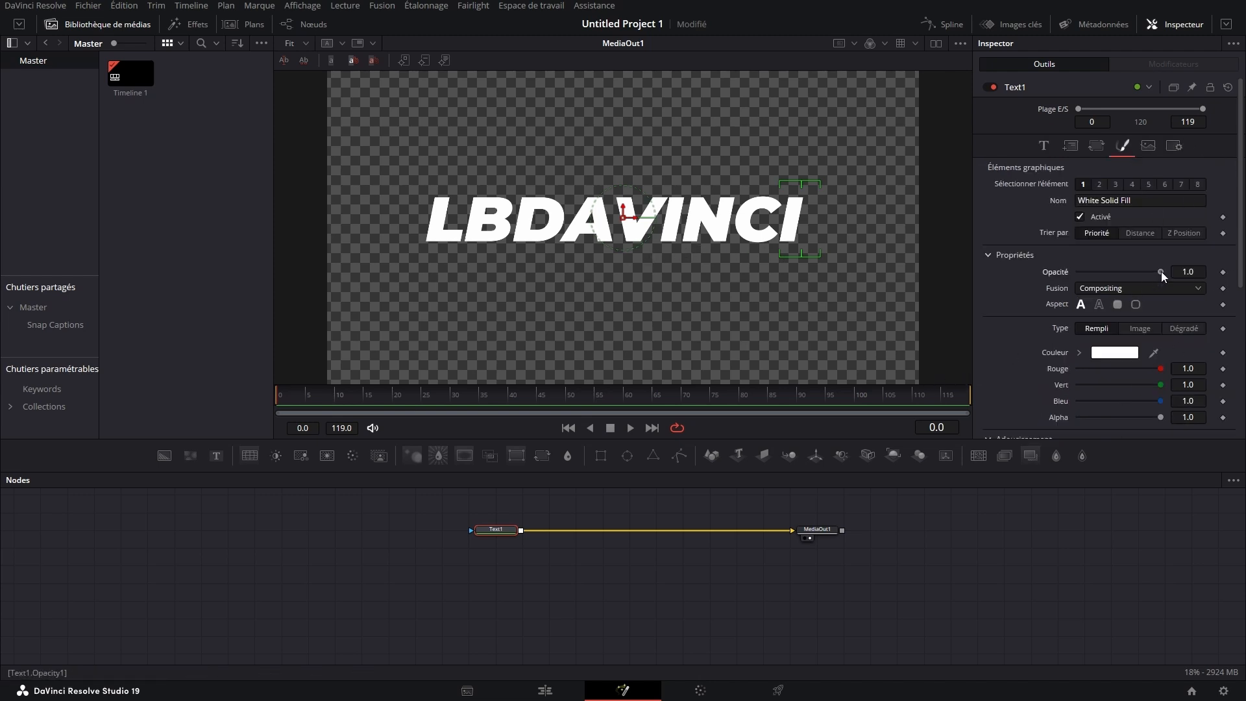
left_click_drag(1162, 271, 1216, 262)
scroll(1174, 301, "down", 3)
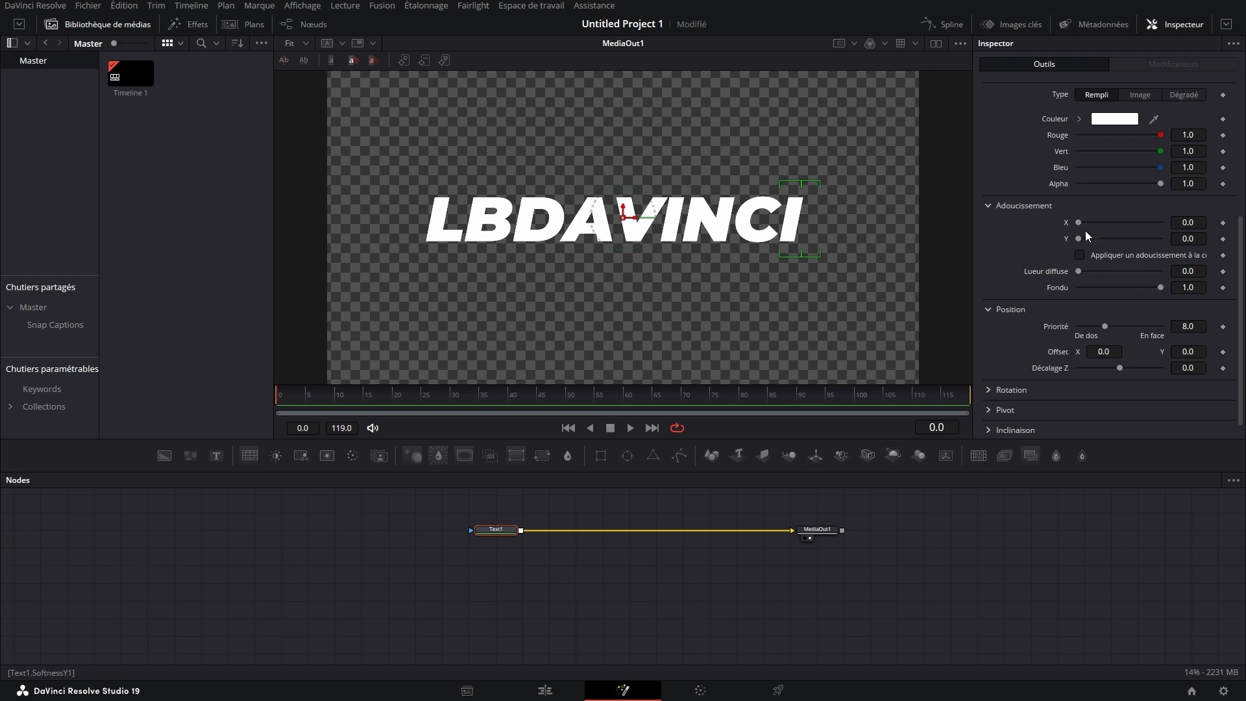
mouse_move(1080, 223)
left_mouse_down()
mouse_move(1103, 225)
mouse_move(1072, 227)
left_mouse_up()
scroll(1124, 319, "down", 1)
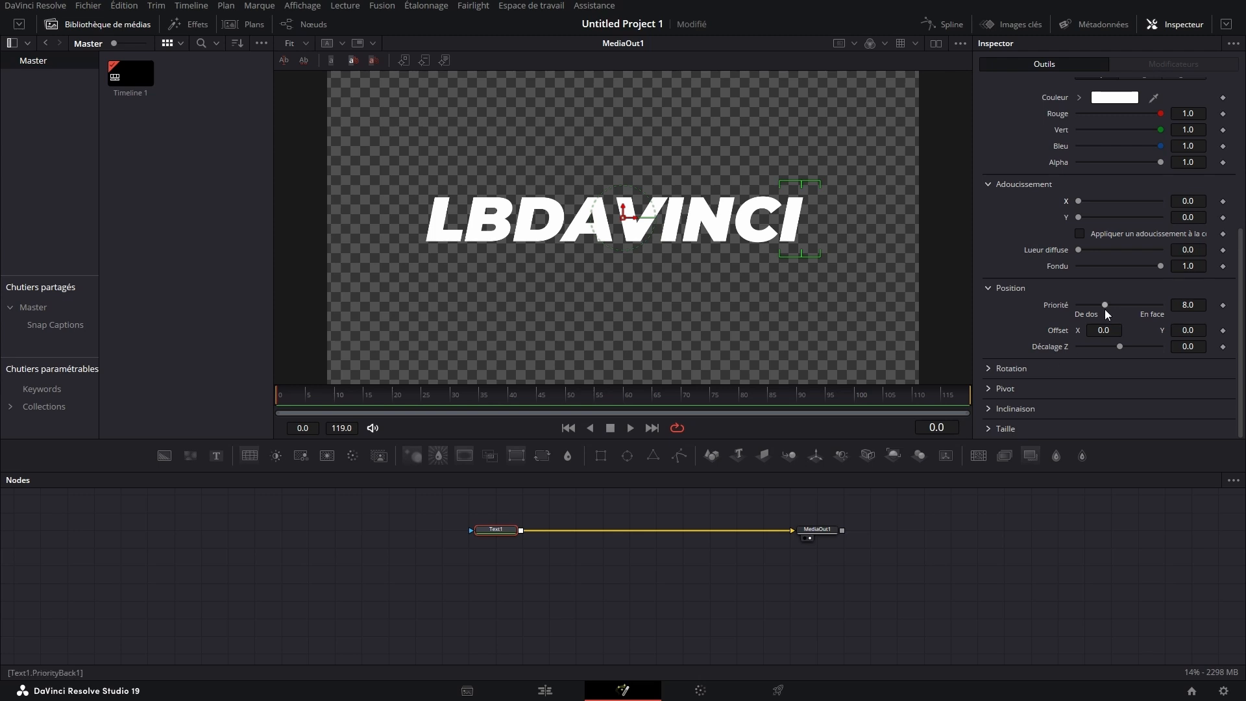
scroll(1104, 309, "up", 5)
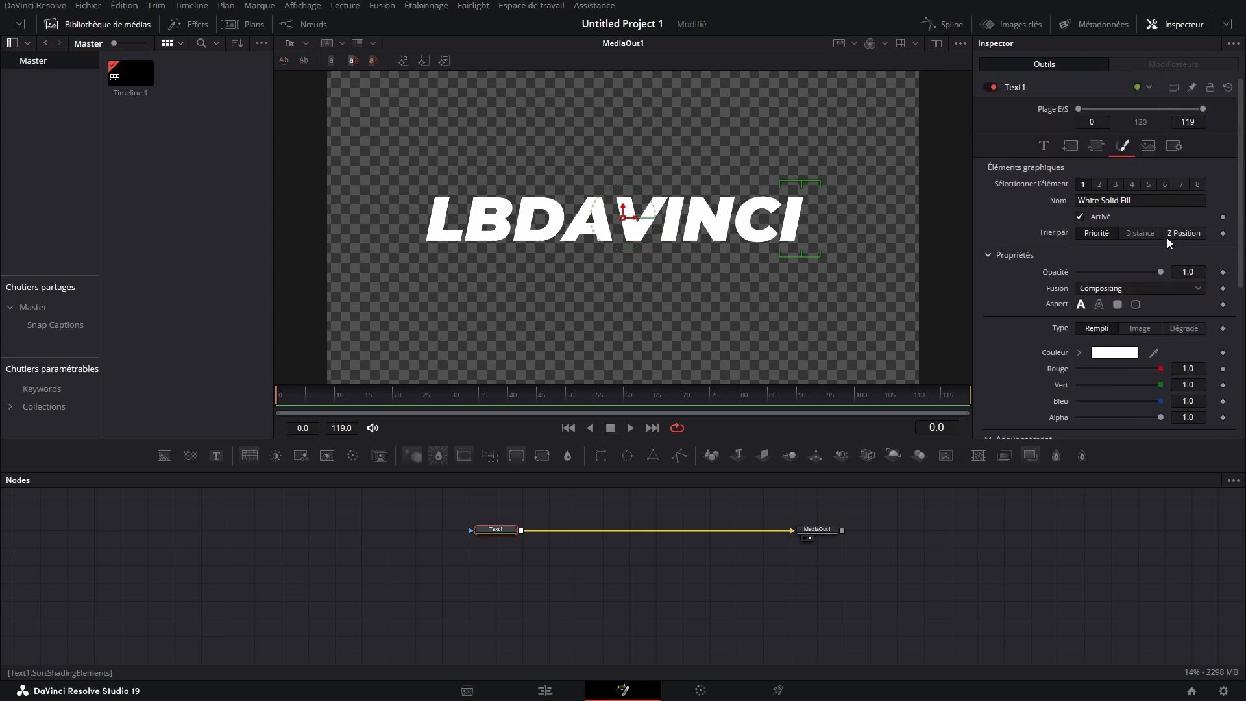
Try the outline aspect and the Dégradé type on the text, returning to the solid Rempli fill
left_click(1099, 304)
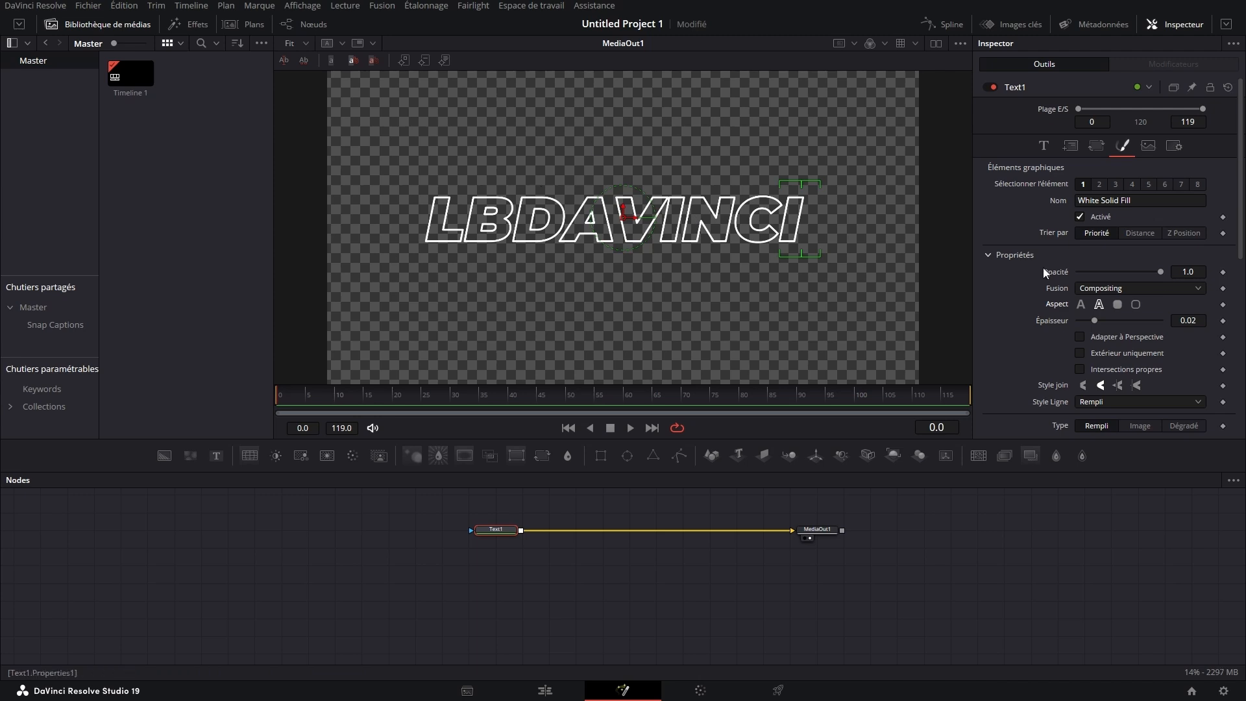
left_click(1077, 306)
scroll(1168, 270, "down", 4)
left_click(1184, 173)
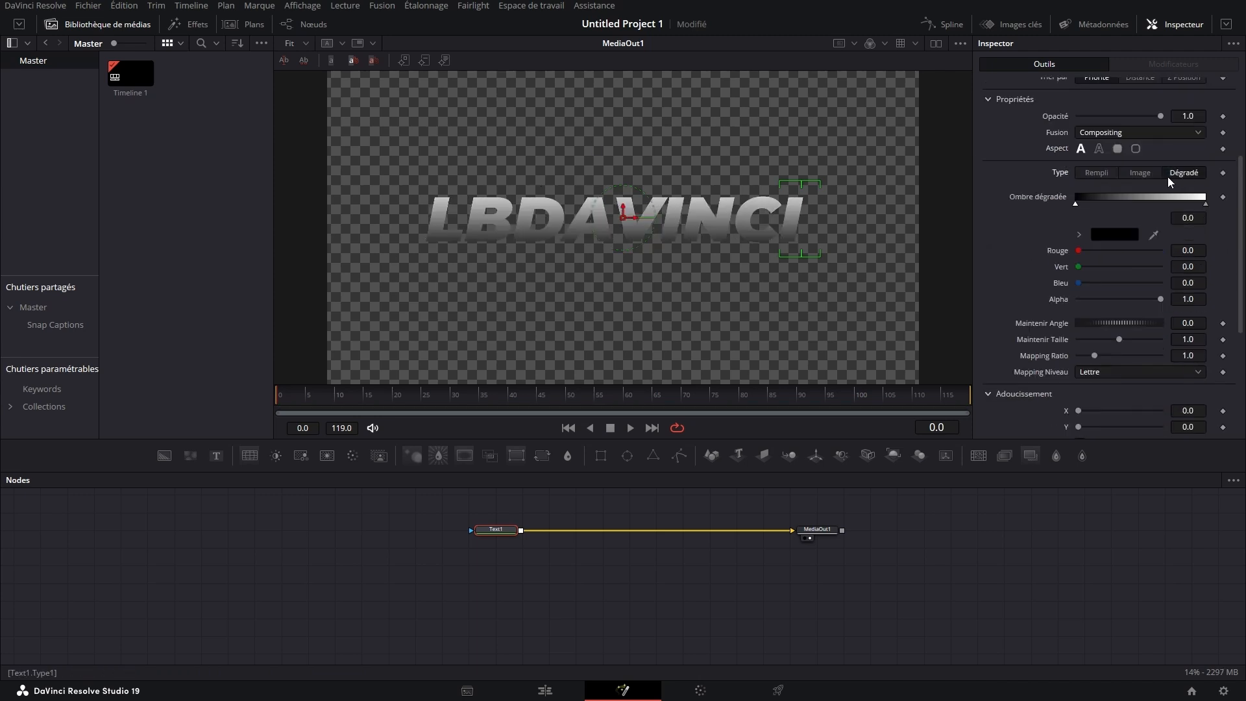
left_click(1096, 173)
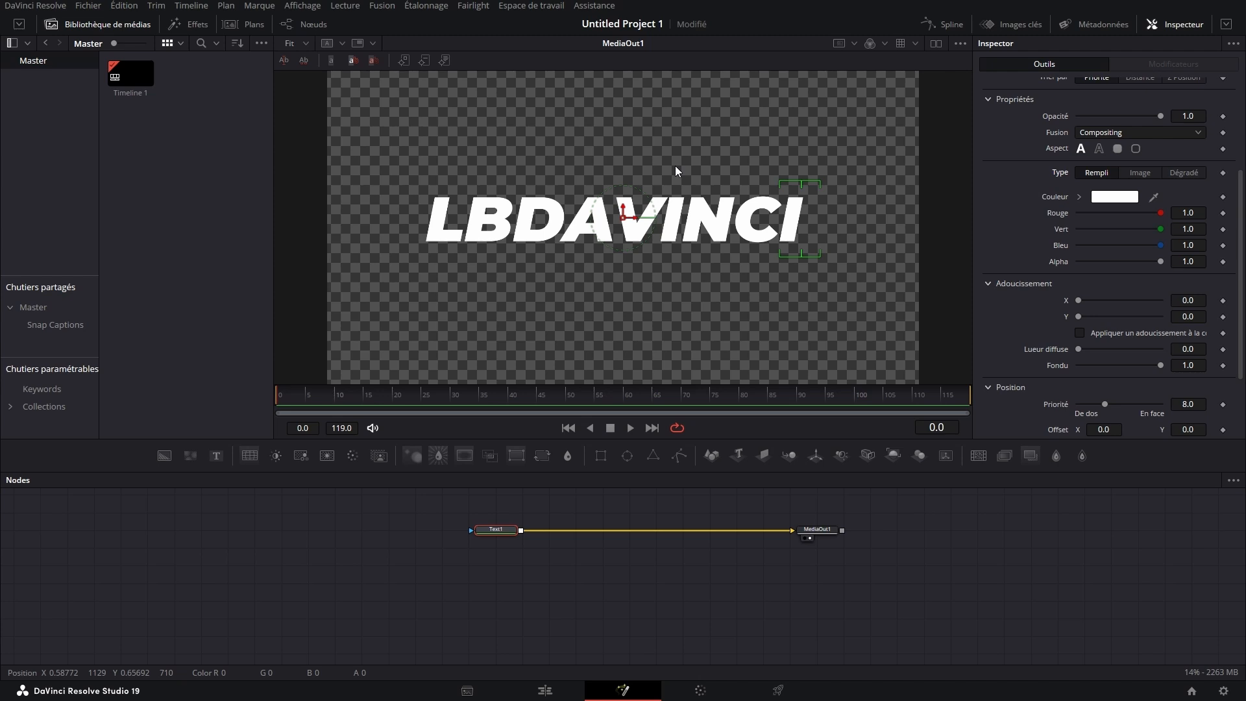
scroll(1145, 181, "up", 4)
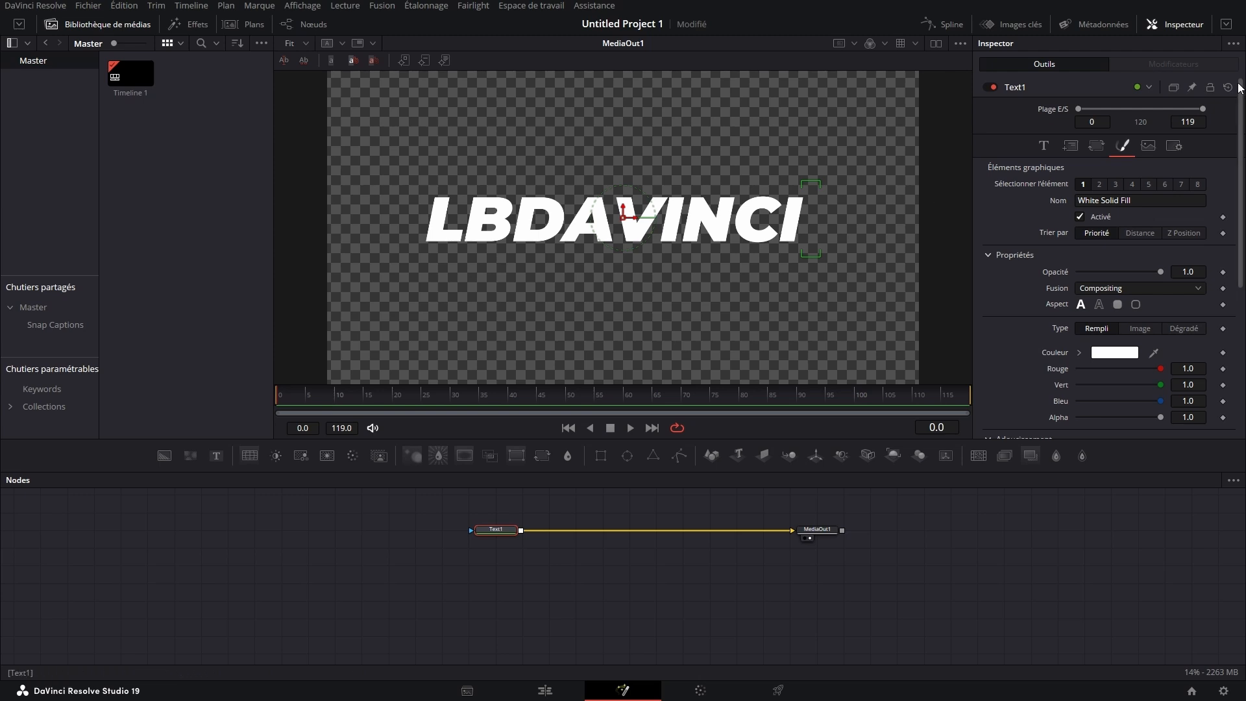
Keyframe the text's opacity at 1.0 and its centre at 0.5, 0.5 on frames 0 and 20
left_click(1223, 272)
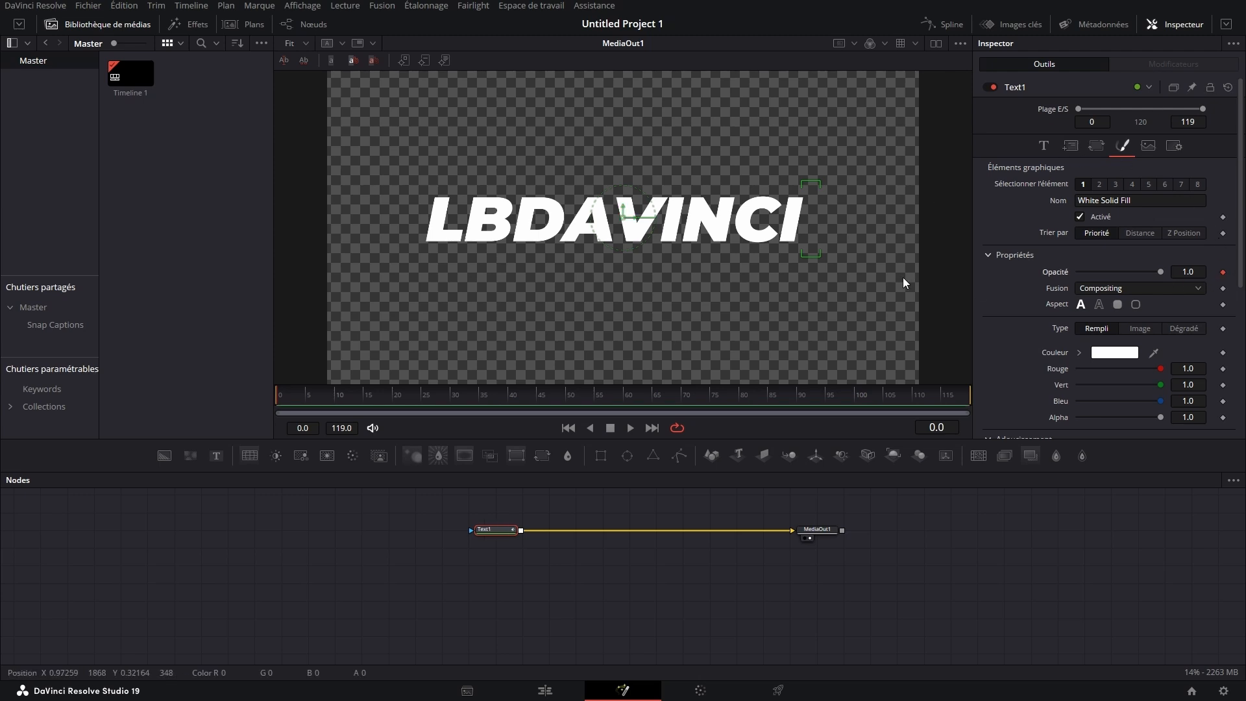
left_click(1070, 146)
left_click(1223, 200)
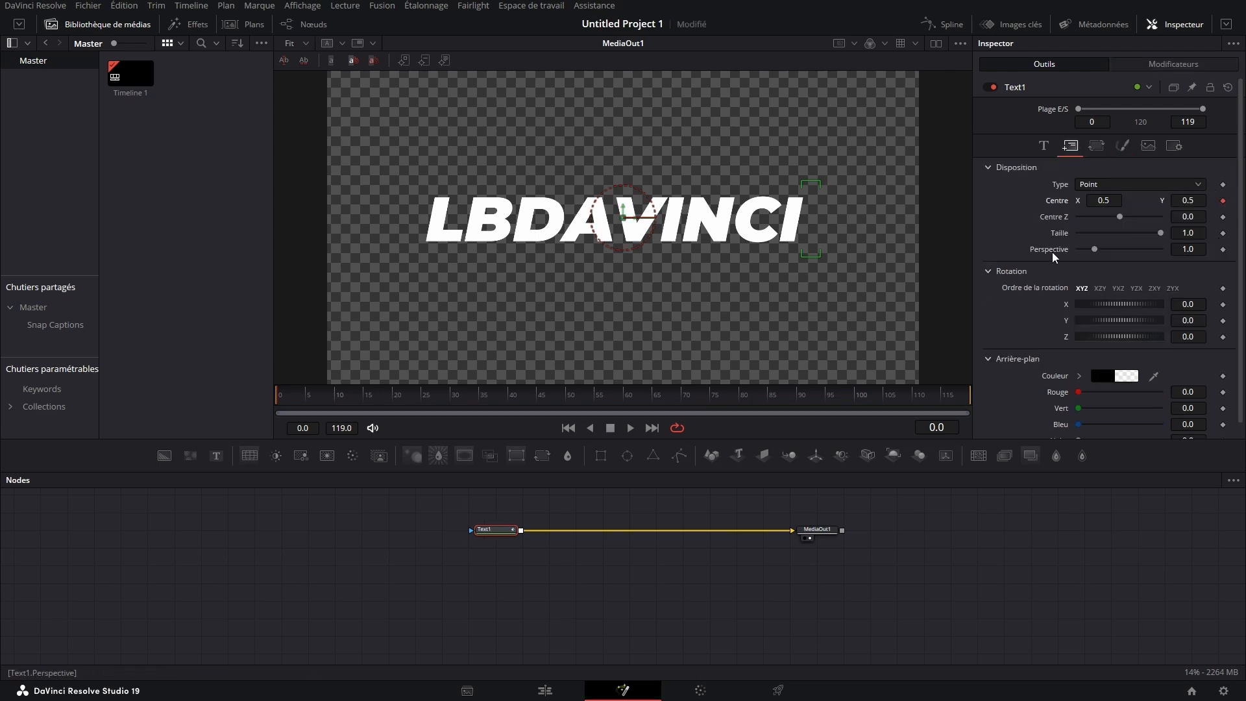
left_click(393, 397)
left_click(1122, 145)
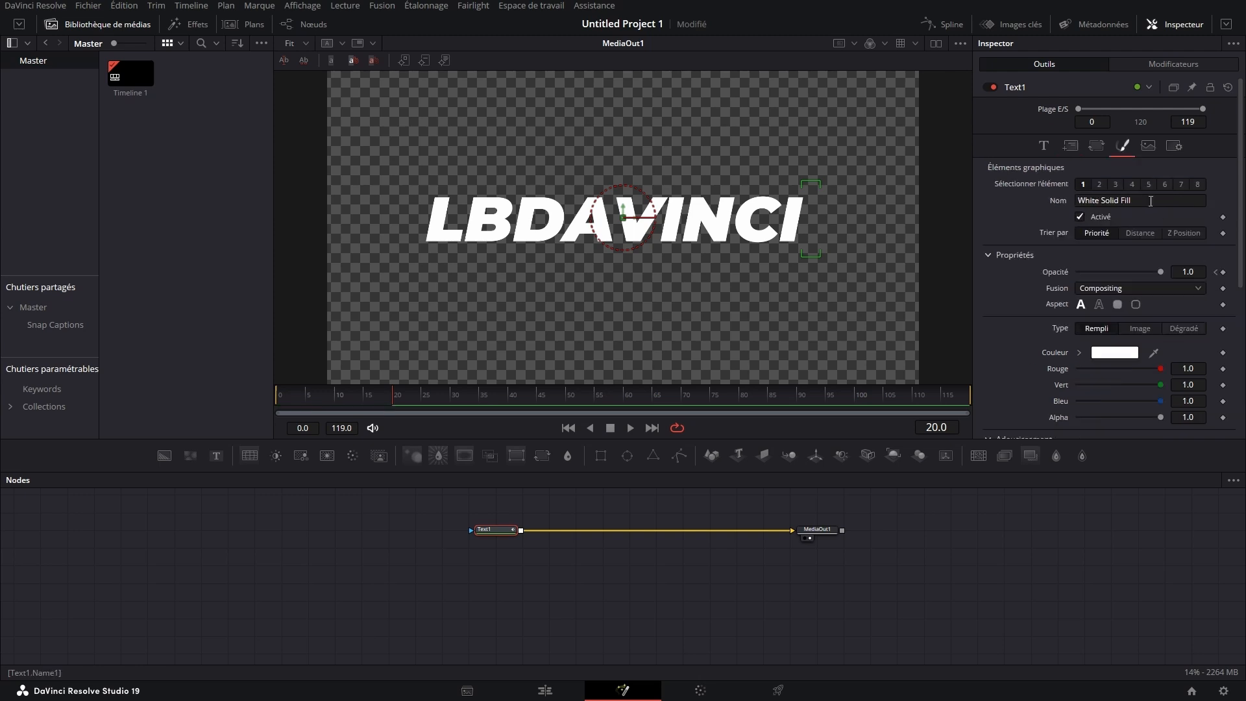
left_click(1222, 272)
left_click(1070, 145)
At frame 0, lower the text's centre to Y 0.153 and make it transparent, and play back the entrance animation
left_click(1217, 201)
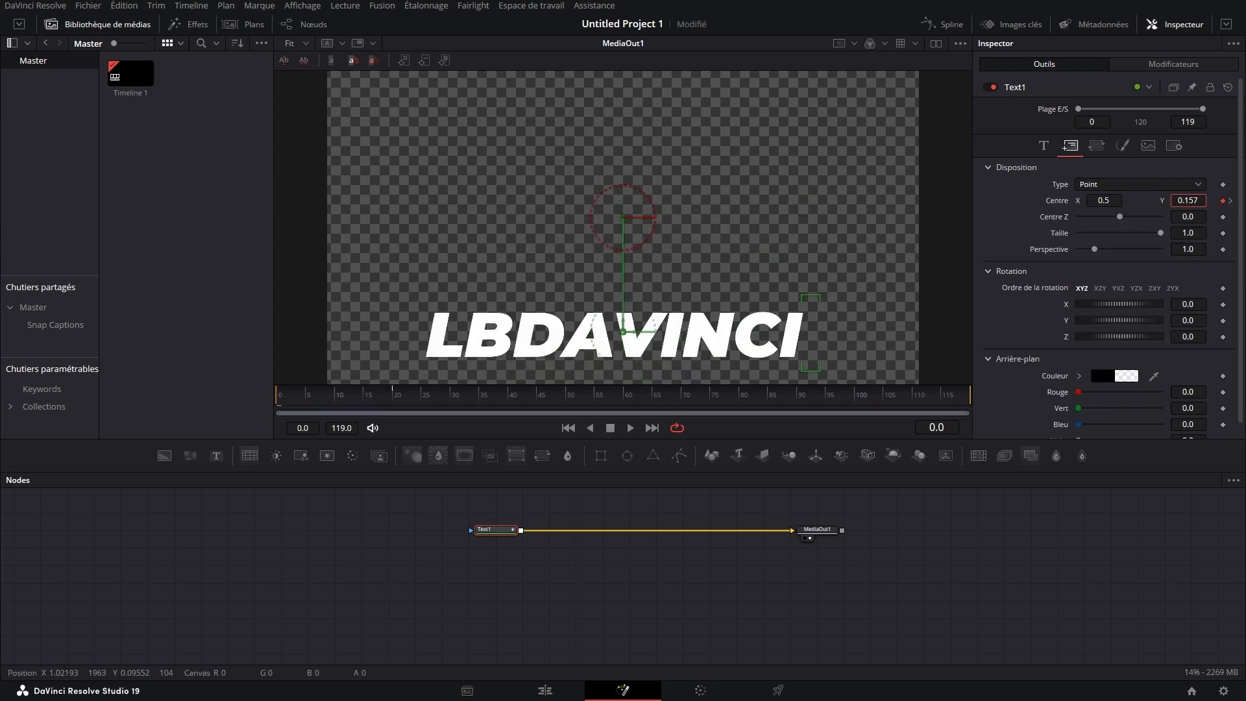
left_click(1122, 146)
left_click_drag(1155, 272, 1091, 272)
key("space")
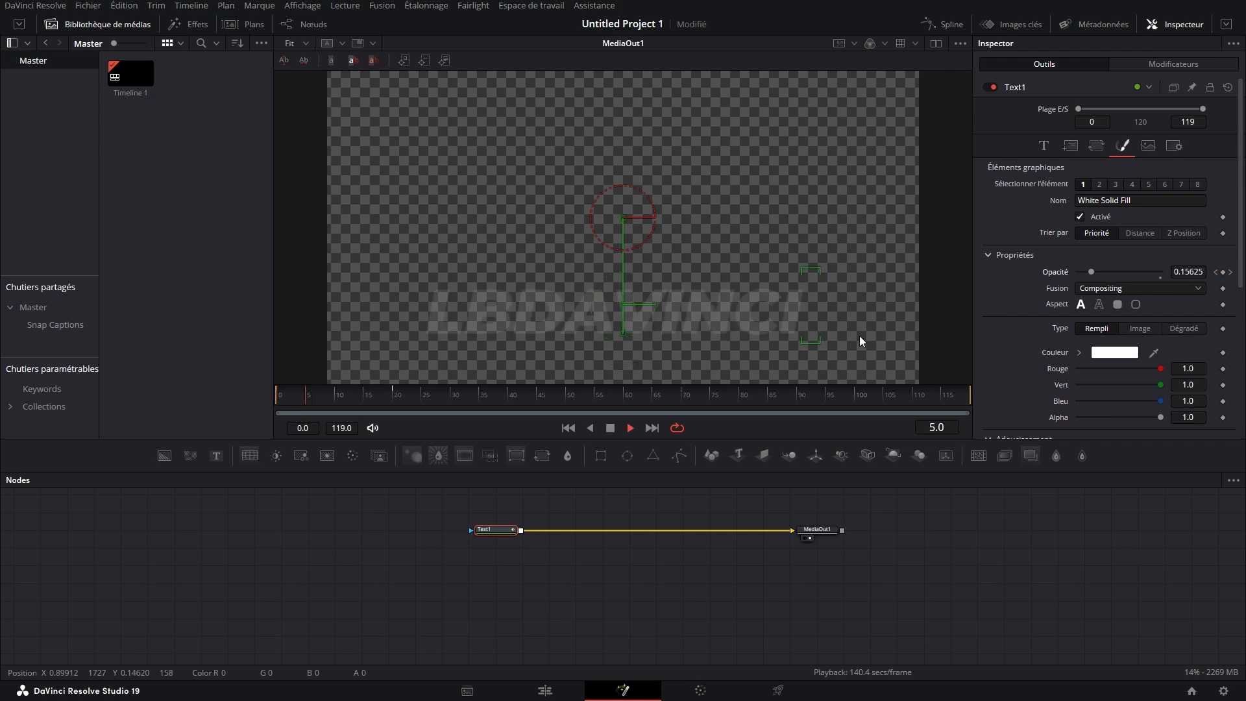
left_click_drag(408, 398, 270, 417)
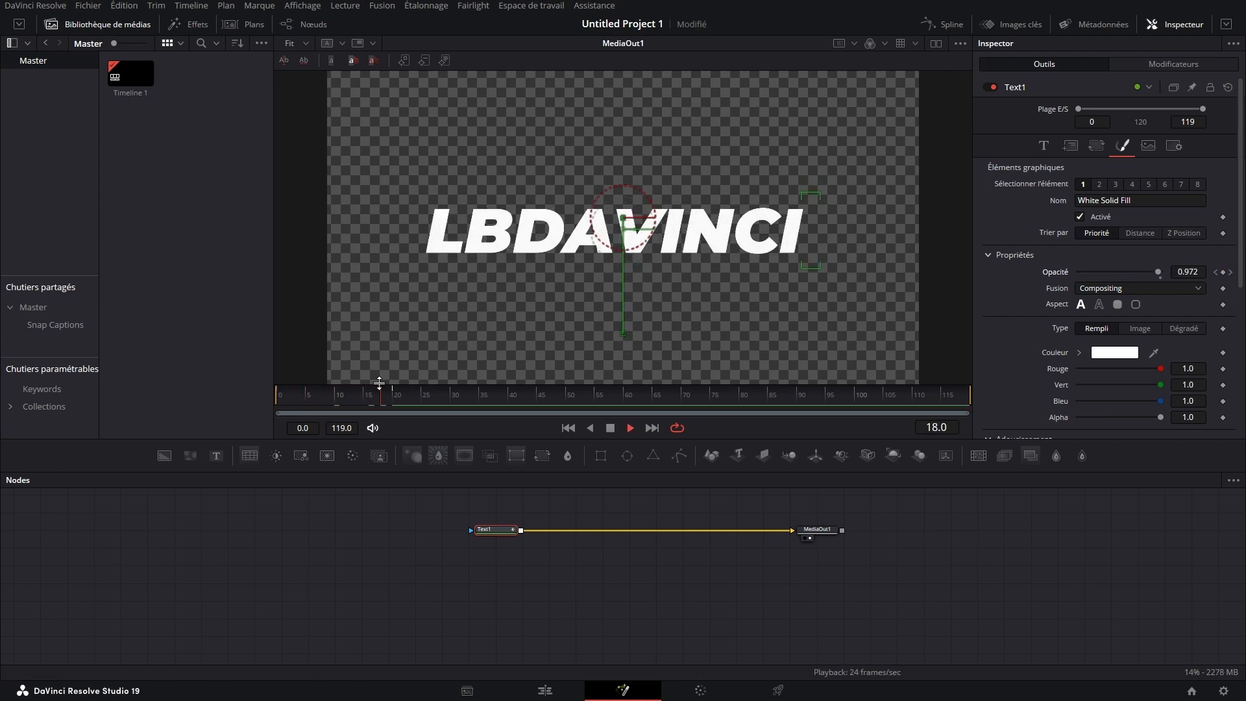
key("space")
left_click_drag(407, 383, 409, 424)
left_click(307, 413)
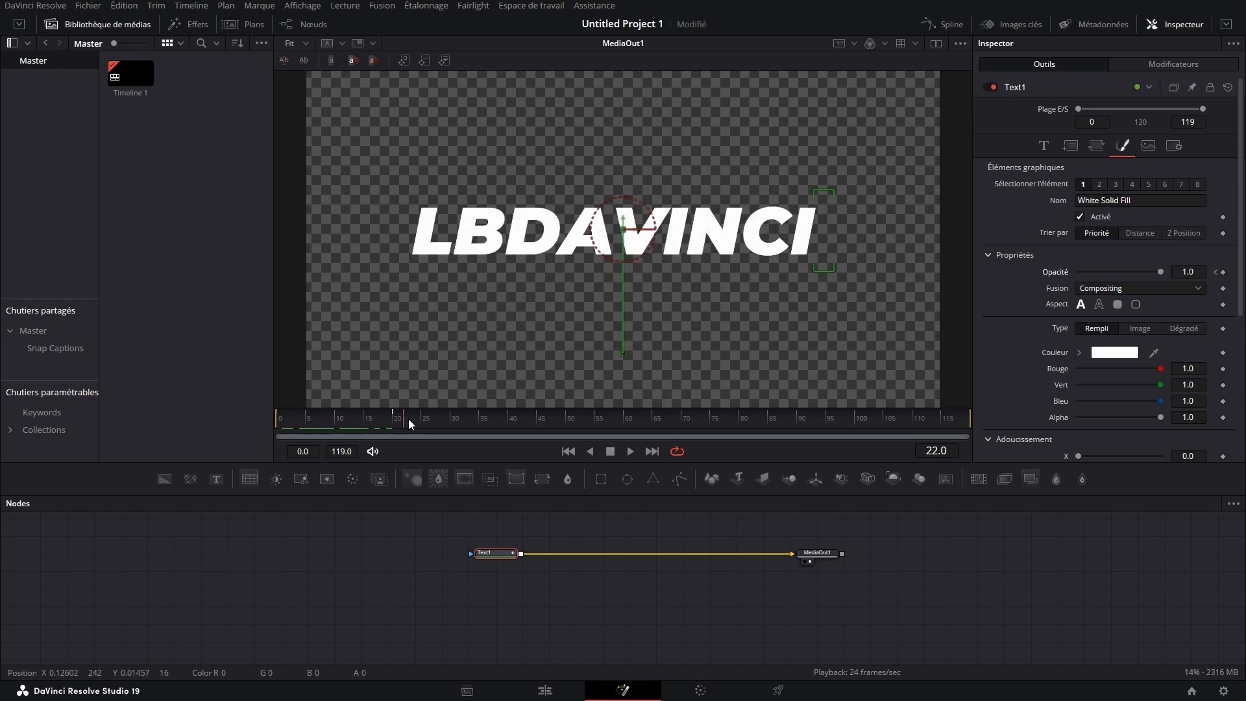
Remove the text's opacity and centre keyframes, restoring full opacity and the centred position 0.5, 0.5
left_click(1222, 273)
left_click(1215, 272)
left_click(1223, 273)
left_click_drag(1078, 272, 1160, 272)
left_click(1070, 146)
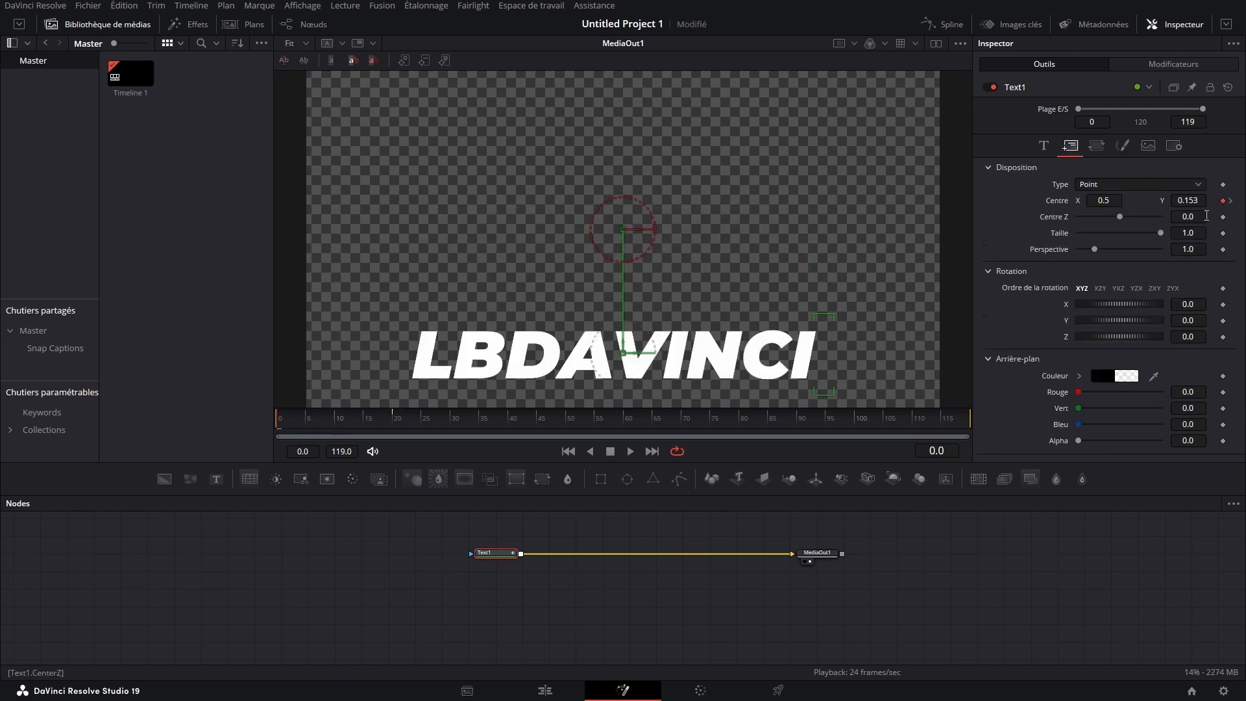
left_click(1222, 201)
left_click(1230, 201)
left_click(1223, 200)
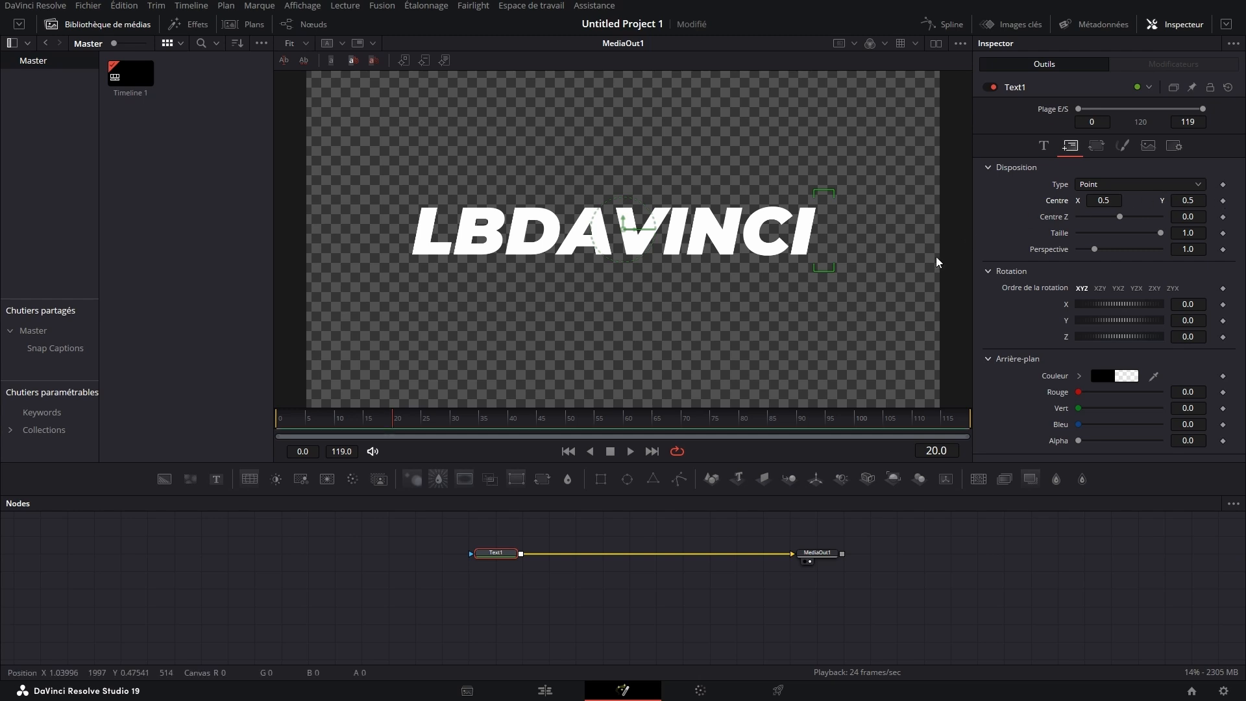
Apply the Follower modifier to the LBDAVINCI text and open the modifier's settings
left_click(1042, 146)
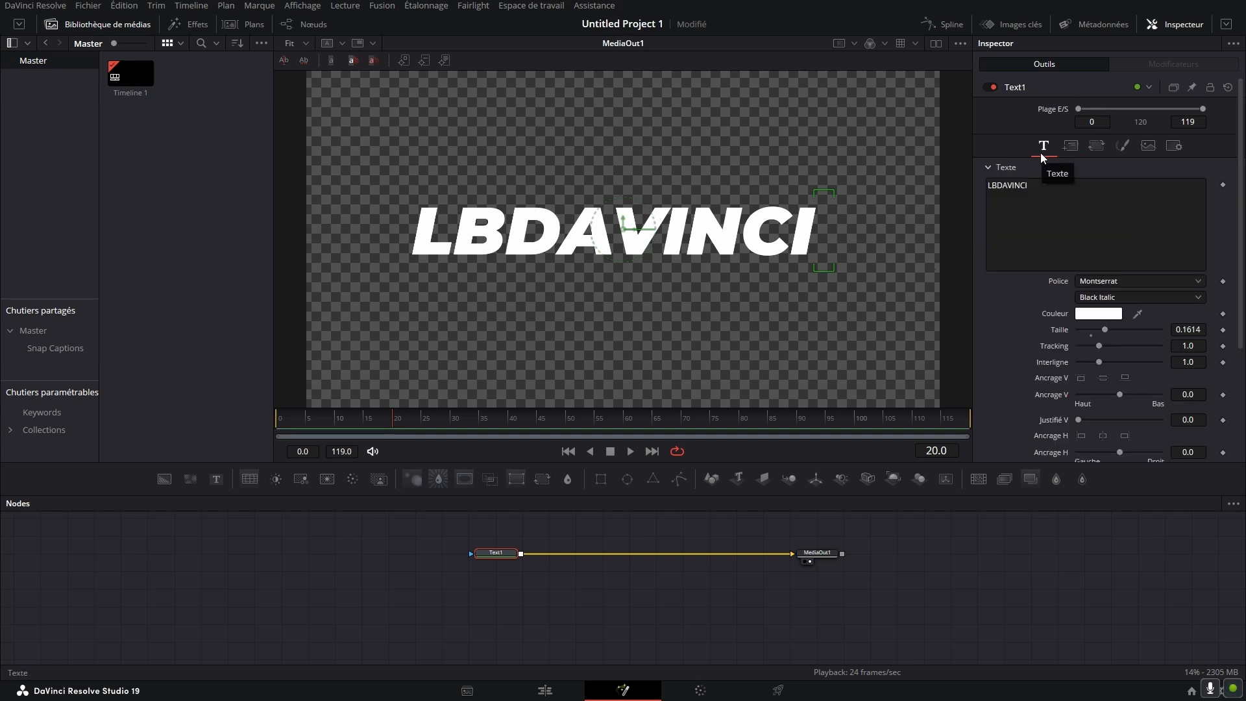
right_click(989, 218)
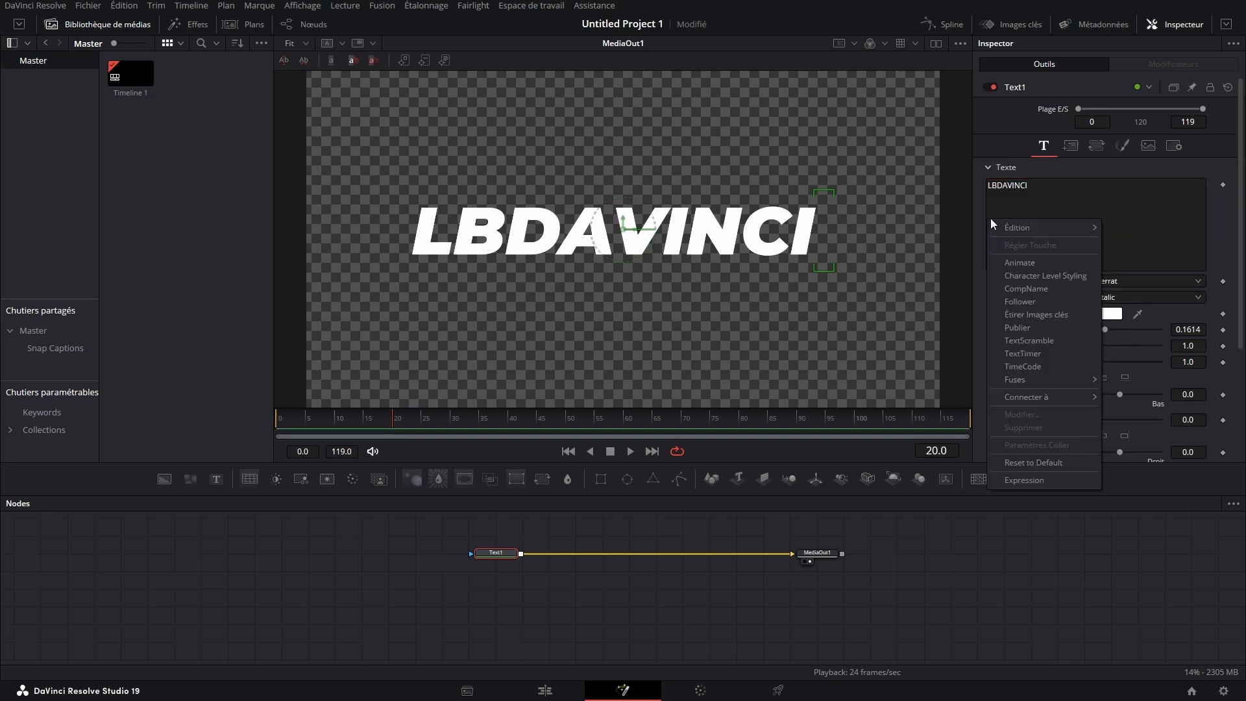
left_click(1038, 300)
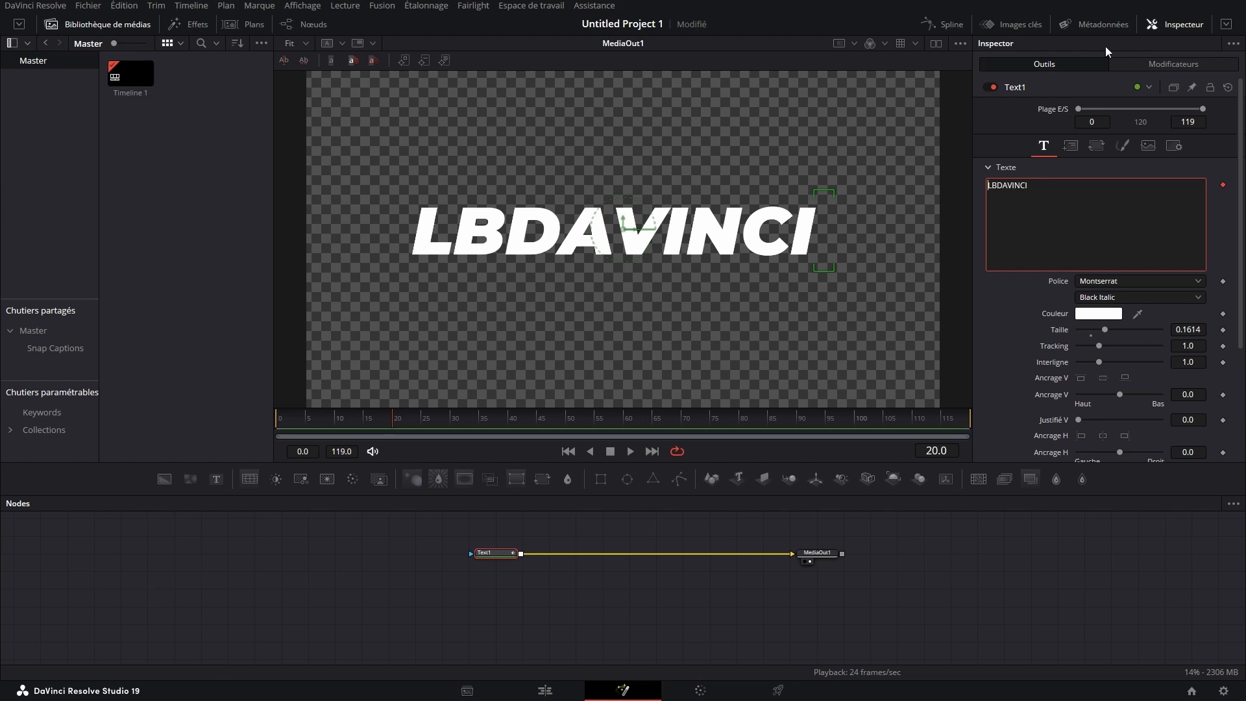
left_click(1181, 62)
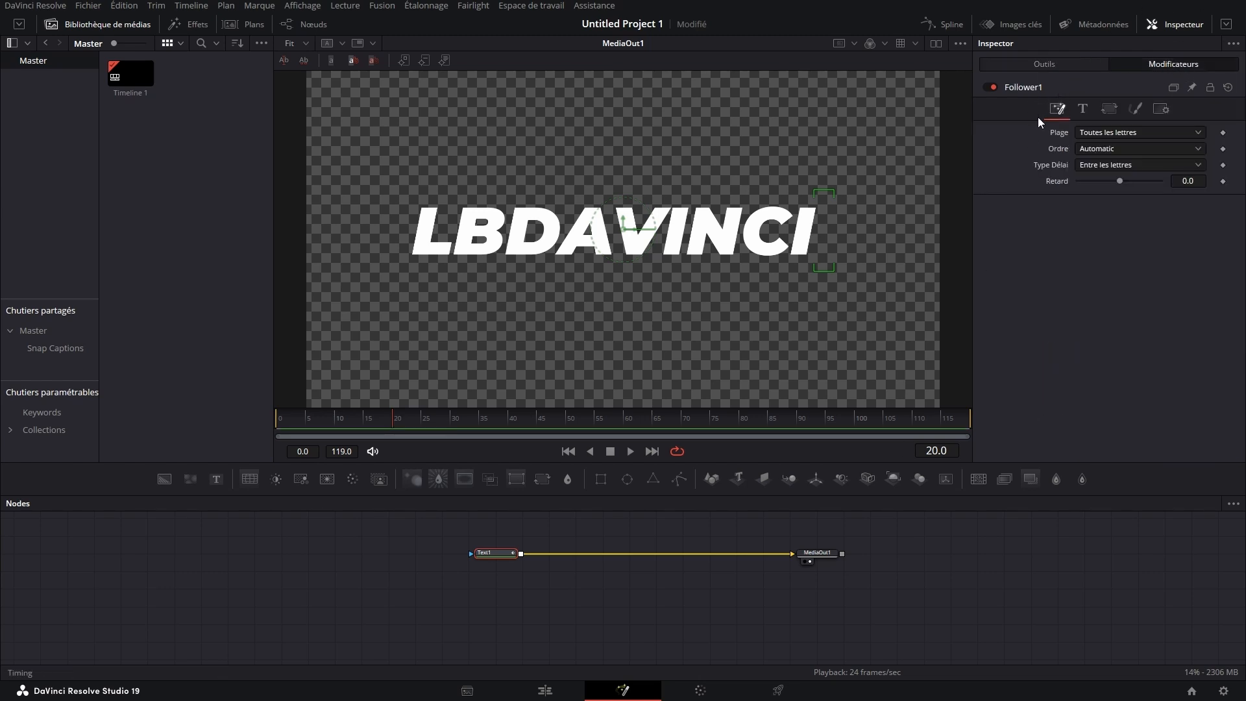
Set the Follower's range to Plage de lettres, with first letter 0 and last letter 20
left_click(1042, 64)
left_click(1175, 64)
left_click(1111, 161)
left_click(1098, 224)
left_click(1079, 130)
left_click(1107, 162)
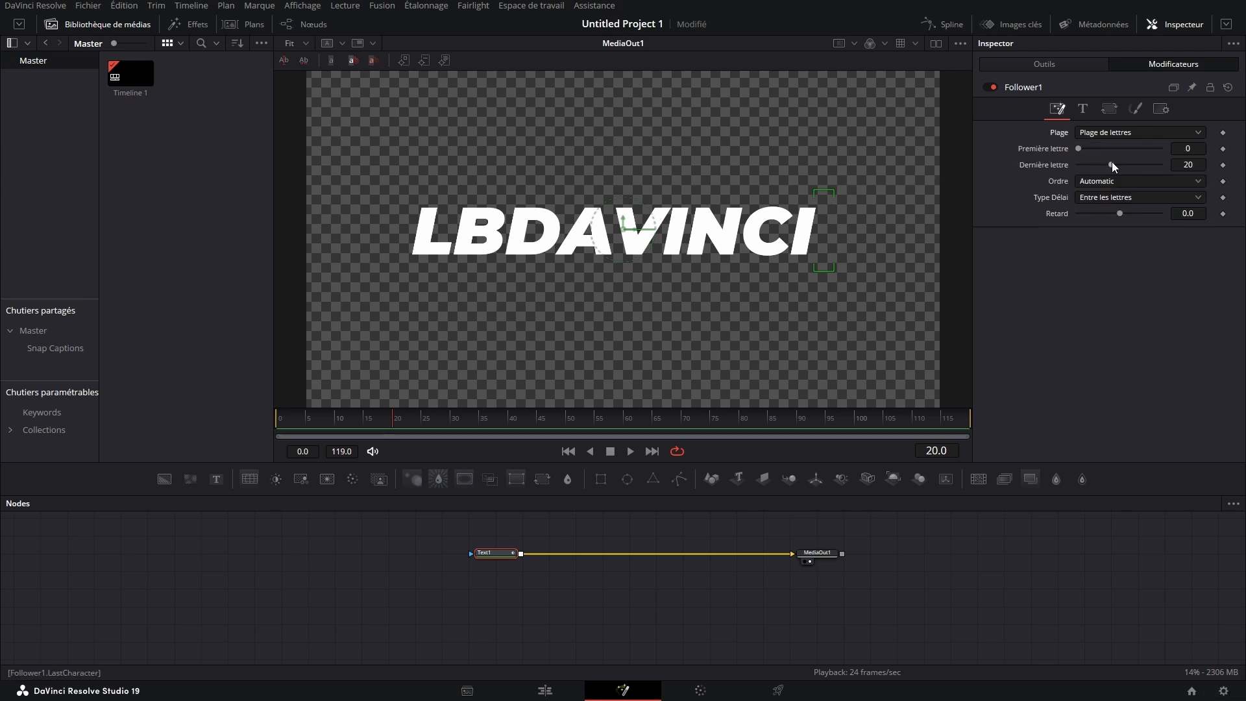
Switch the Follower's range back to Toutes les lettres and set the delay between letters to 10
left_click_drag(1111, 164, 1085, 163)
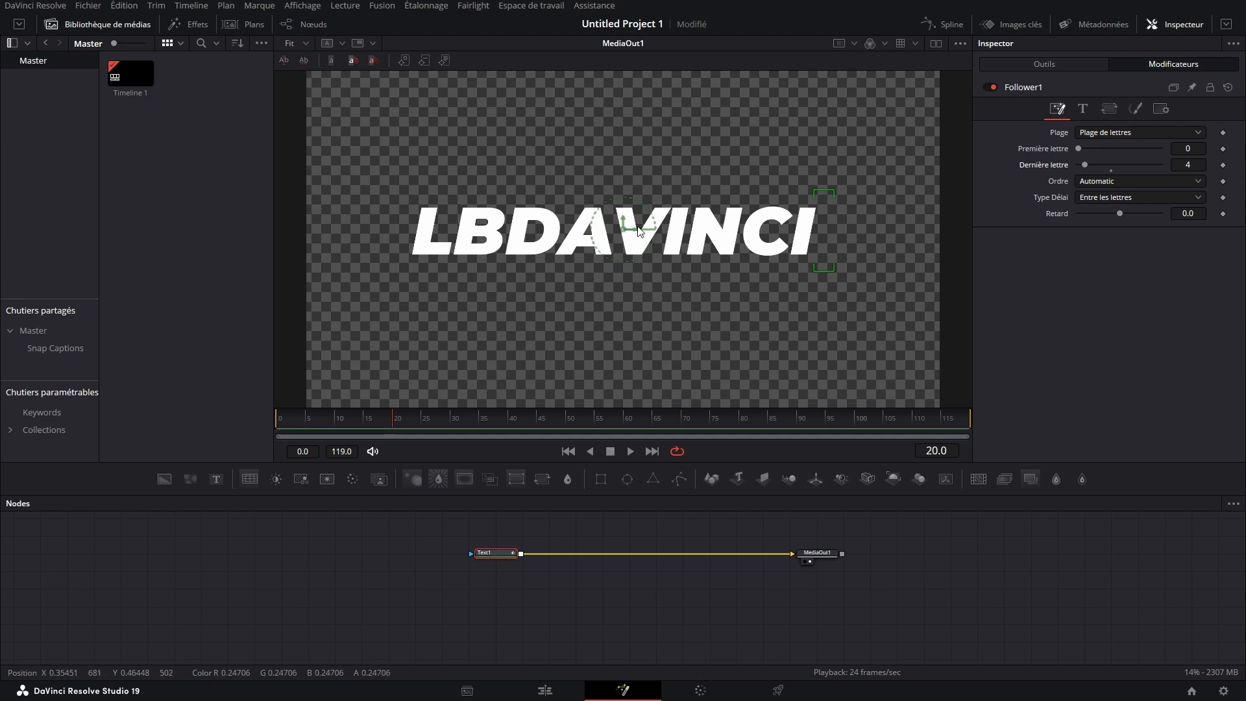
left_click(1116, 132)
left_click(1116, 148)
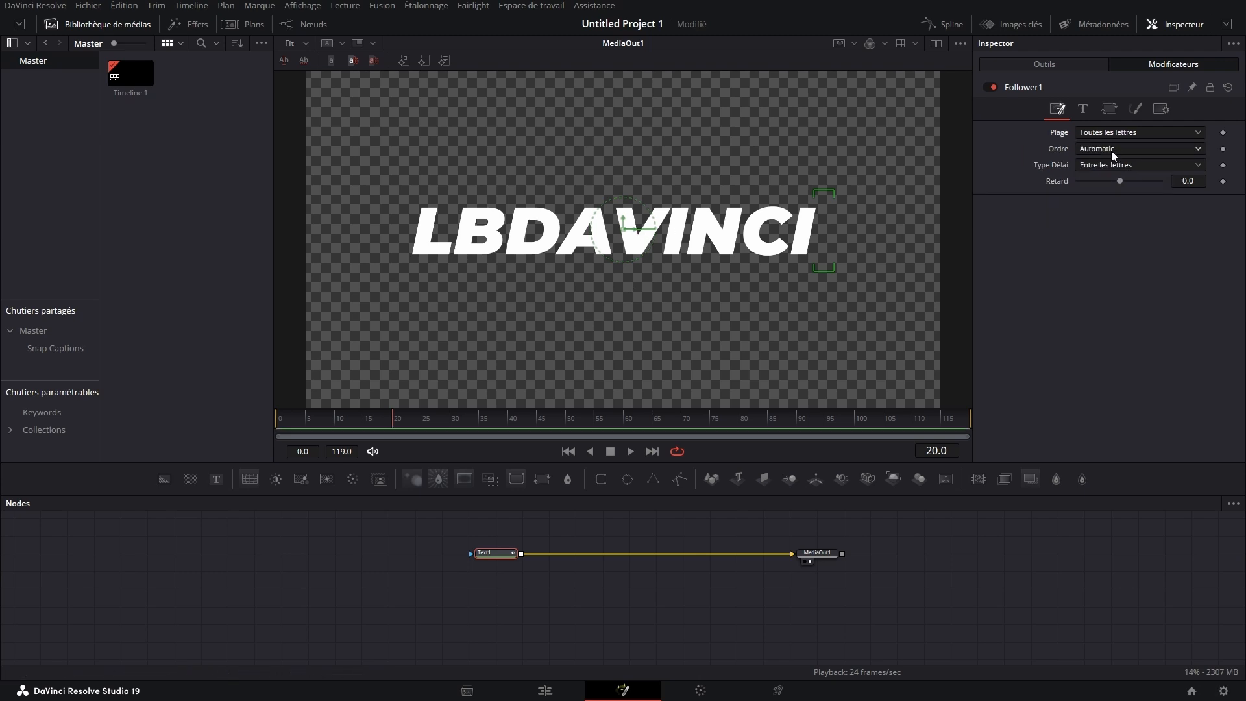
left_click(1192, 181)
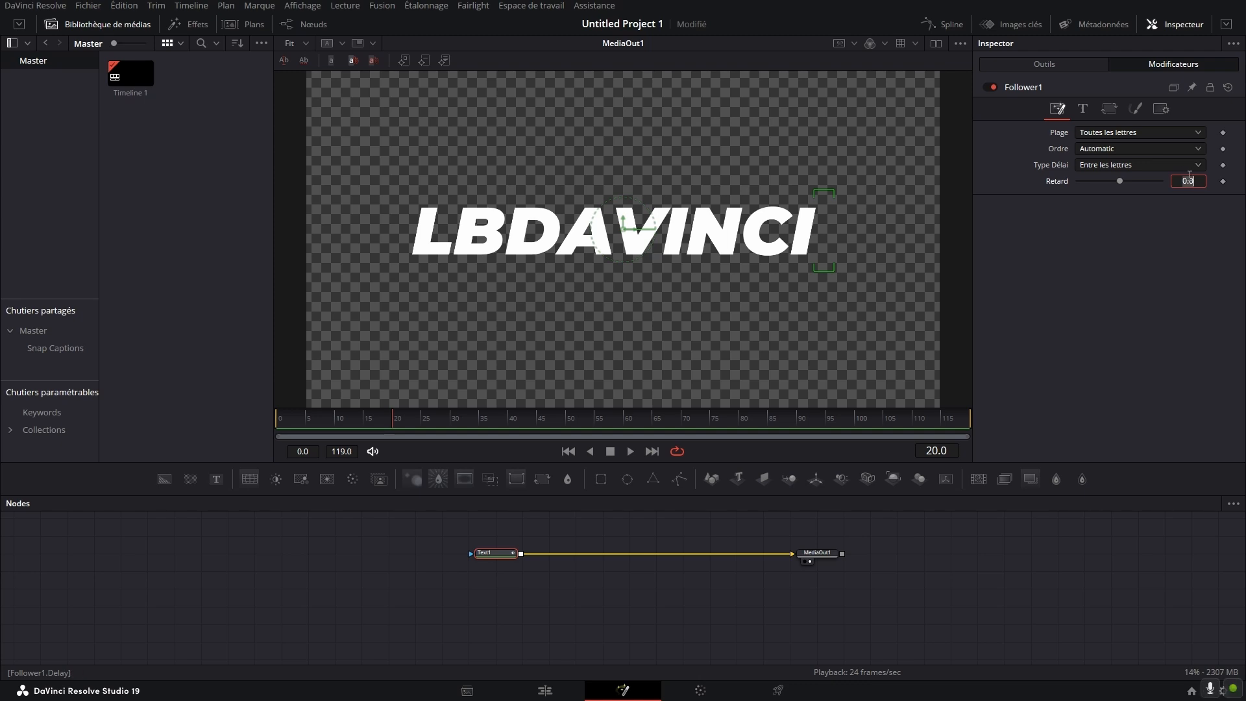
type("10")
key("Return")
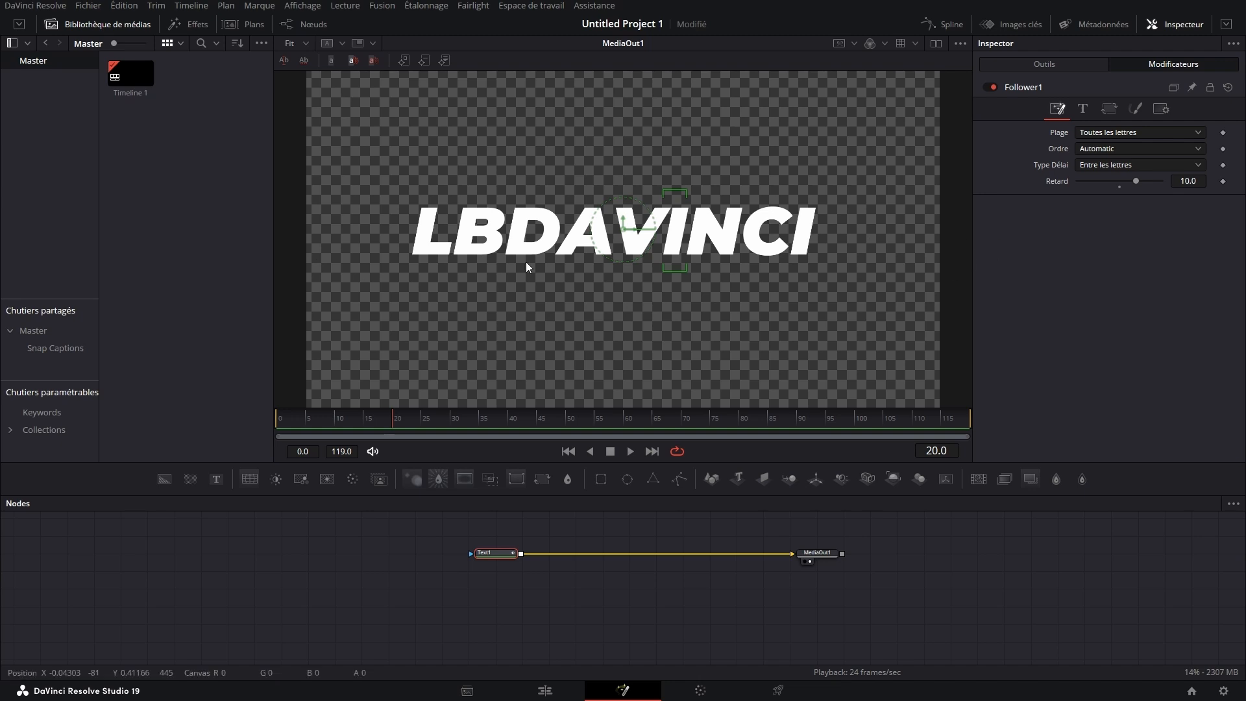
Keyframe the Follower's fill opacity at 1.0 and its offset at 0.0, 0.0 on frames 0 and 25
key("Home")
left_click(1135, 108)
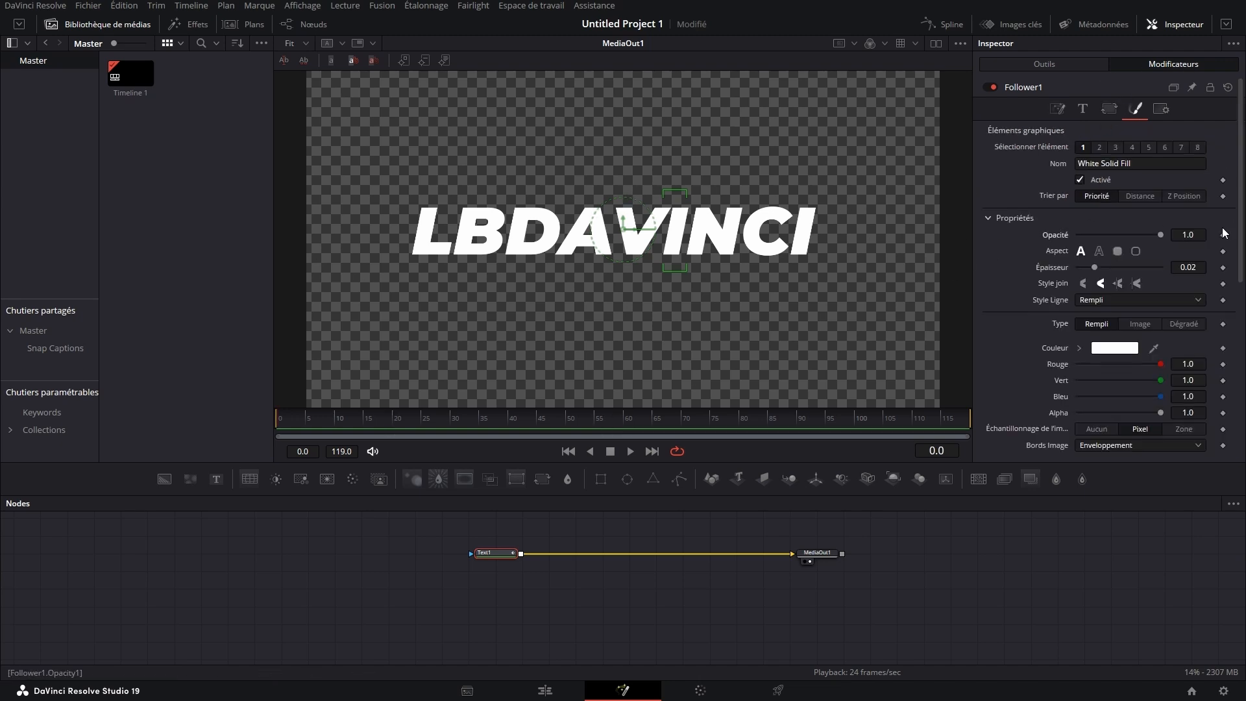
scroll(1222, 241, "down", 5)
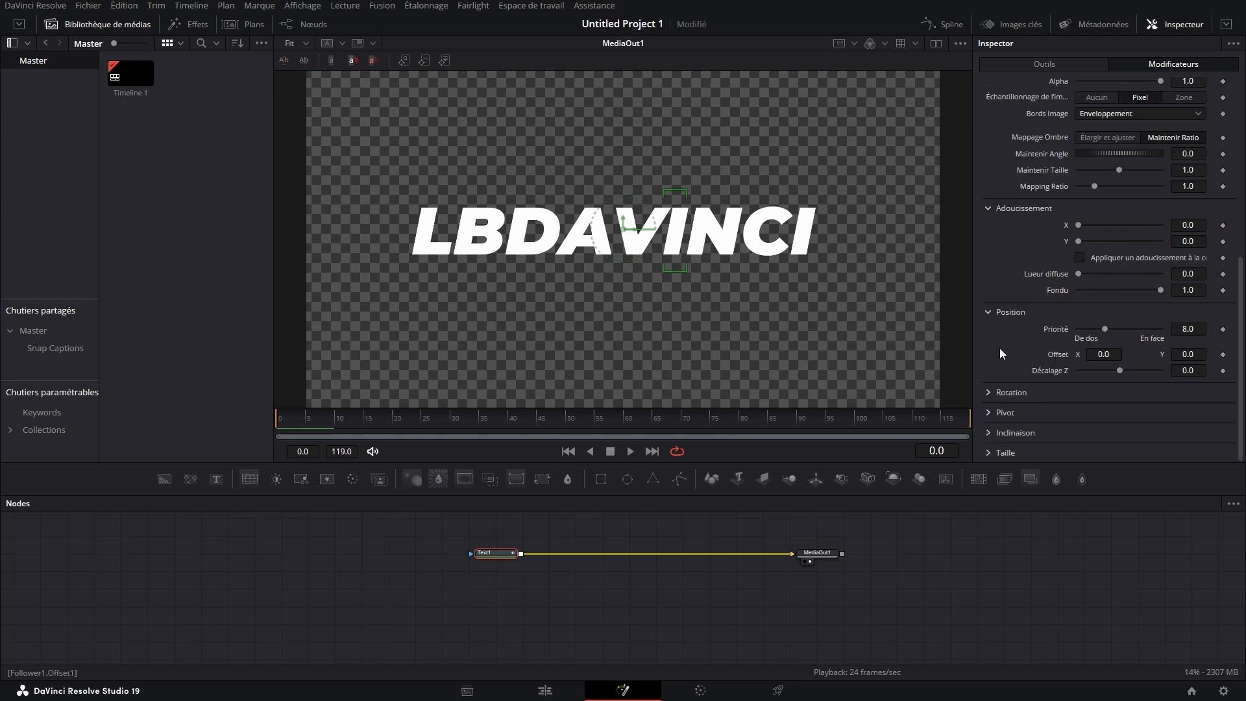
left_click(1223, 355)
left_click(1027, 87)
left_click(422, 418)
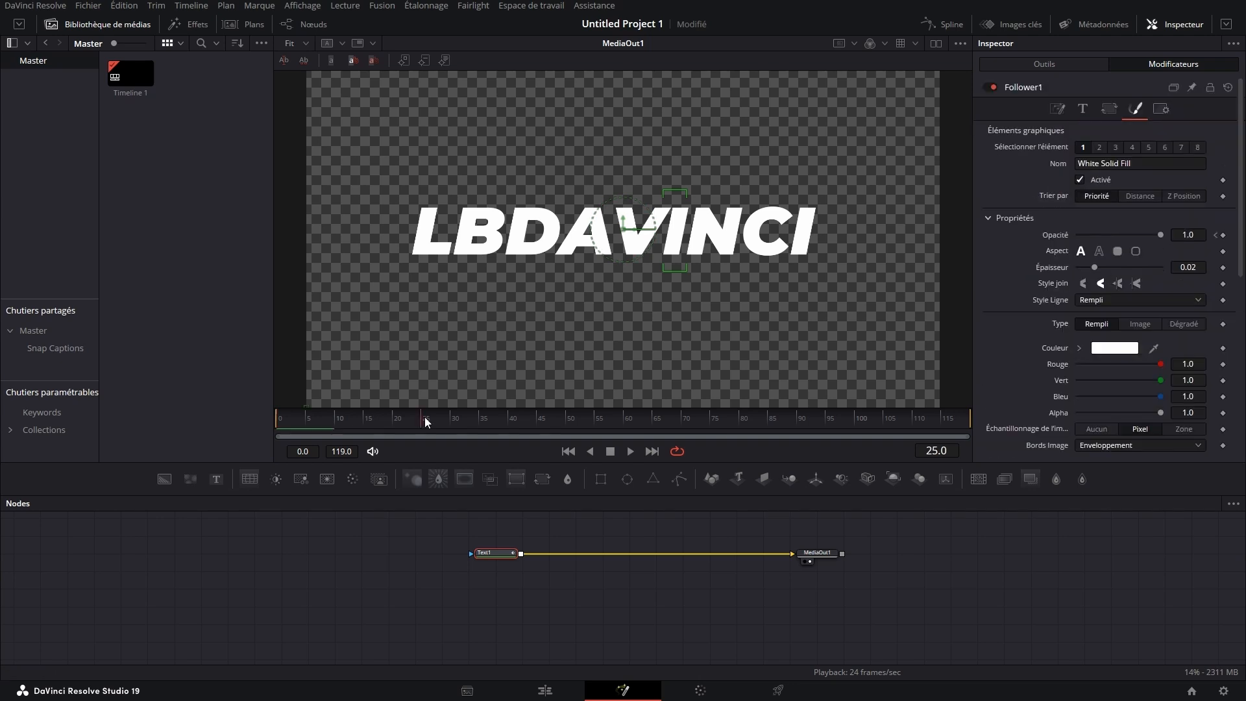
scroll(1197, 272, "down", 8)
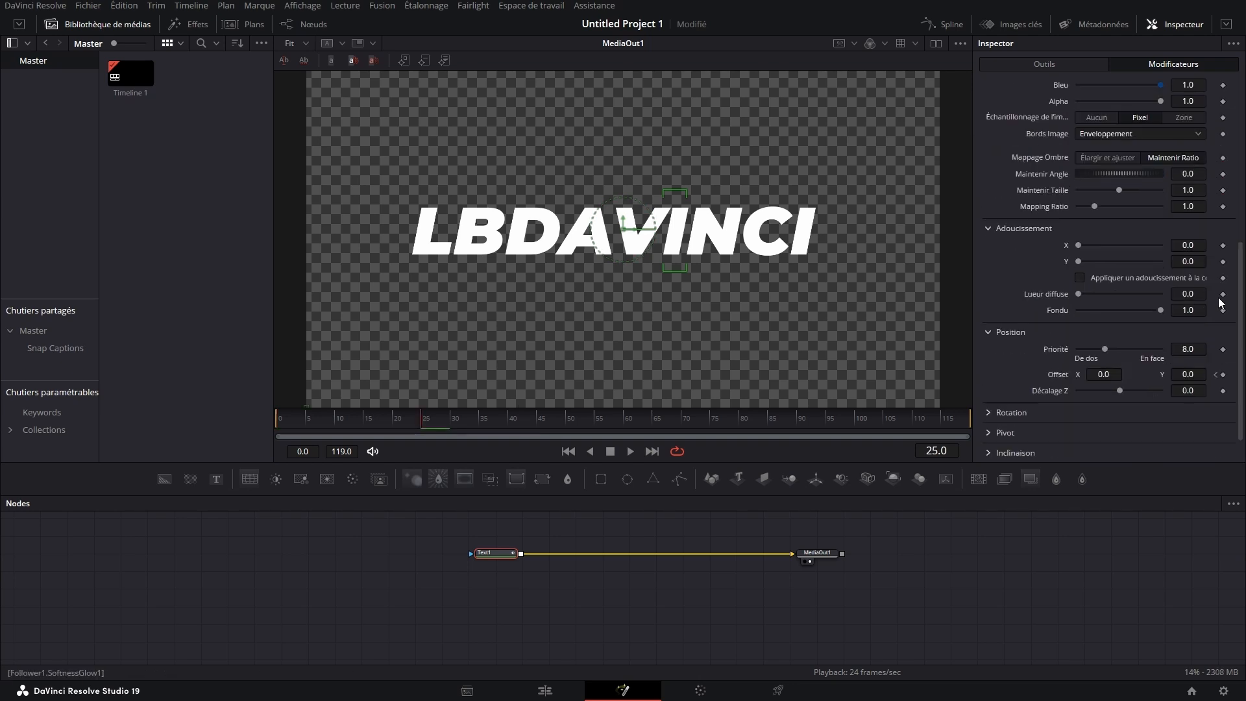
left_click(1223, 375)
At frame 0, lower the letters' Y offset and set their opacity to 0, and play back the letter-by-letter entrance
left_click(1216, 375)
left_click(1003, 345)
left_click_drag(1187, 374, 1094, 375)
scroll(1141, 318, "up", 8)
left_click_drag(1160, 235, 951, 290)
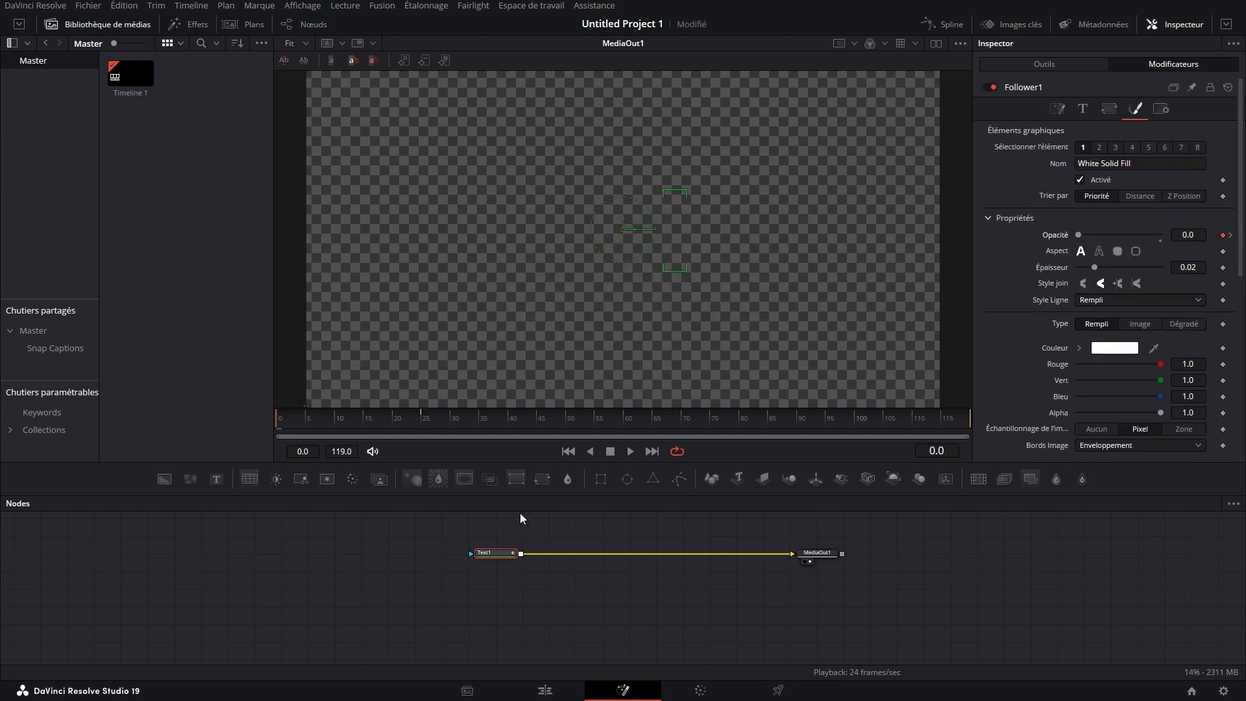
key("space")
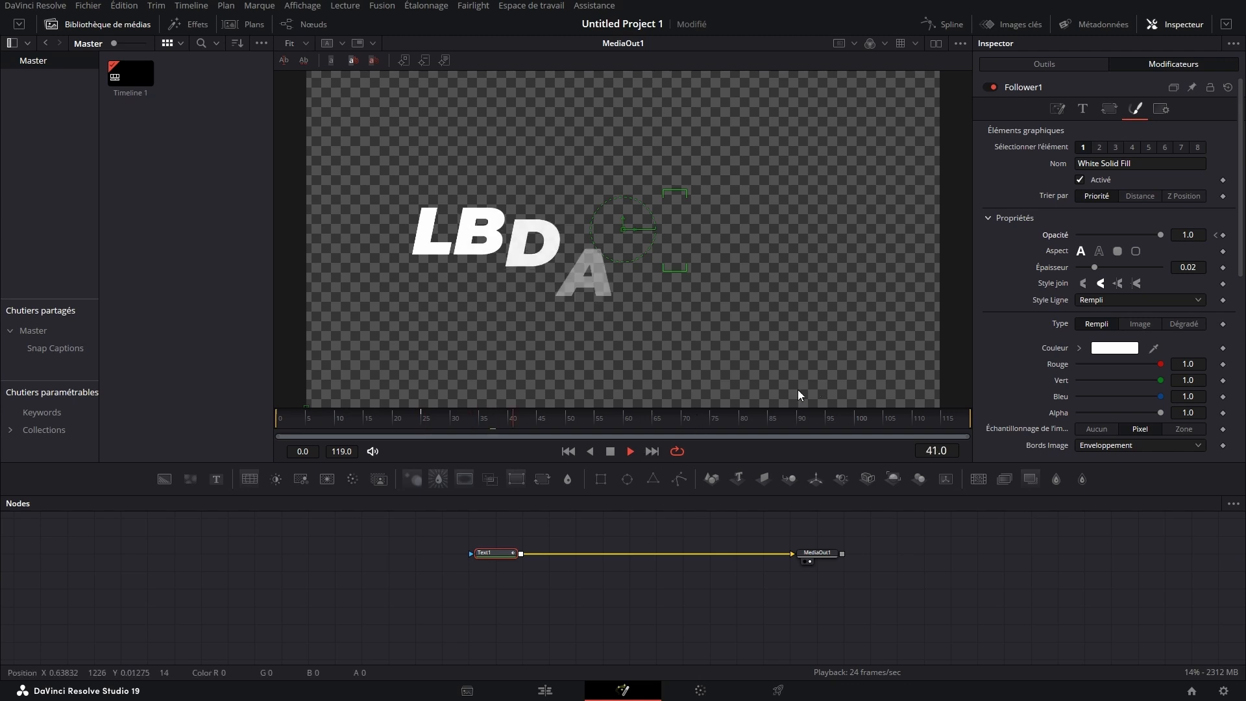
left_click_drag(809, 418, 441, 447)
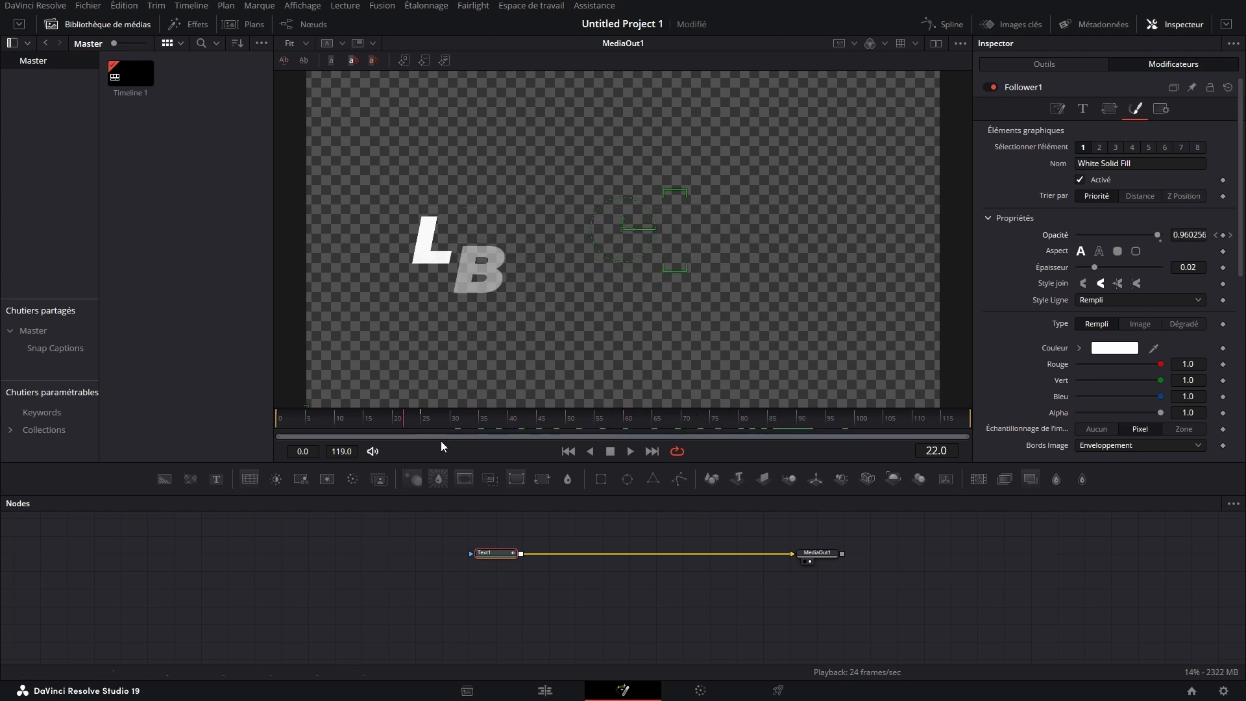
Set the Follower's delay between letters to 2 and play back the faster entrance
left_click(1057, 109)
left_click(1197, 182)
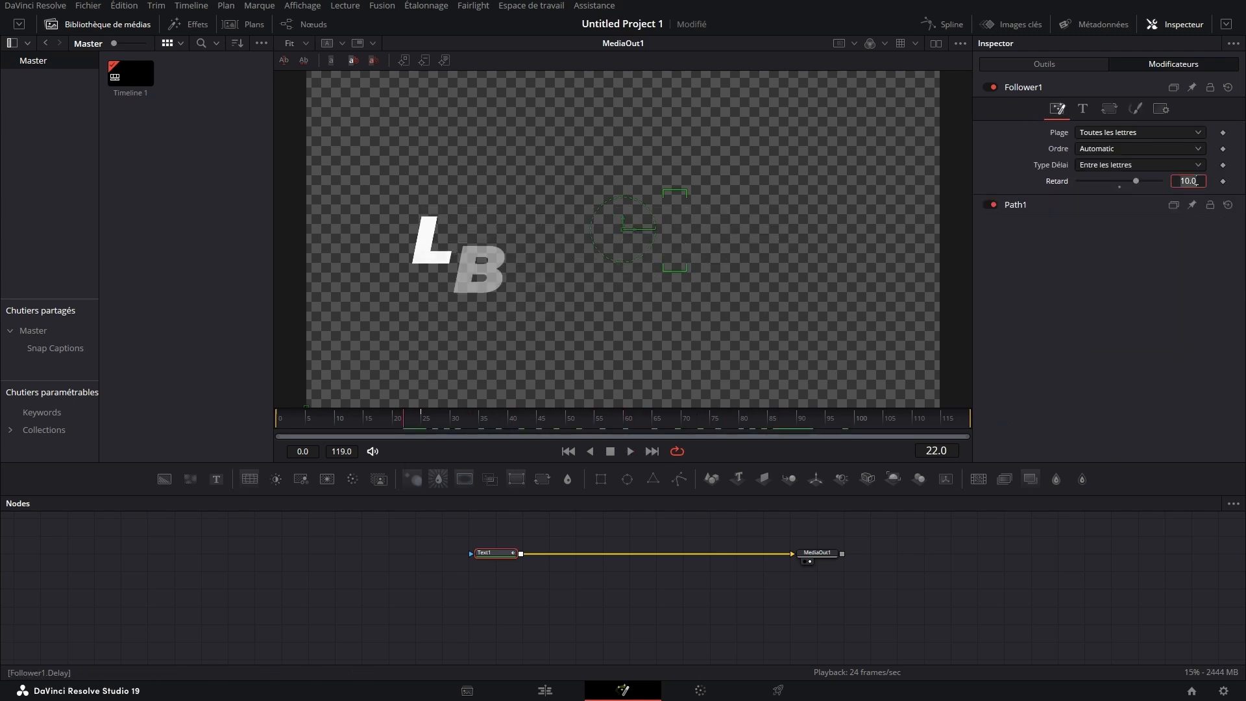
type("2")
key("Return")
key("space")
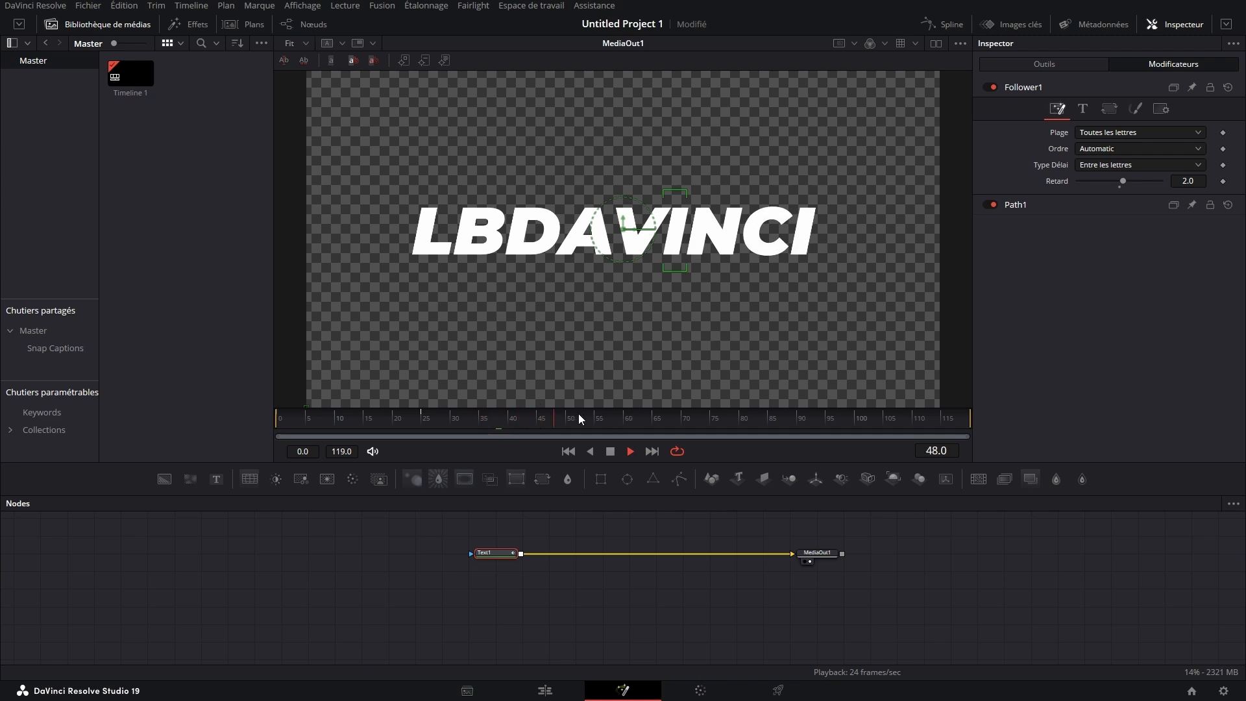
left_click_drag(579, 416, 455, 351)
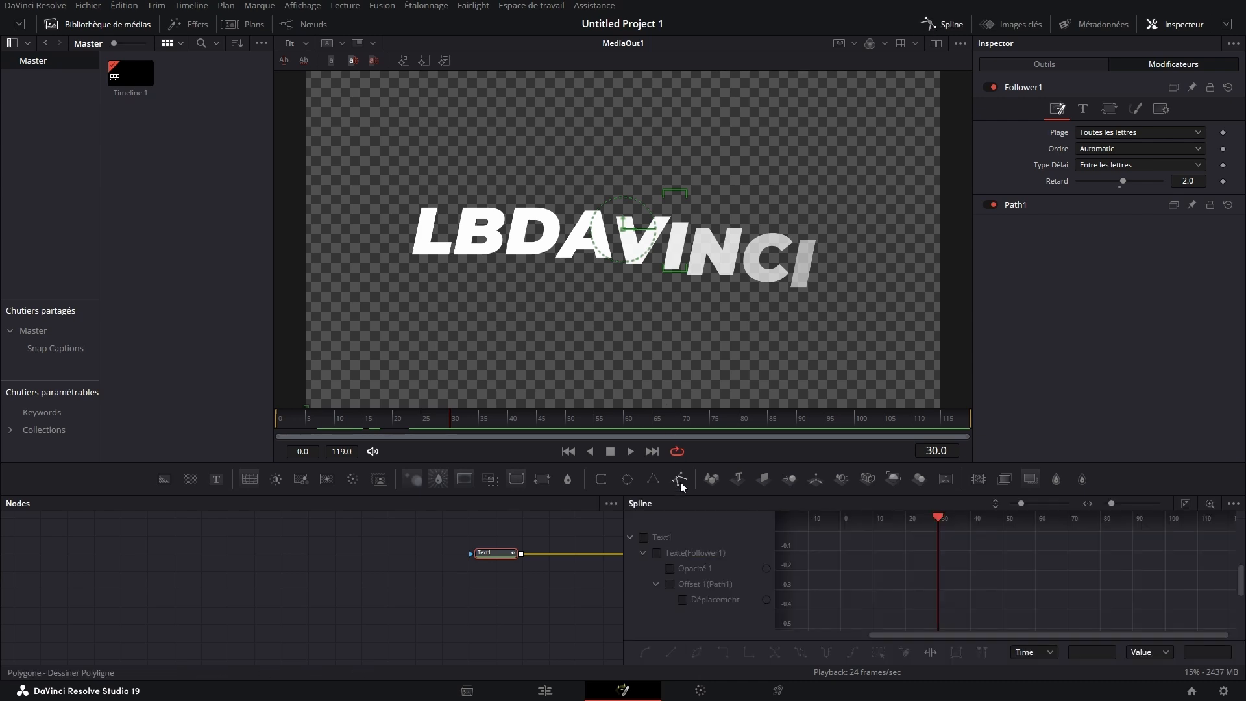
Show all Text1 curves in the spline editor, fit them in view, apply an overshooting EaseDlg easing to them, and play back the animation
left_click(643, 537)
left_click(1208, 502)
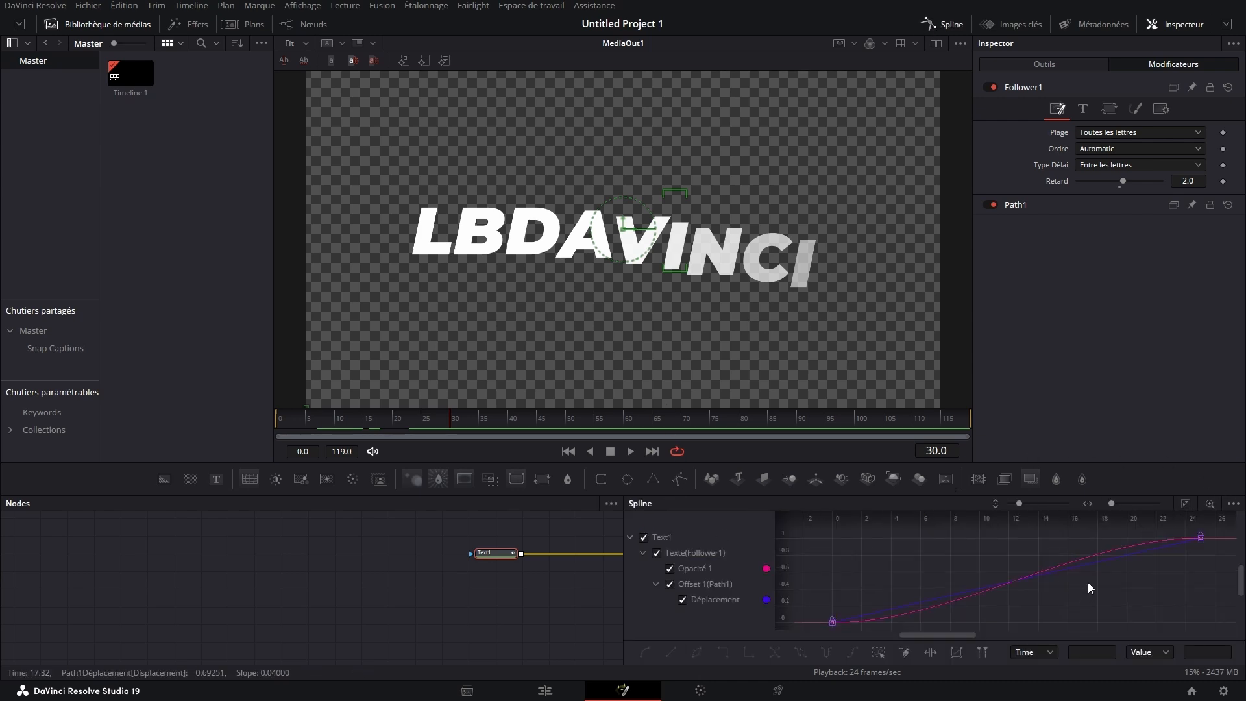
right_click(1075, 587)
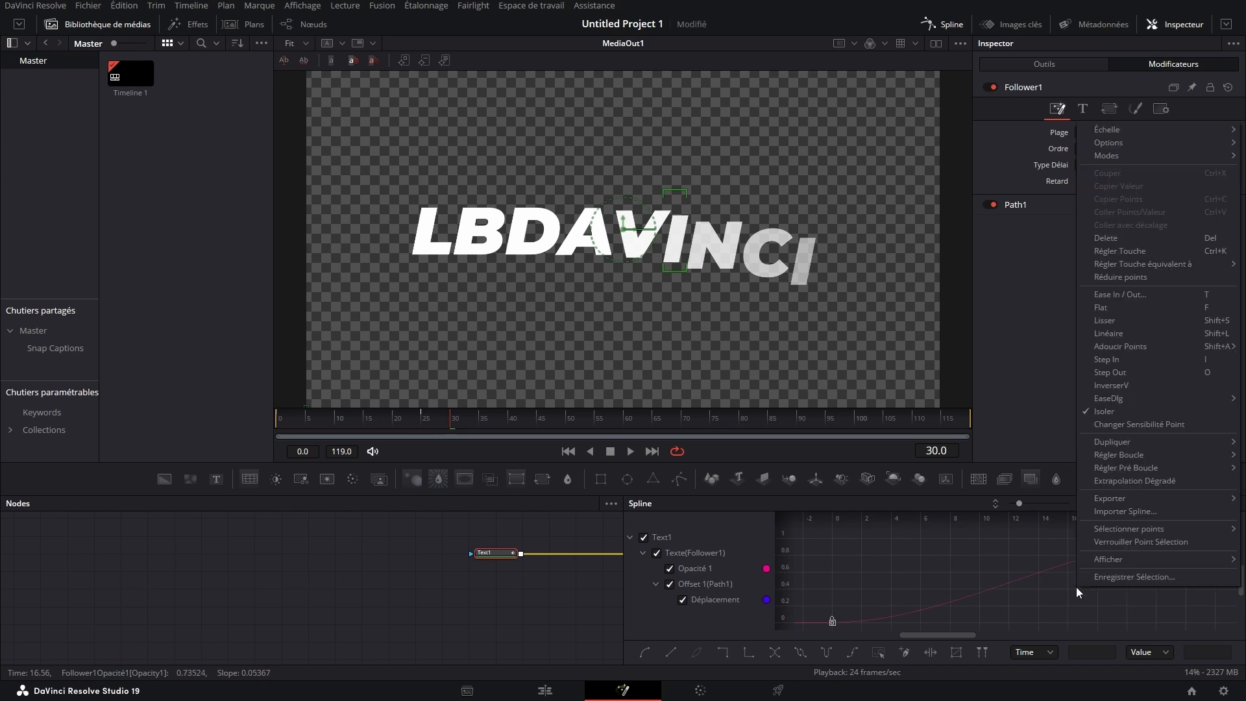
mouse_move(1122, 398)
left_click(1033, 476)
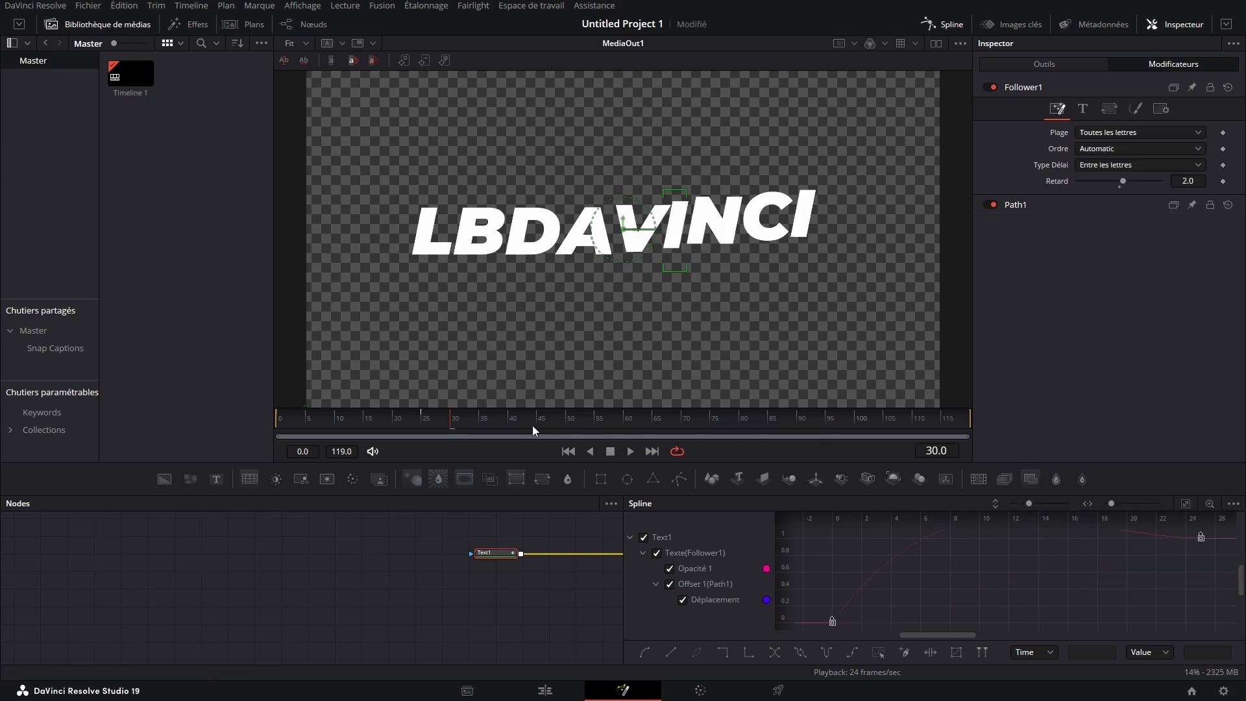
left_click(279, 420)
key("space")
left_click_drag(426, 414, 95, 501)
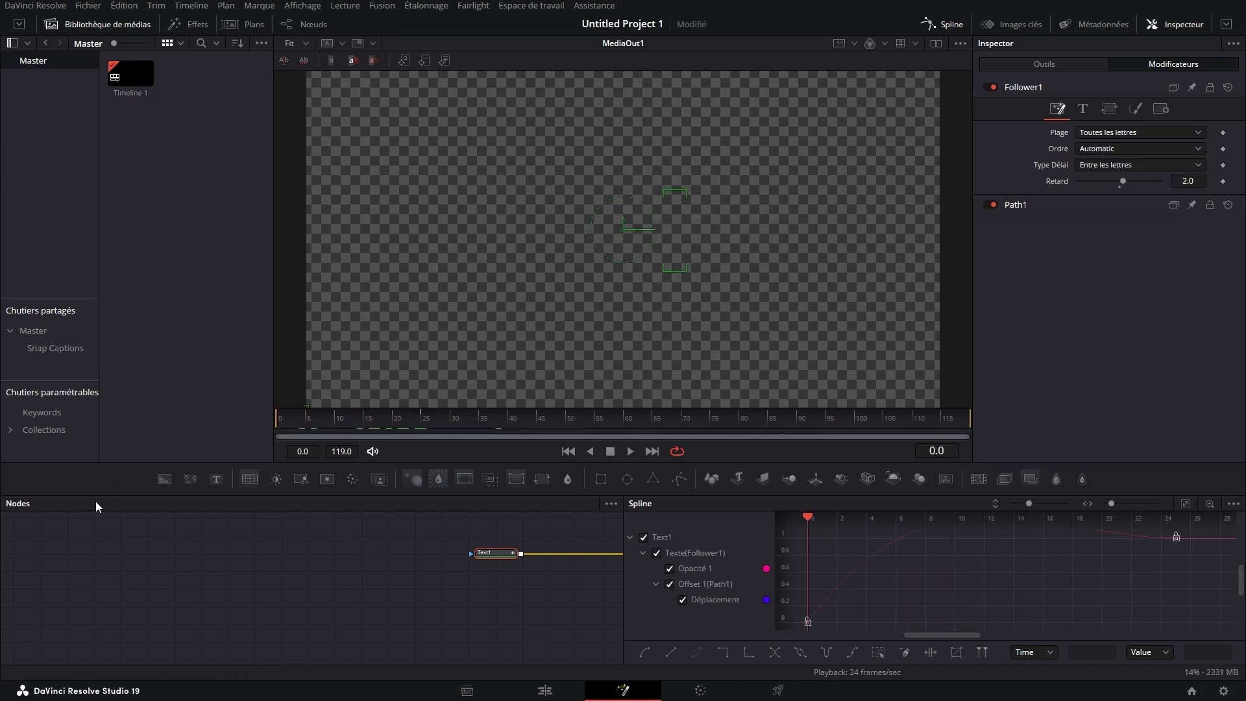
left_click_drag(476, 423, 252, 458)
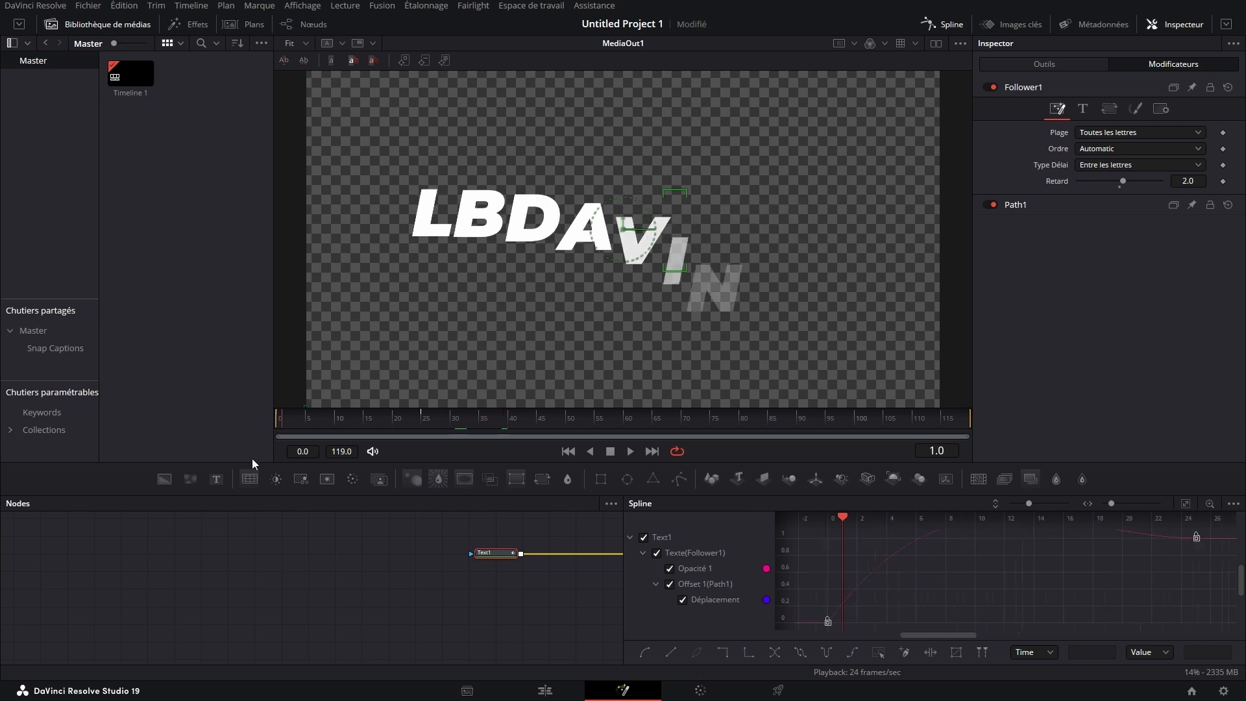
key("space")
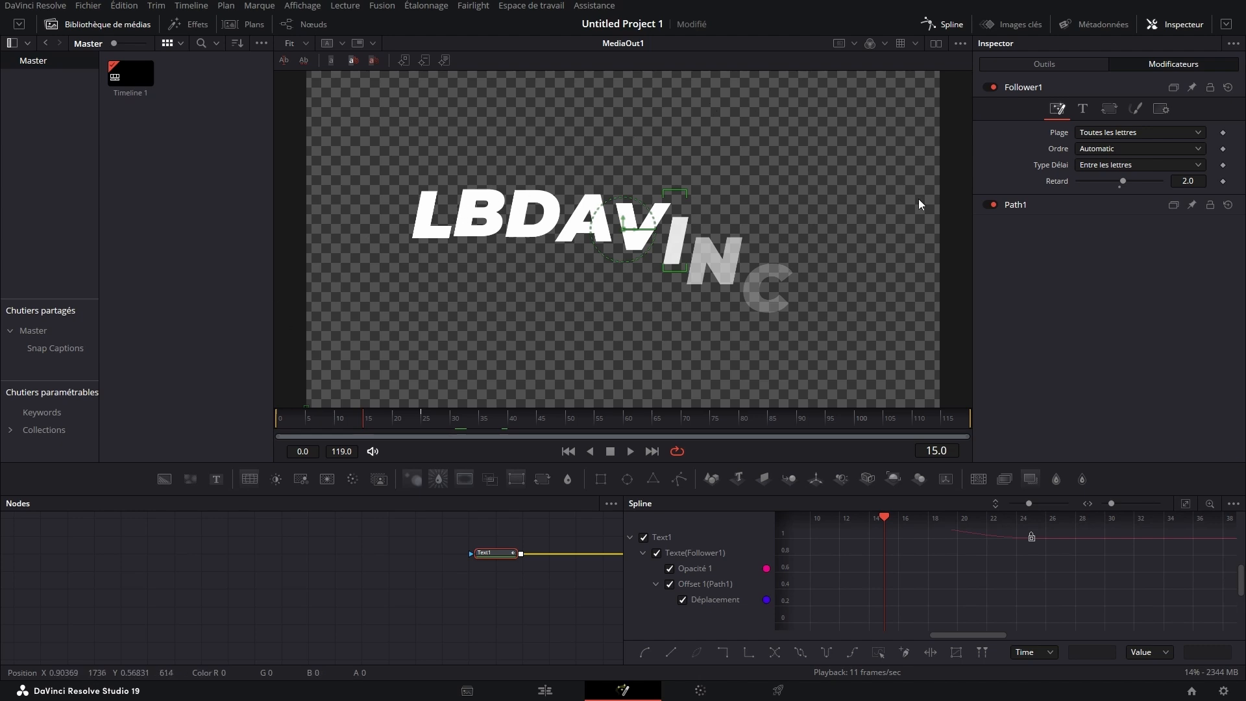
Set the Follower's delay between letters to 0.5 and play the animation from the first frame
left_click(1182, 181)
type("0.5")
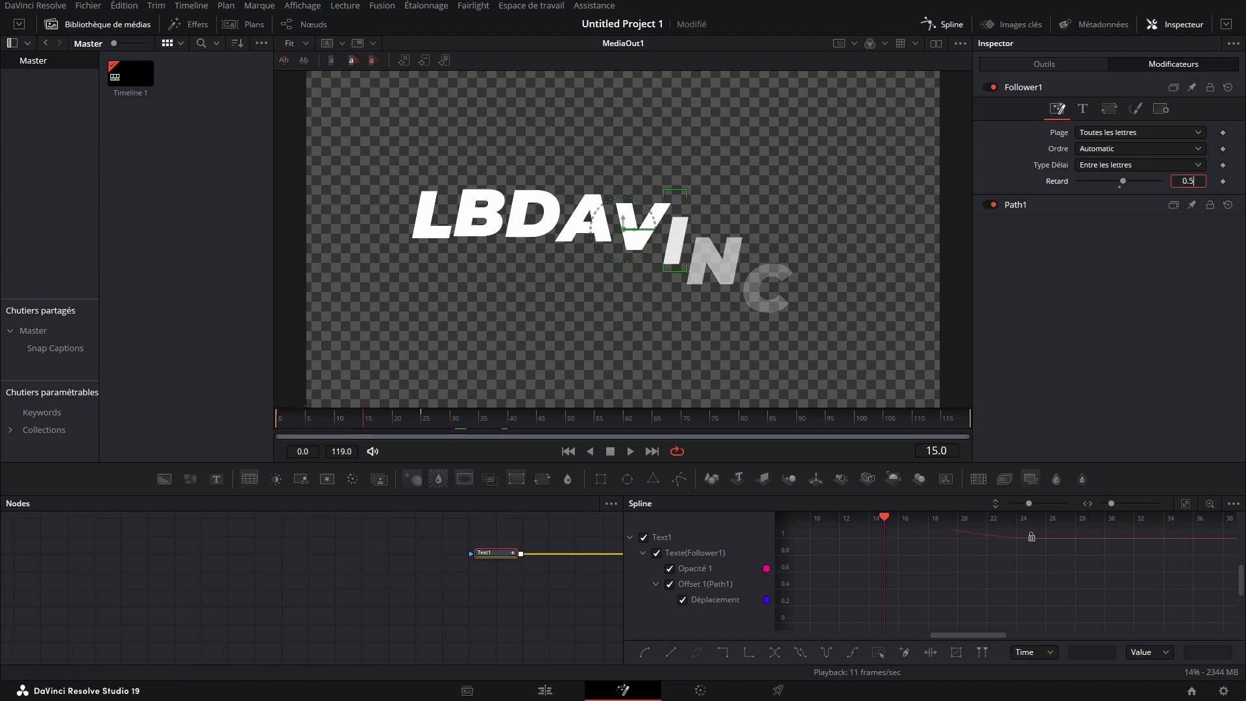
left_click(1101, 289)
key("Home")
key("space")
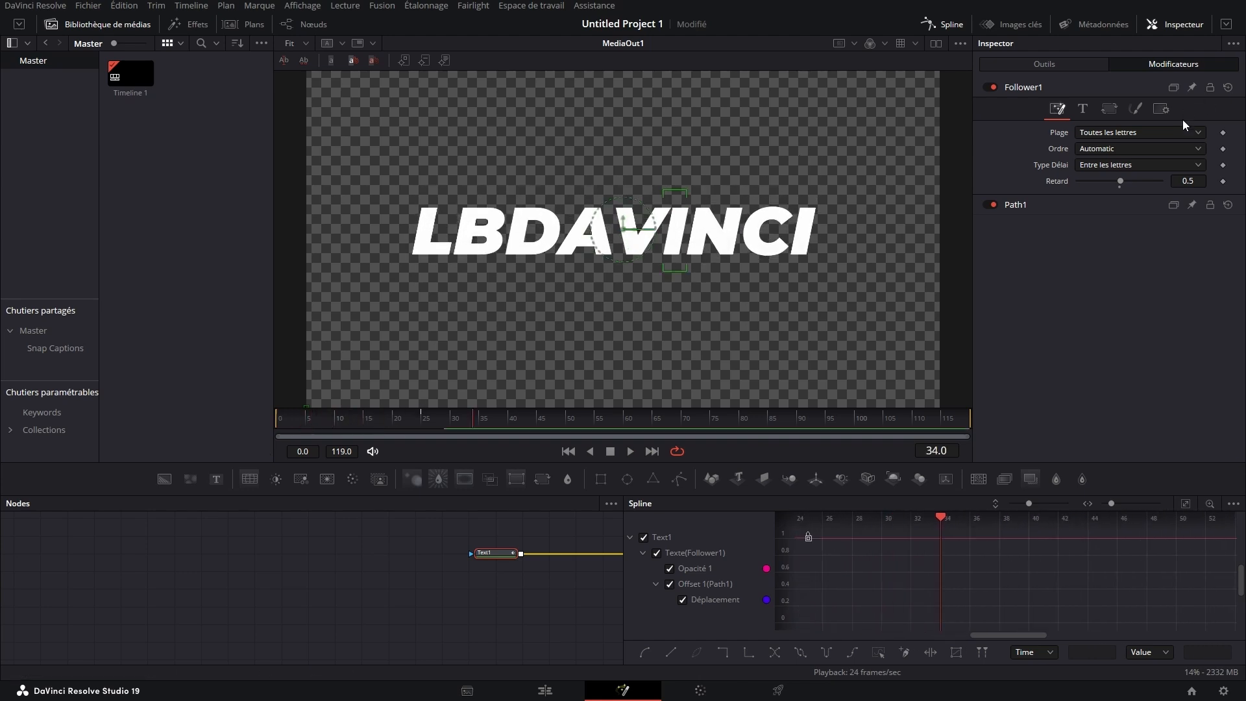
Set the Follower's letter order to Int. Ext. and preview the animation spreading from the centre
left_click(1144, 149)
left_click(1092, 208)
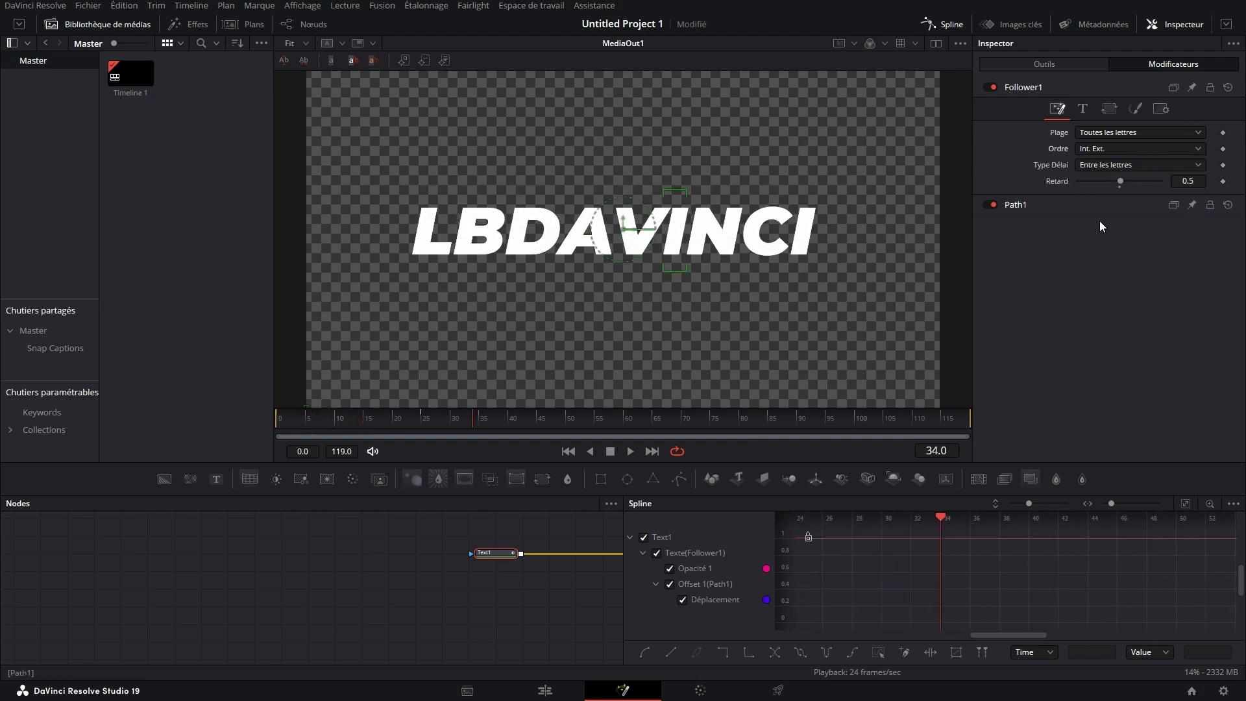
key("Home")
key("space")
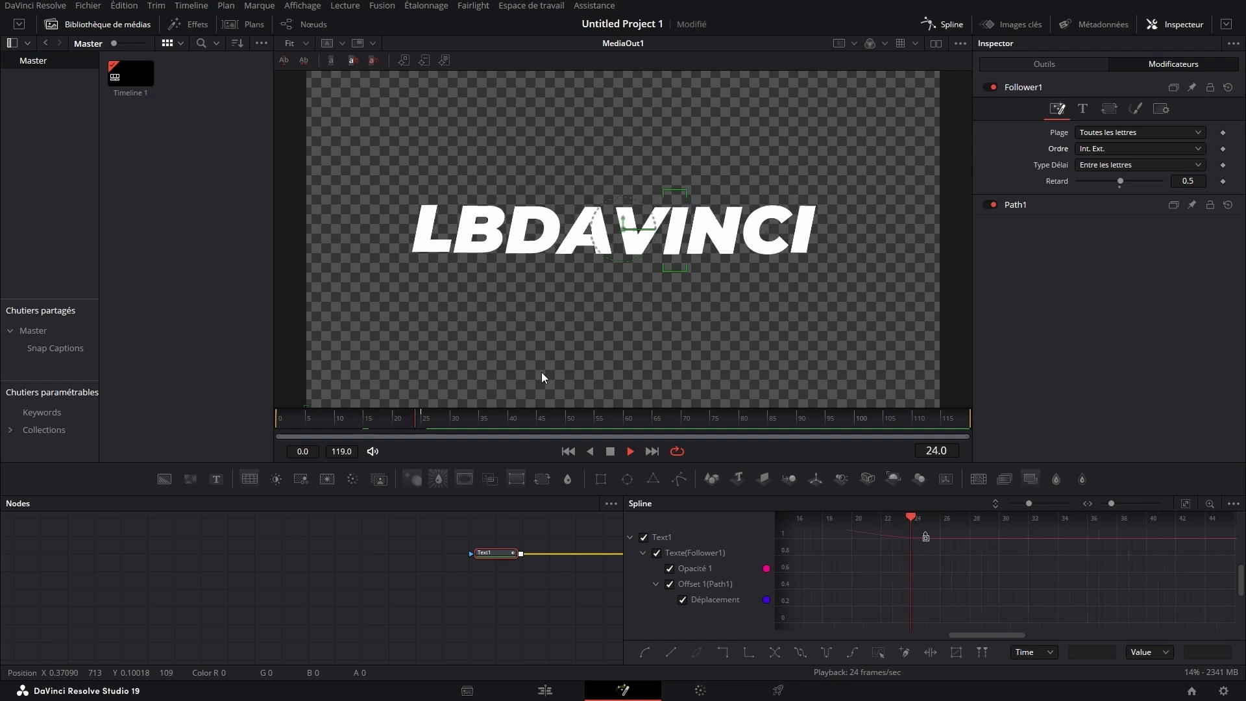
key("space")
left_click_drag(425, 415, 294, 431)
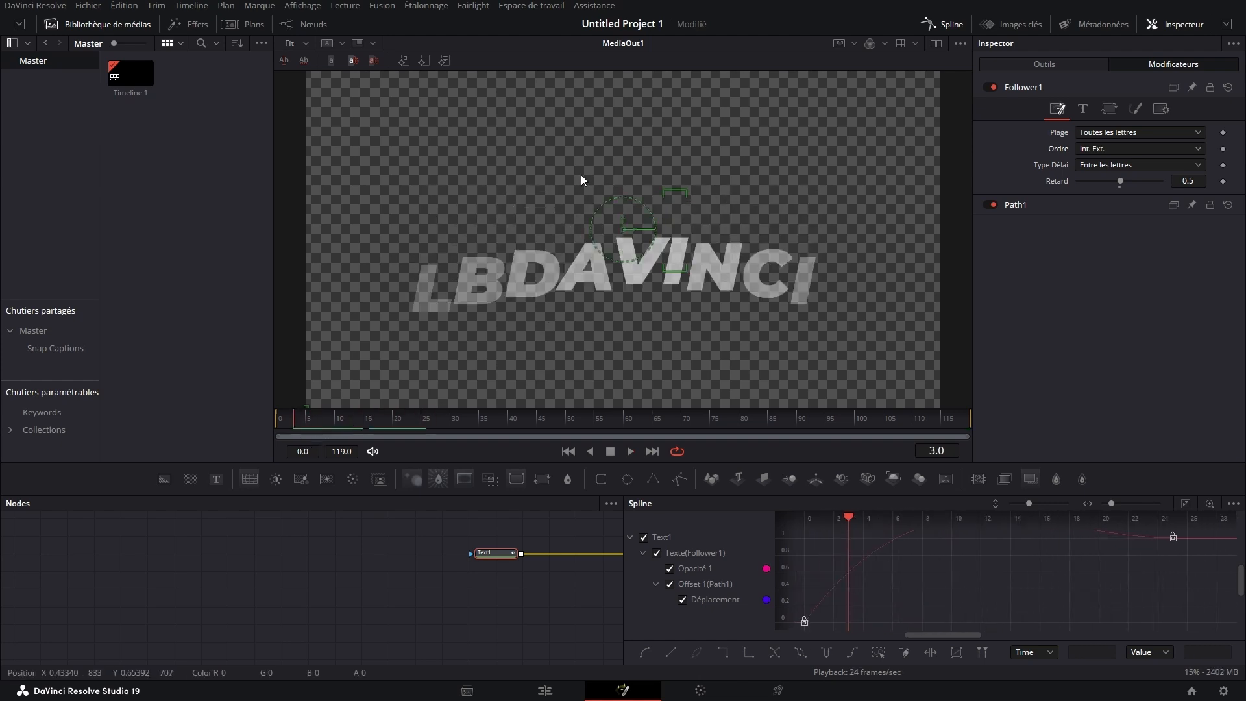
Set the Follower's letter order to Droite à gauche and play back the animation
left_click(1140, 151)
left_click(1119, 189)
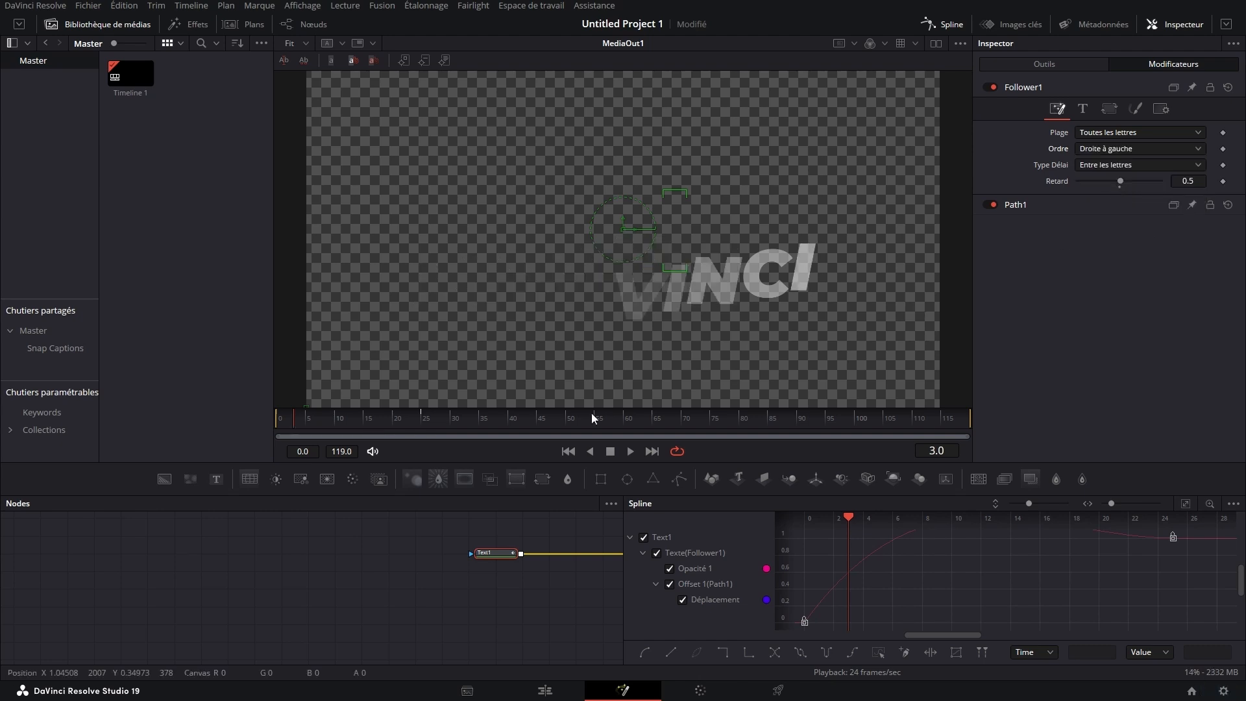
key("space")
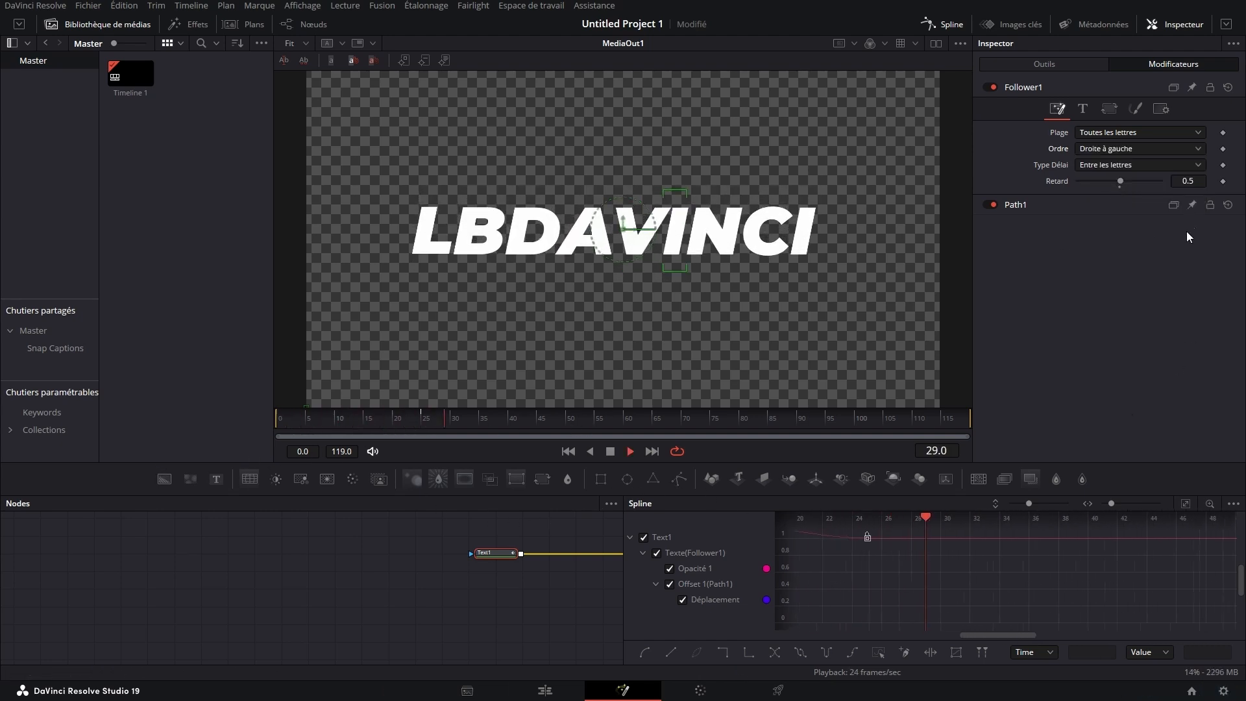
Set the Follower's delay between letters to 5 and replay the right-to-left animation from the start
left_click(1186, 183)
type("5")
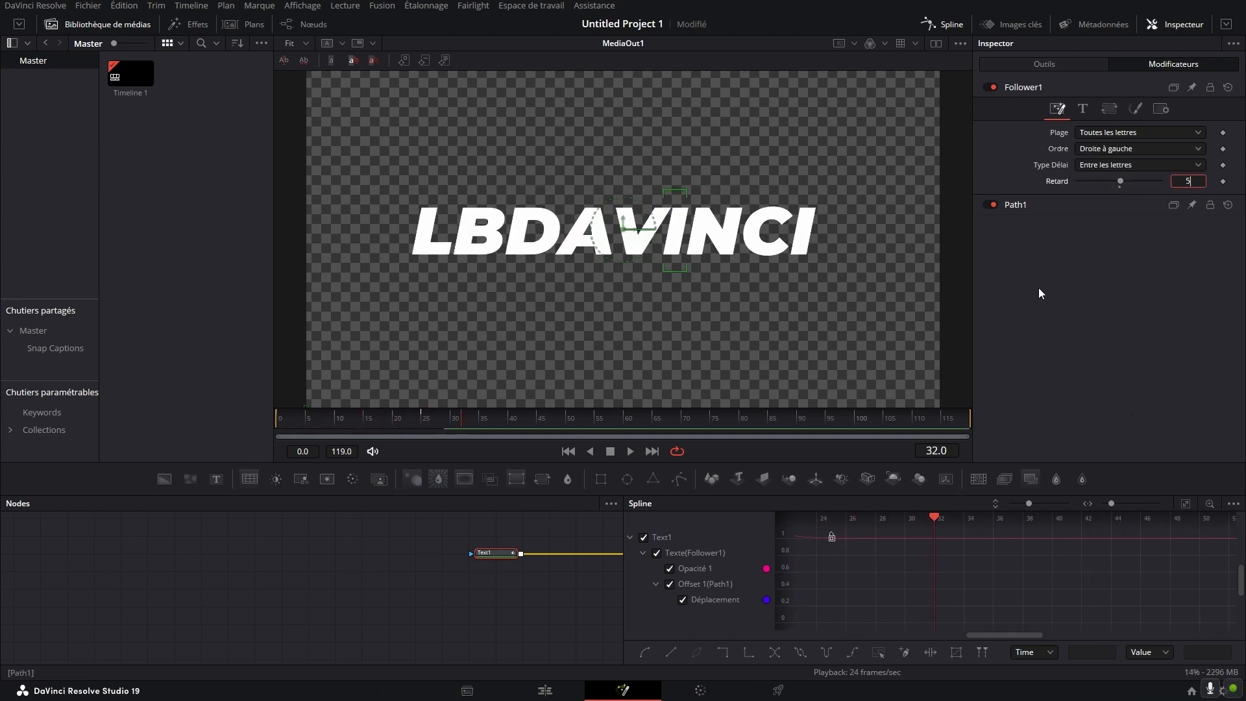
key("Return")
left_click_drag(492, 417, 184, 446)
key("space")
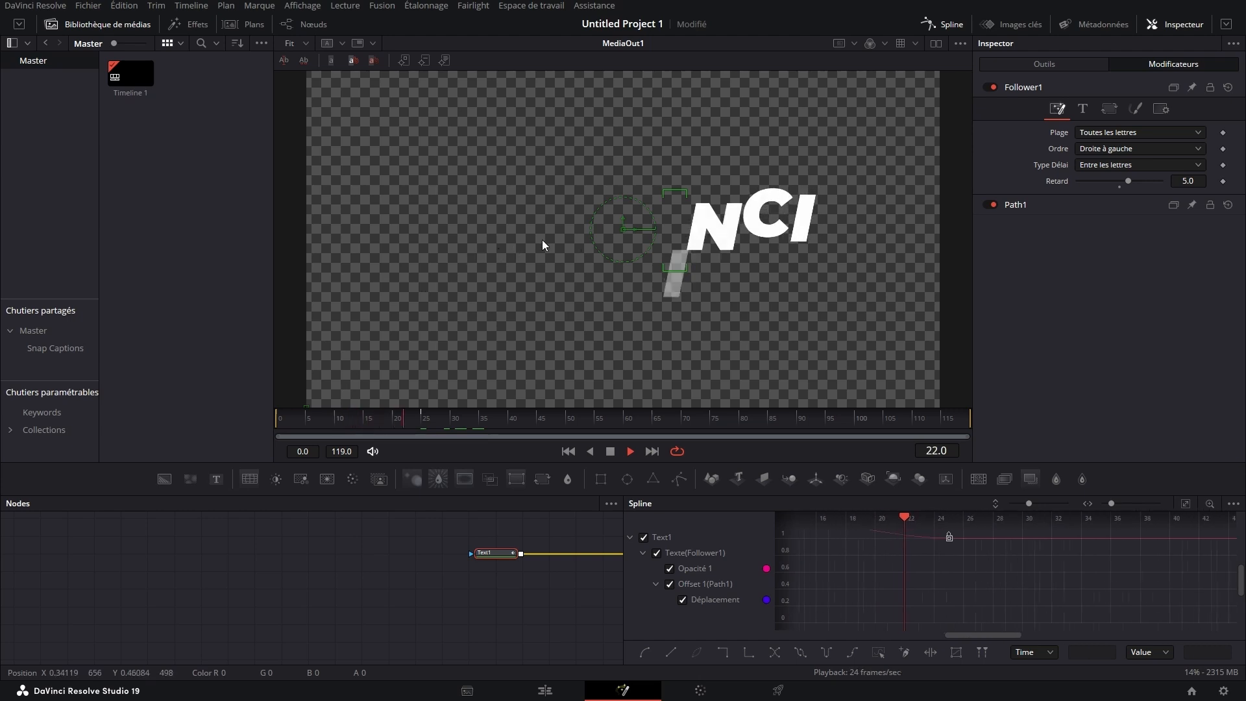
Set the Follower's delay between letters to 1 and replay the right-to-left animation from the start
left_click(1204, 184)
type("1")
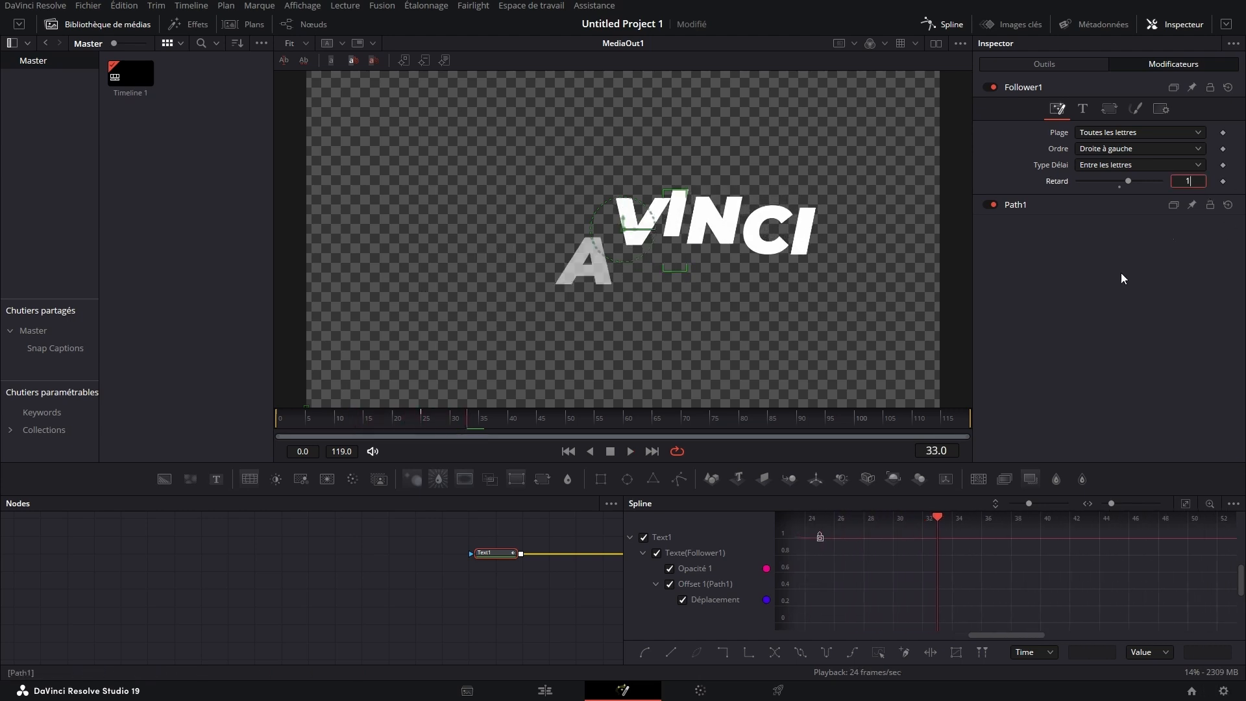
key("Return")
left_click_drag(467, 419, 266, 447)
key("space")
key("space")
Set the Follower's letter order to Aléatoire Une par une and play the animation from the start
left_click(1116, 149)
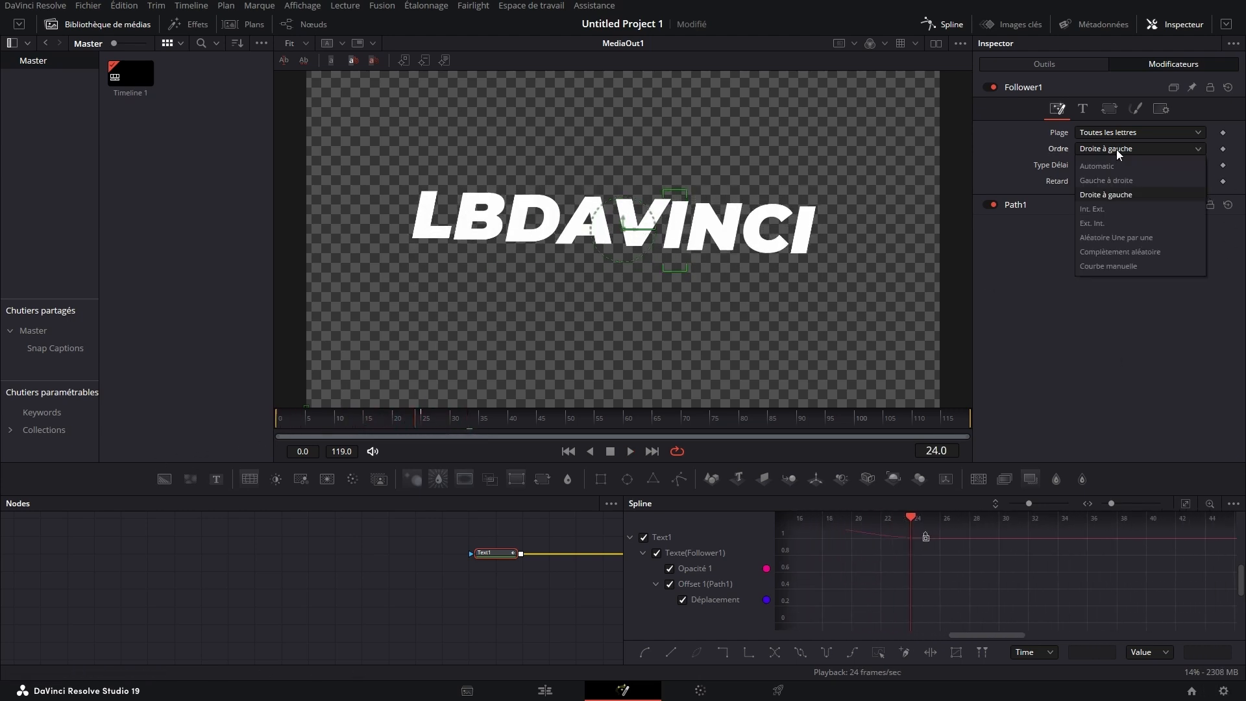
left_click(1118, 236)
left_click_drag(382, 419, 364, 435)
key("space")
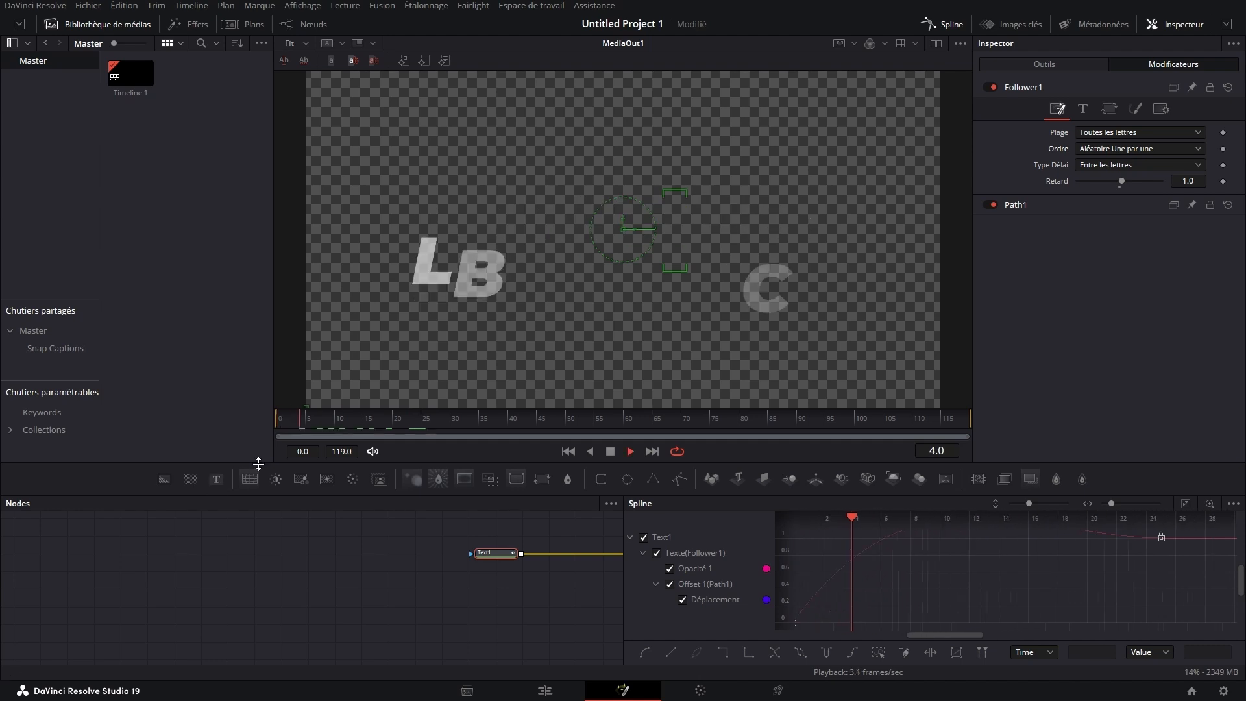
key("space")
Set the Follower's letter order to Complètement aléatoire, play it back, and look through the remaining order options without changing the choice
left_click(1145, 150)
left_click(1125, 252)
key("space")
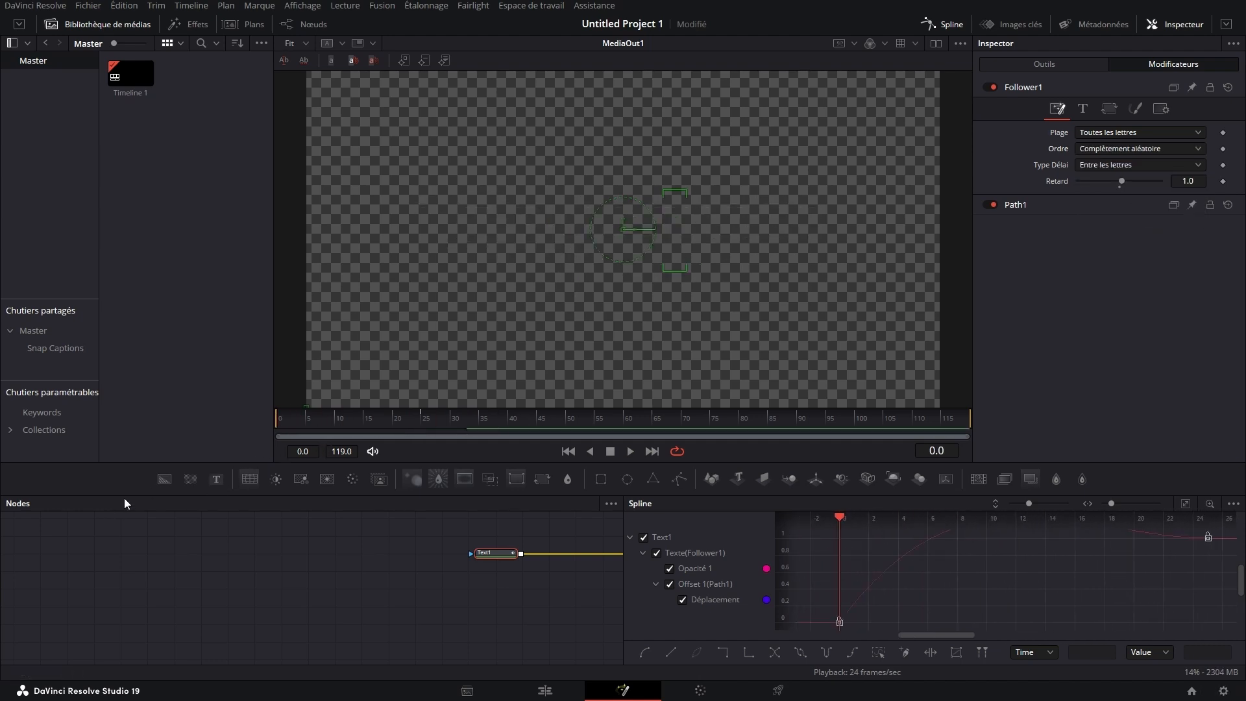
left_click(1085, 147)
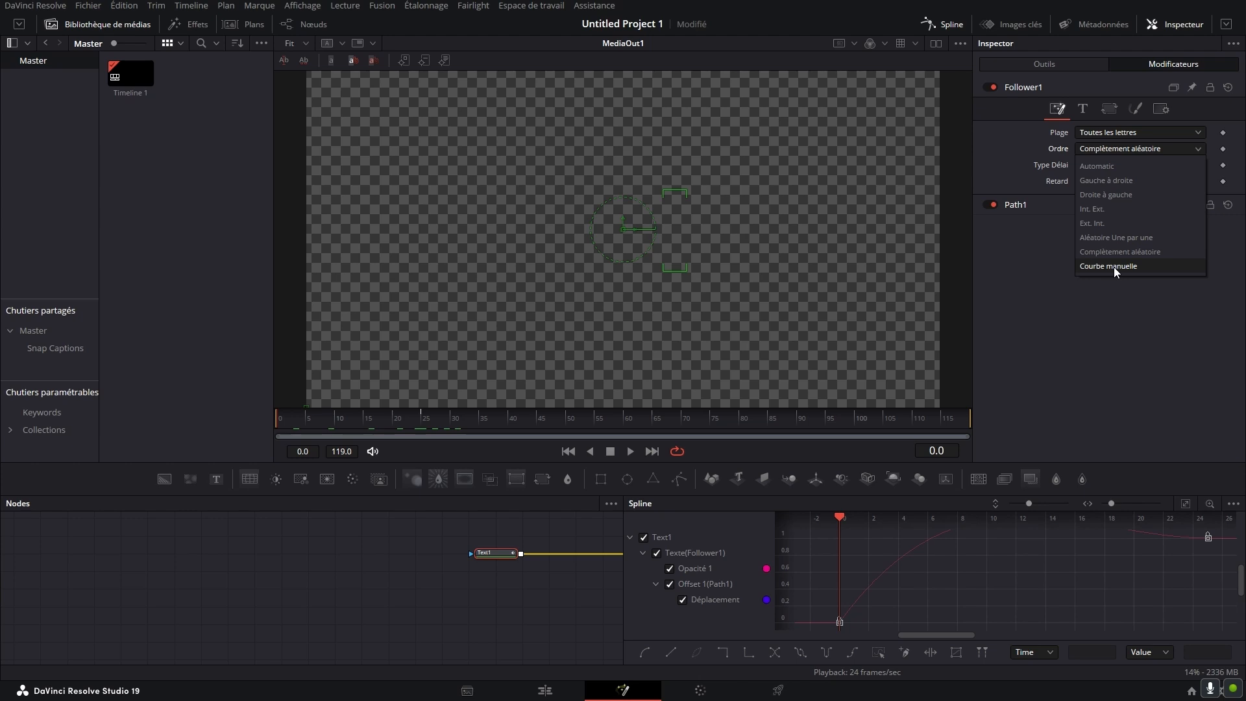
left_click(1103, 366)
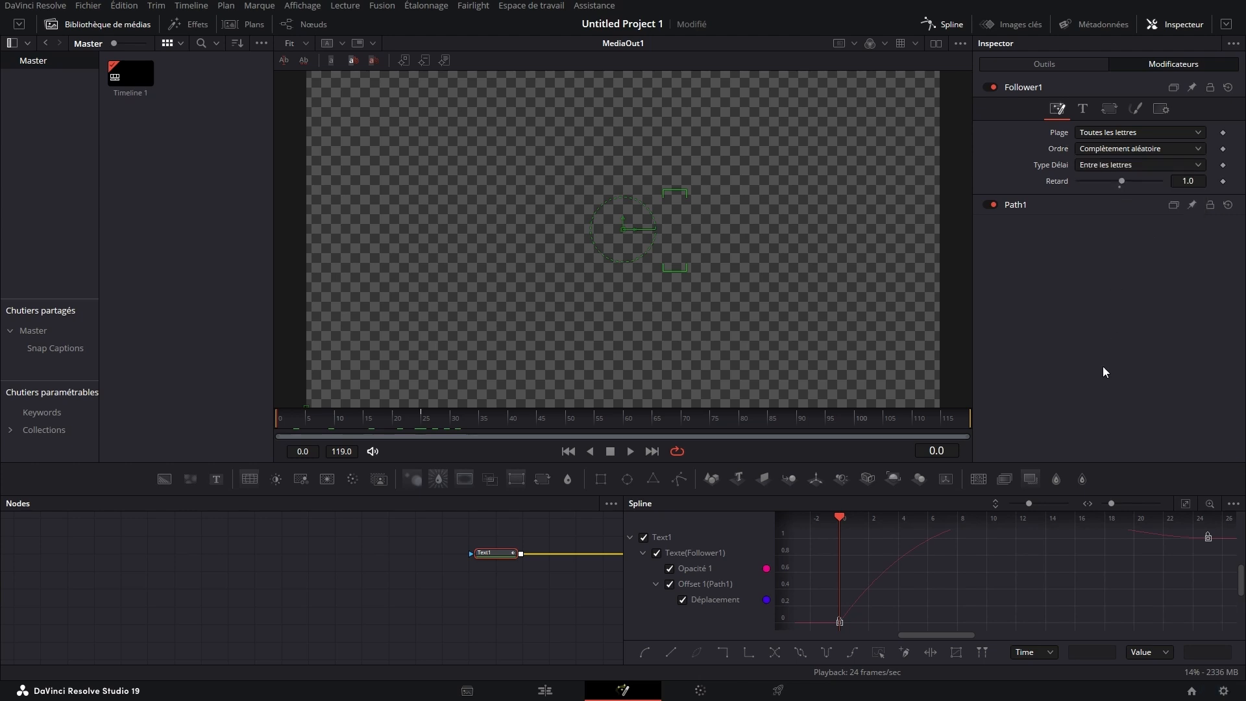
Replay the fully random letter animation from the start
left_click_drag(345, 423, 278, 427)
key("space")
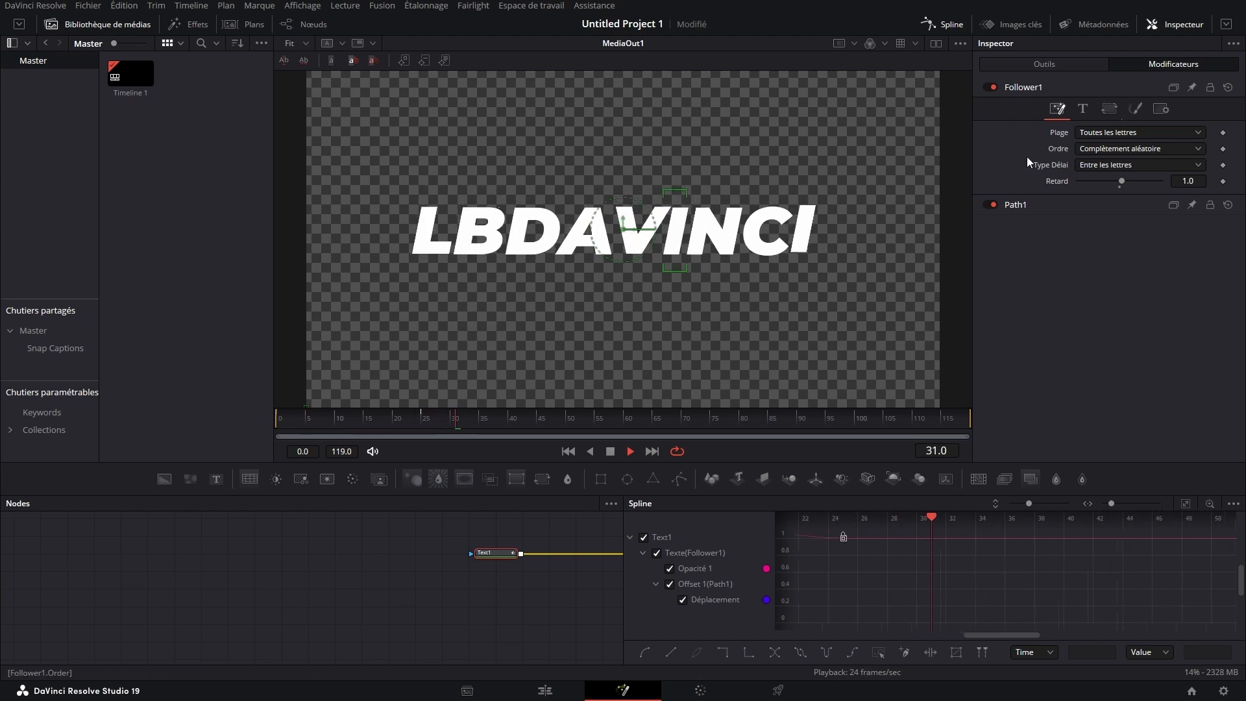
key("space")
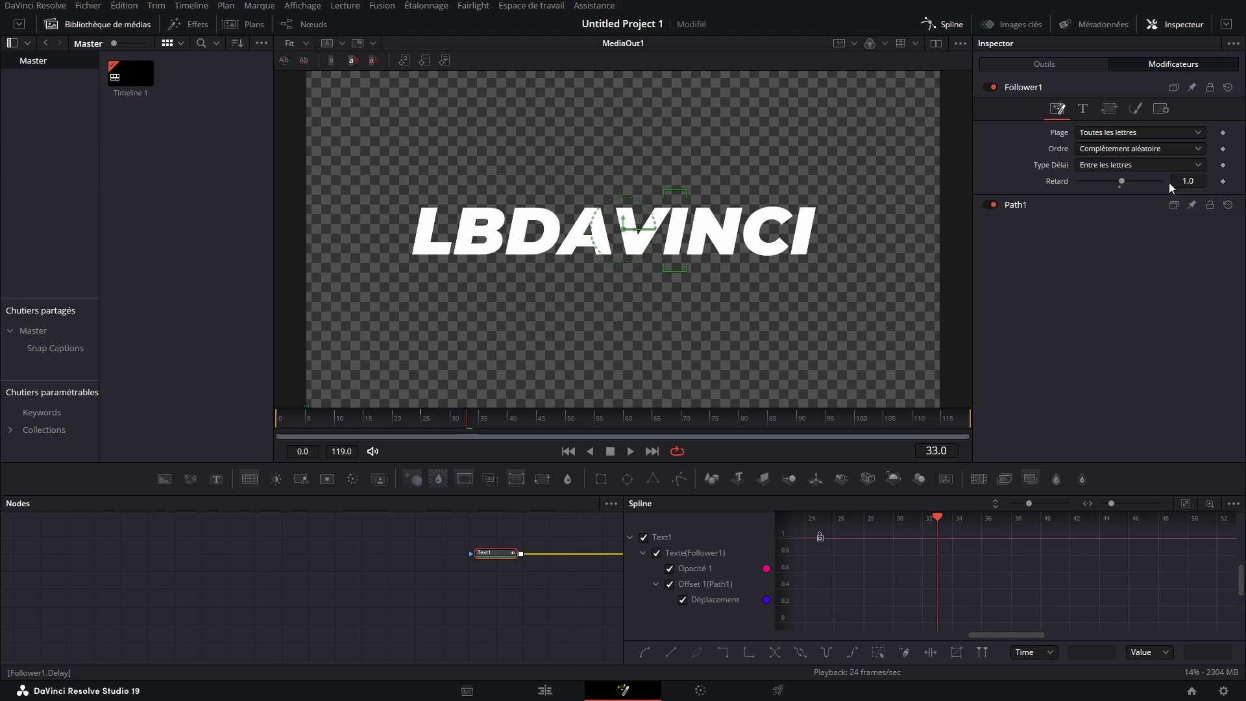
Keyframe the Follower's softness X and Y from 20 at frame 0 to 0 at frame 25, and play the blur animation
left_click(1135, 108)
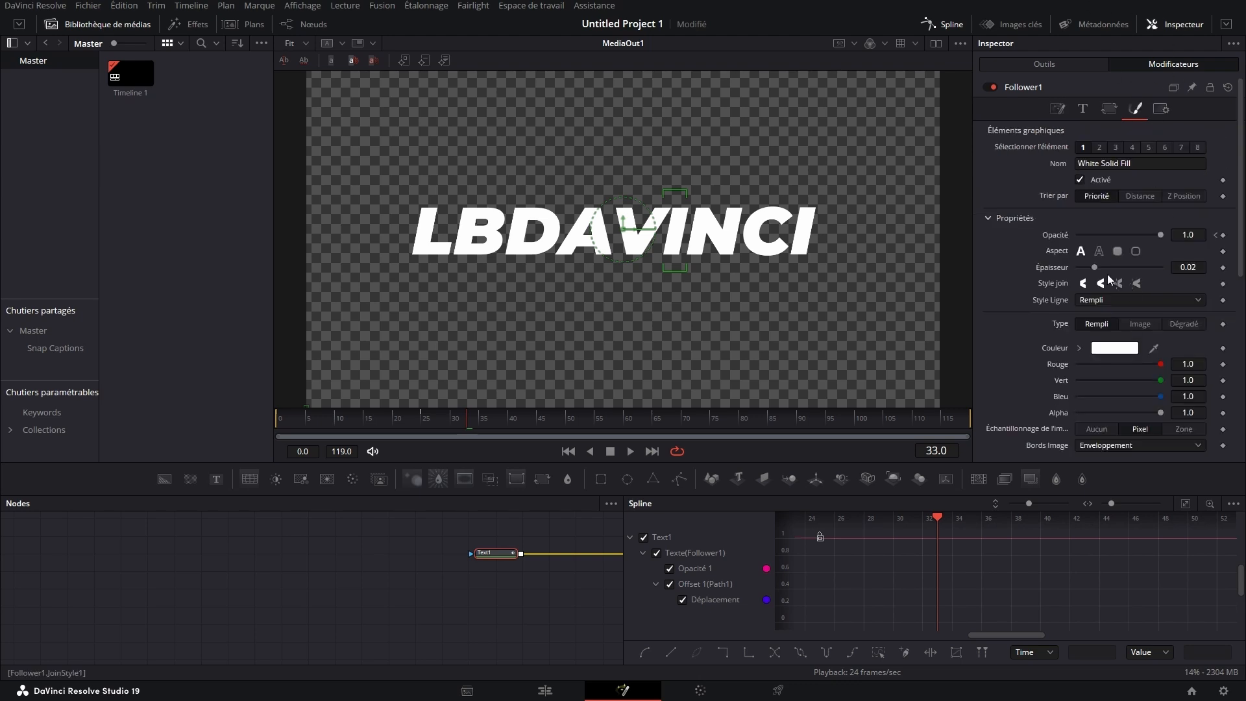
scroll(1038, 318, "down", 5)
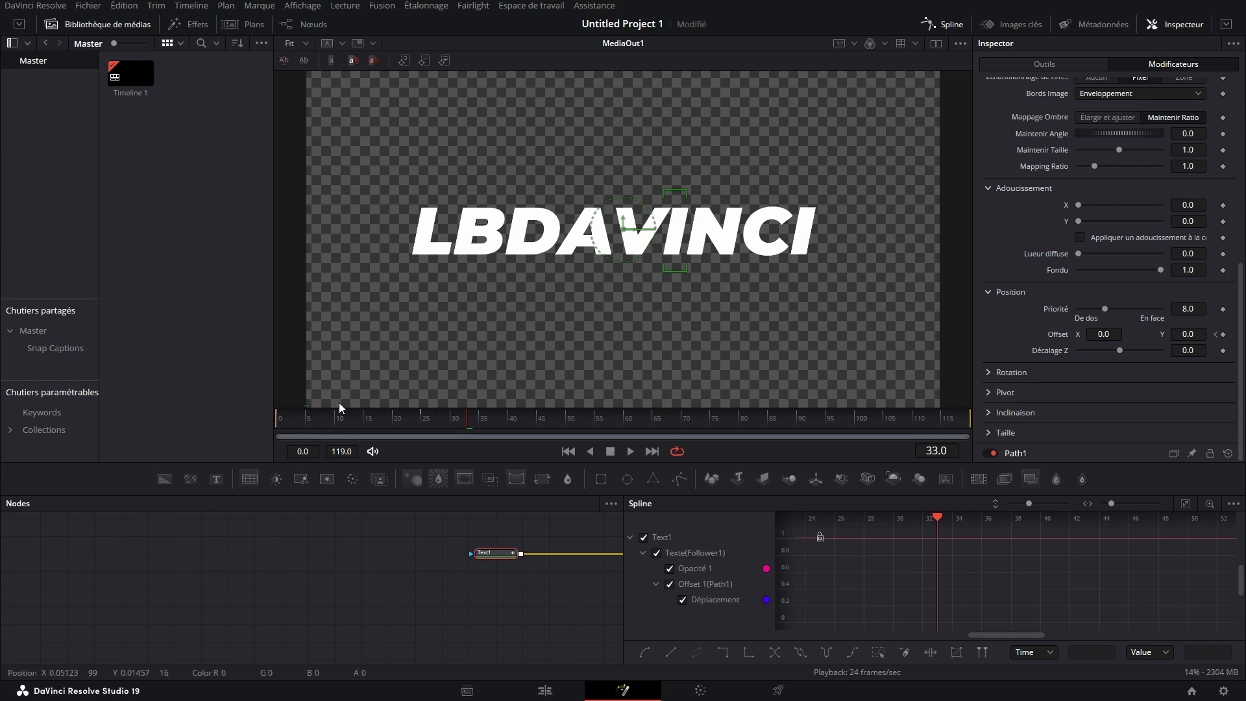
key("Home")
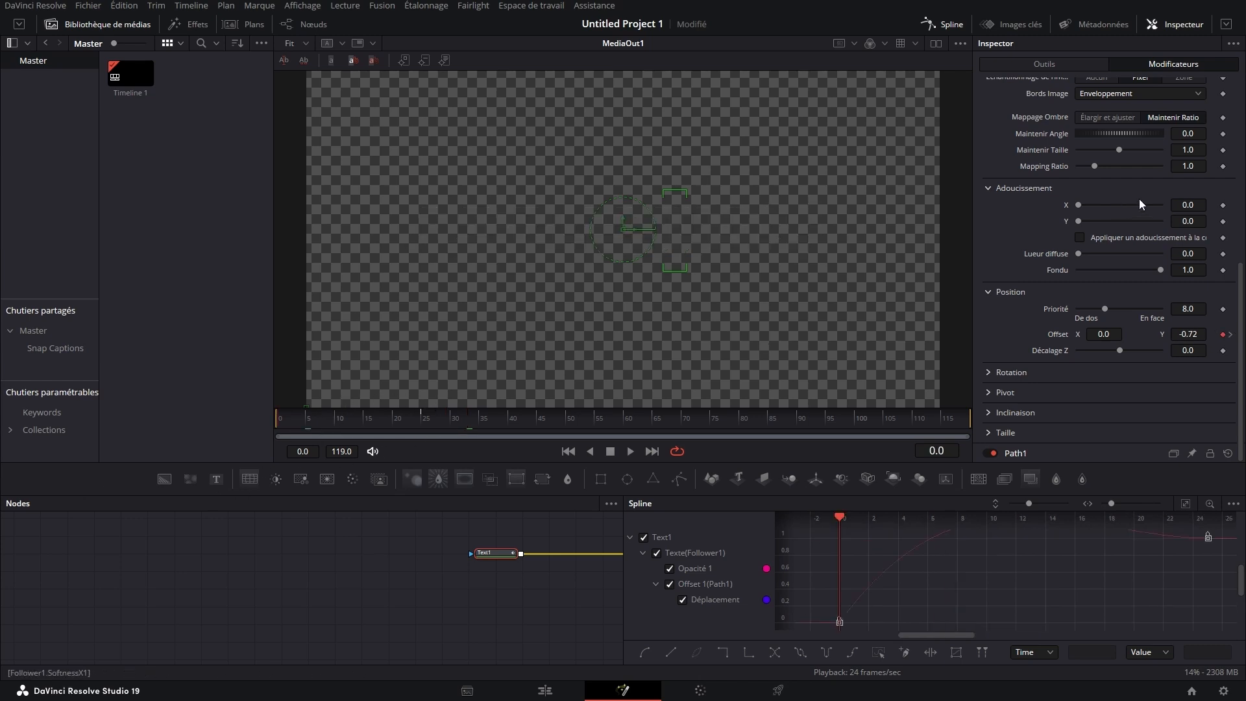
left_click(1224, 205)
left_click(1223, 221)
left_click(423, 419)
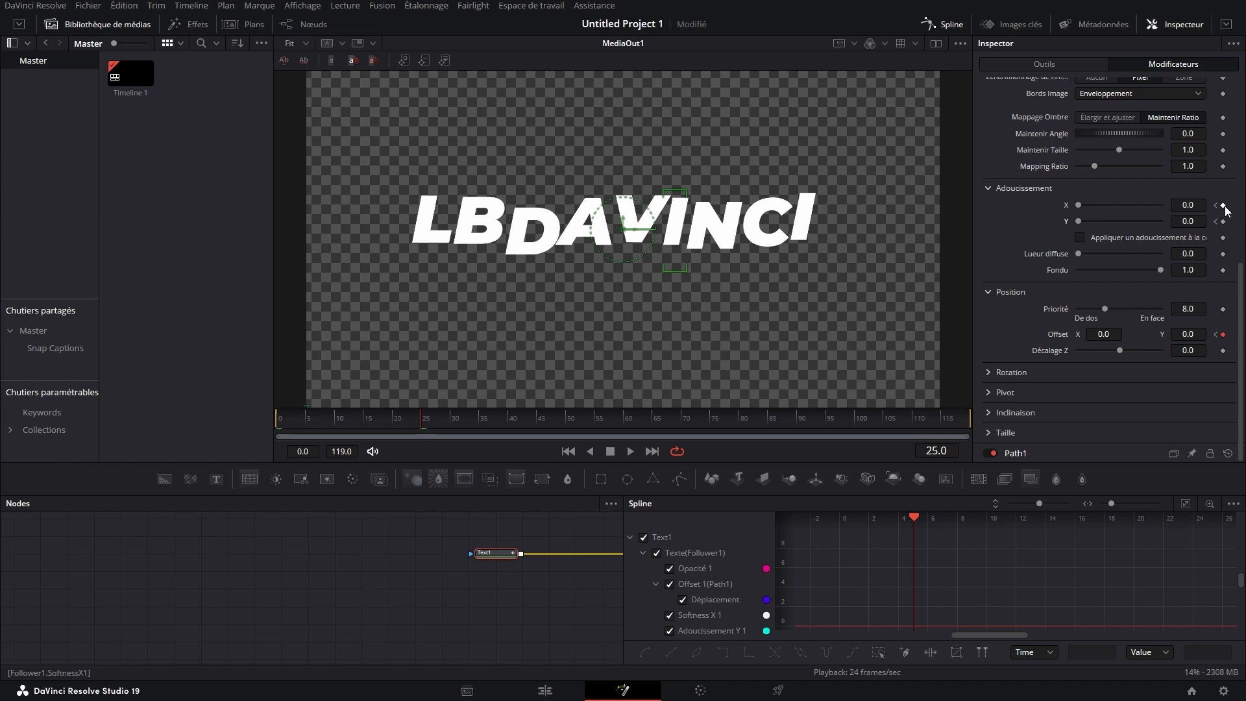
key("Home")
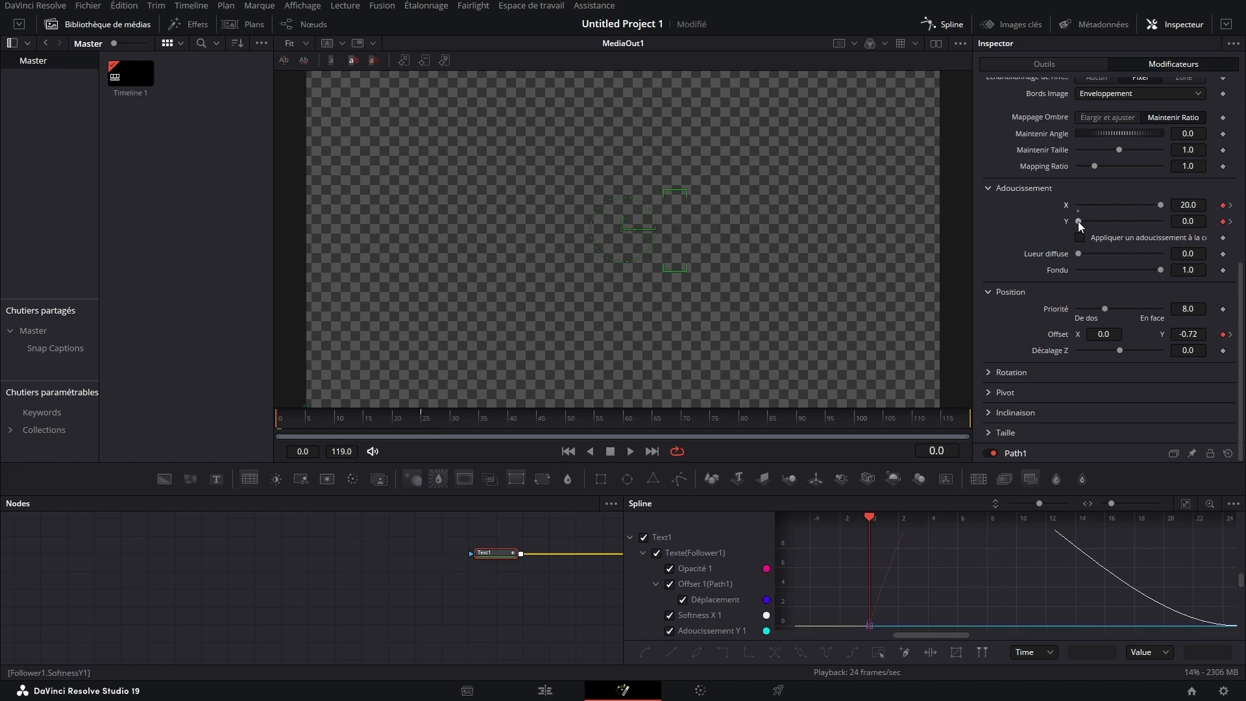
key("space")
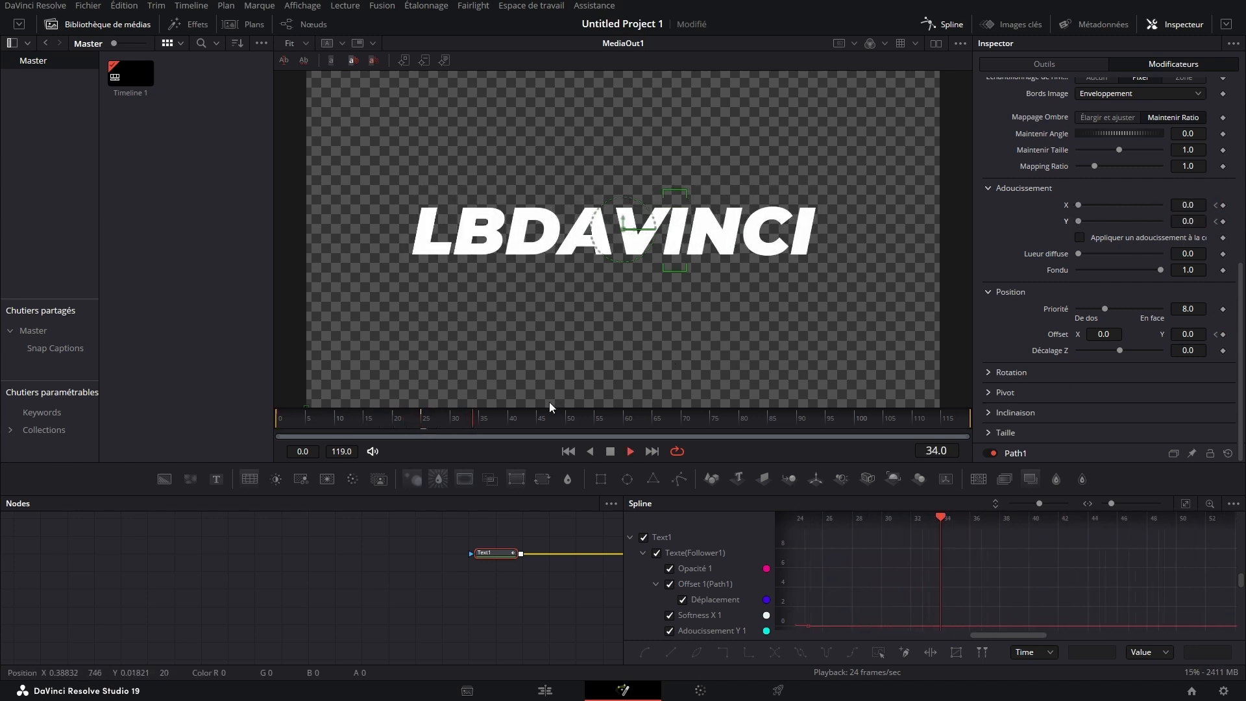
left_click_drag(549, 408, 400, 448)
Try an overshooting EaseDlg easing on all the Follower's animation curves and play it from the start
scroll(1097, 588, "down", 5)
scroll(1052, 594, "left", 4)
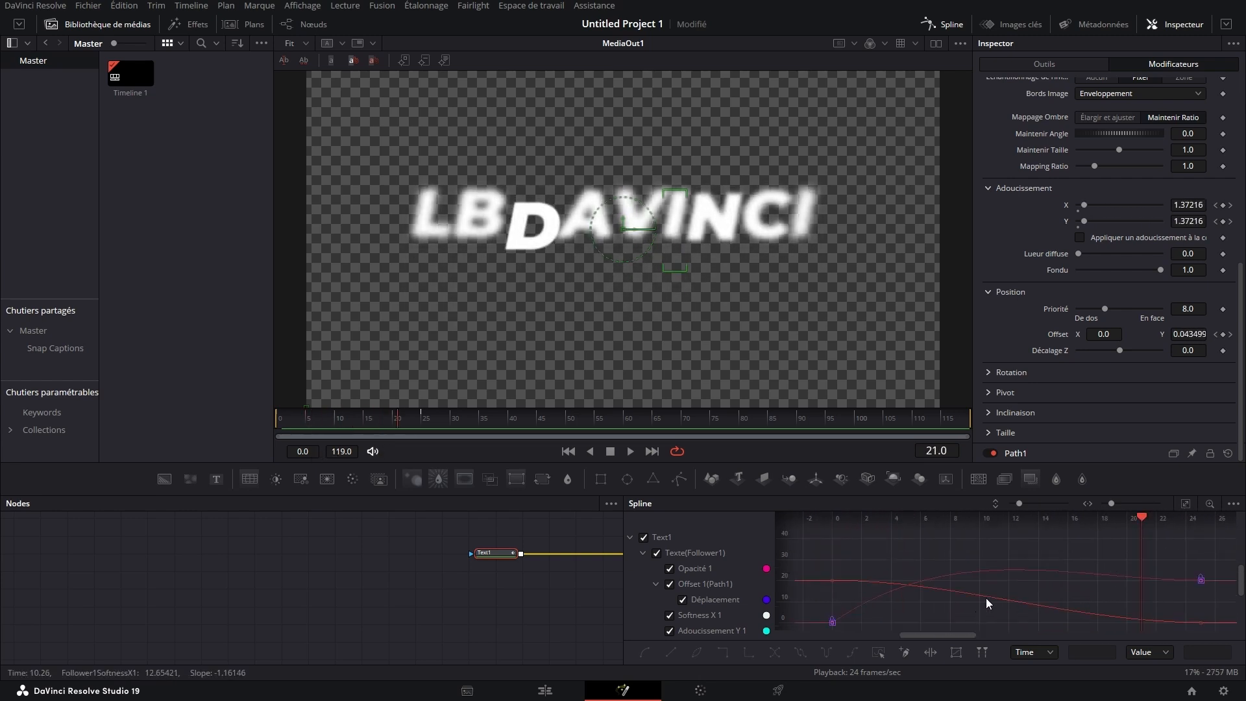
left_click_drag(1077, 536, 1081, 580)
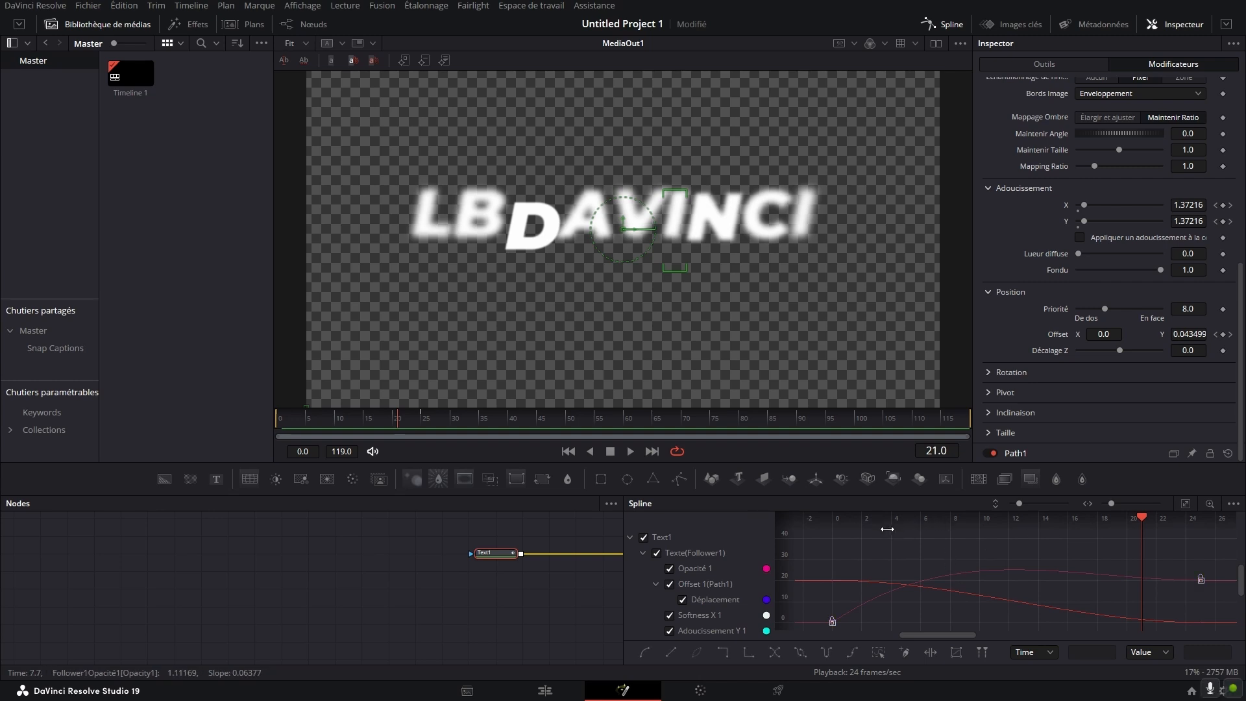
right_click(965, 574)
mouse_move(1041, 367)
left_click(1182, 428)
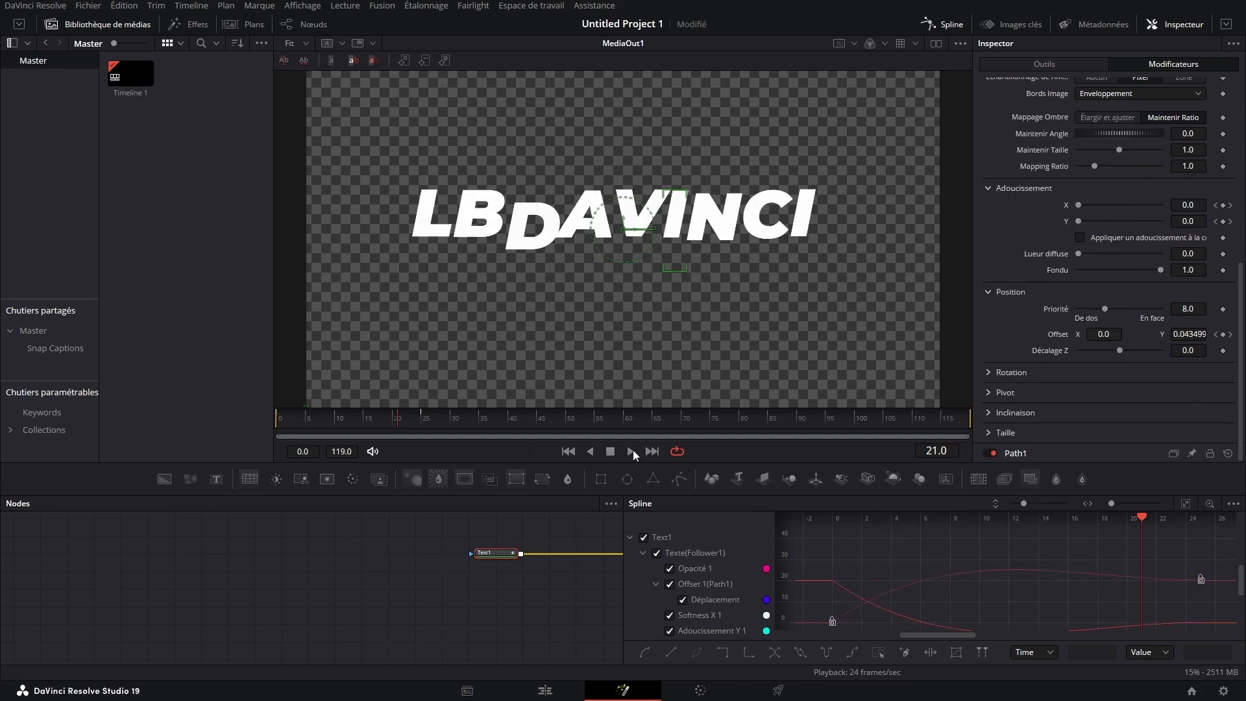
left_click_drag(409, 427, 250, 478)
key("space")
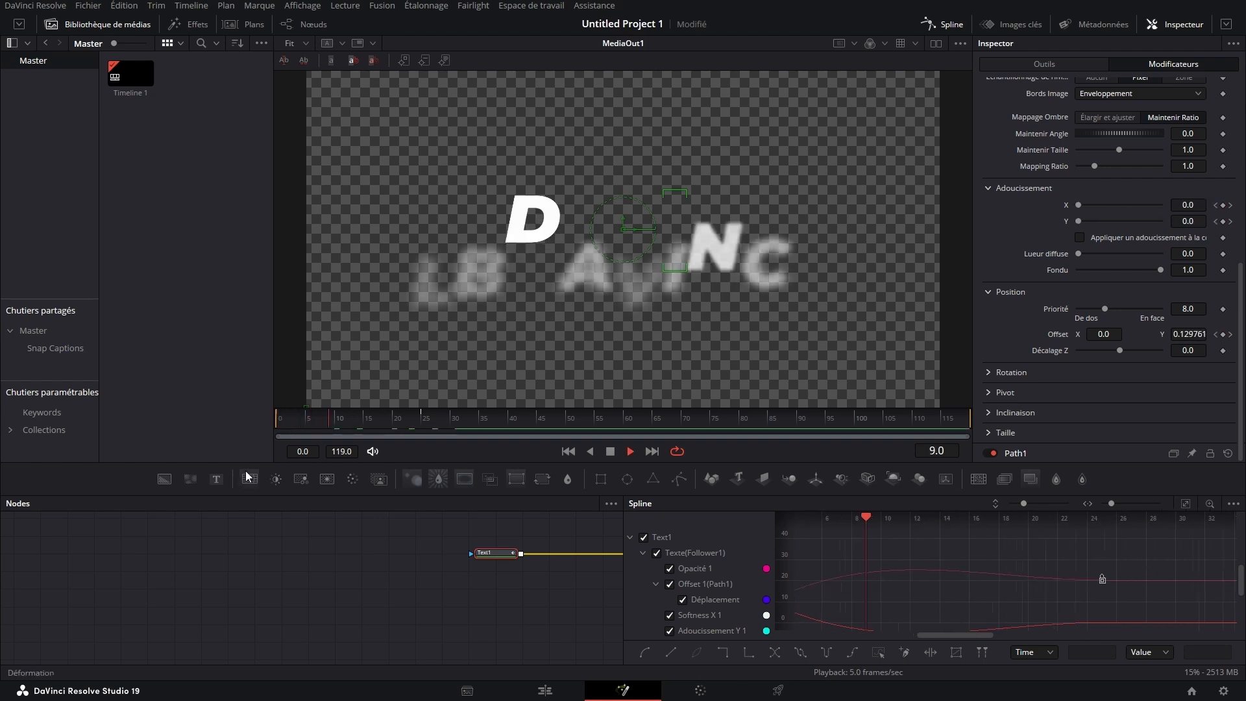
left_click_drag(893, 518, 642, 565)
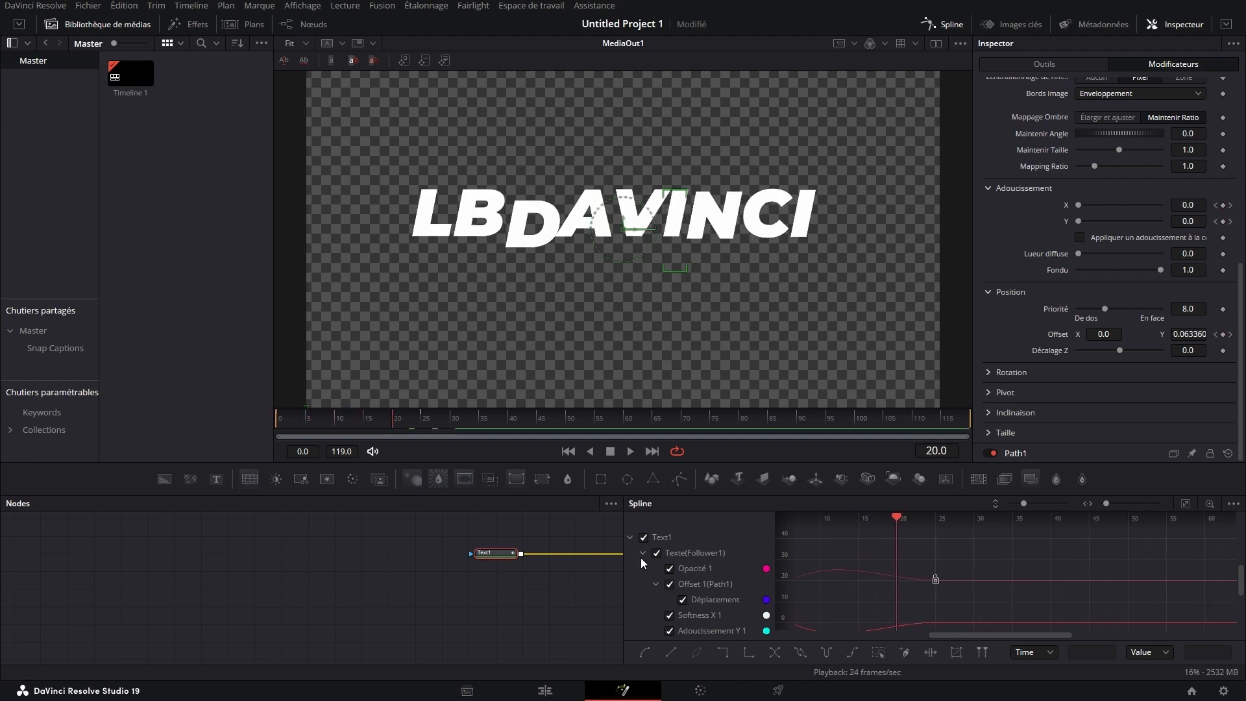
Undo the overshooting easing, try Ease In 63.9 and Ease Out 88.9 on the curves, and play the result
key("ctrl+z")
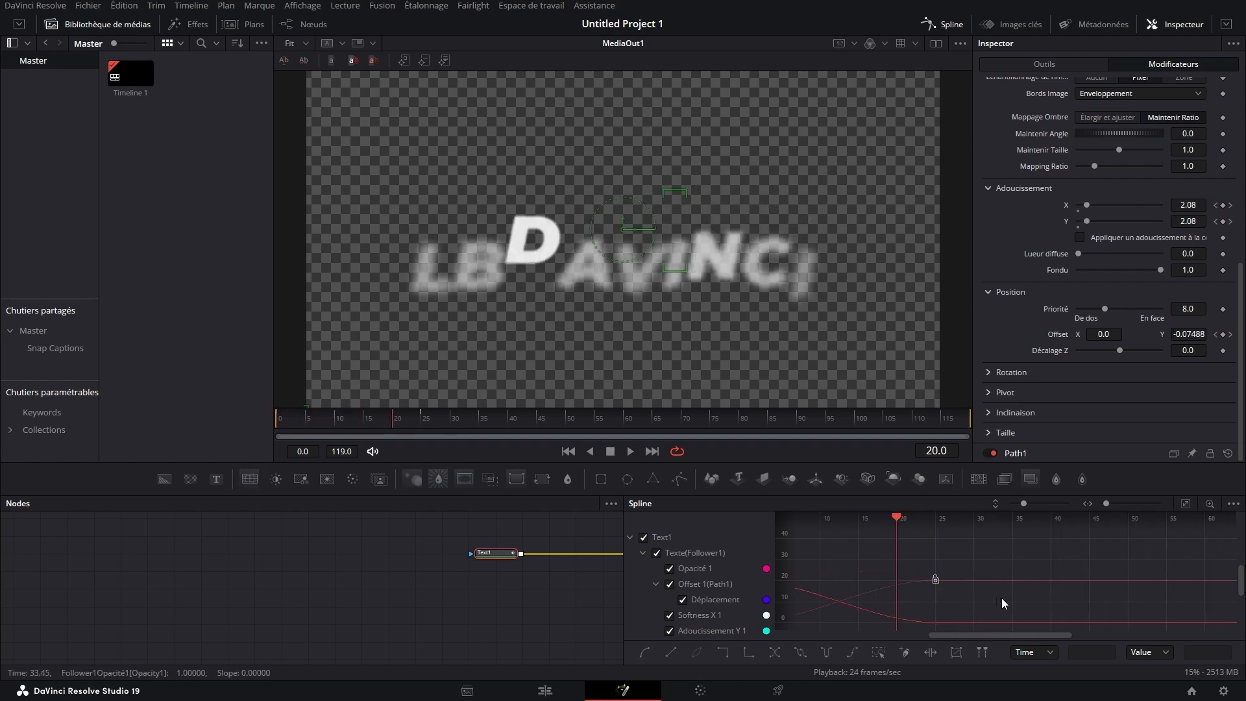
key("t")
left_click_drag(1097, 522, 1244, 518)
left_click_drag(707, 428, 145, 451)
key("space")
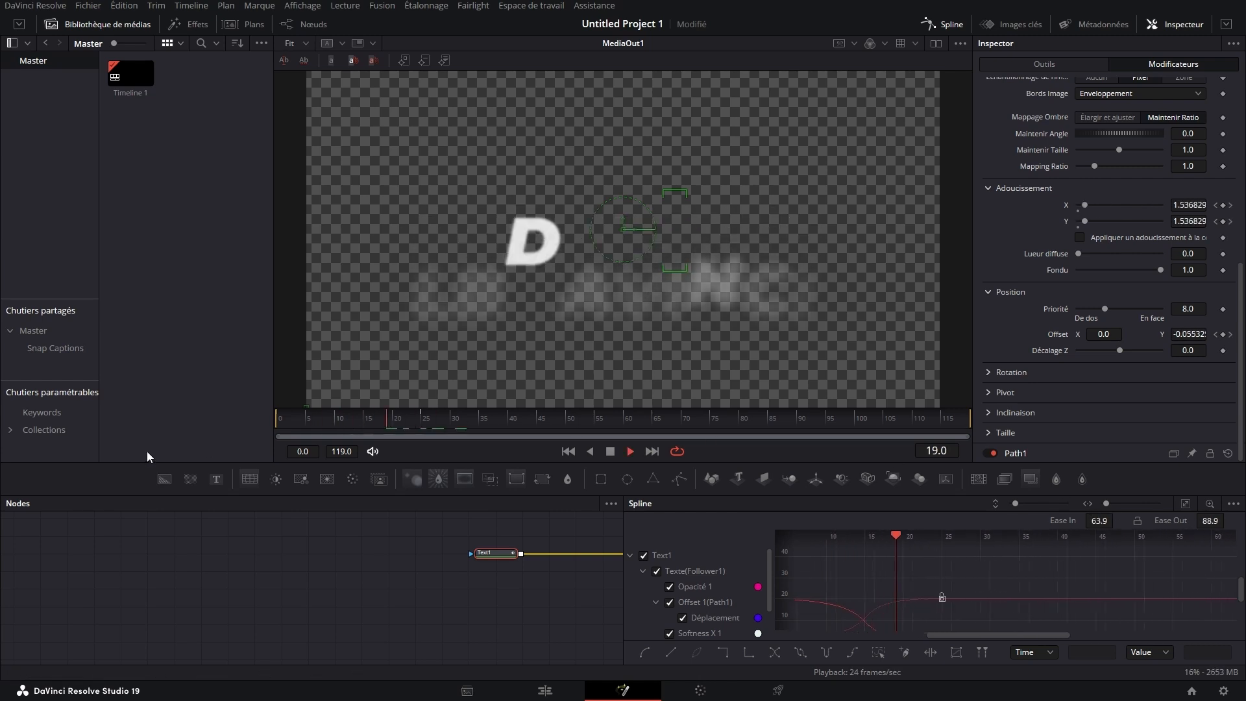
key("space")
Apply an overshooting EaseDlg easing to the selected opacity, offset and softness curves
left_click_drag(544, 420, 320, 513)
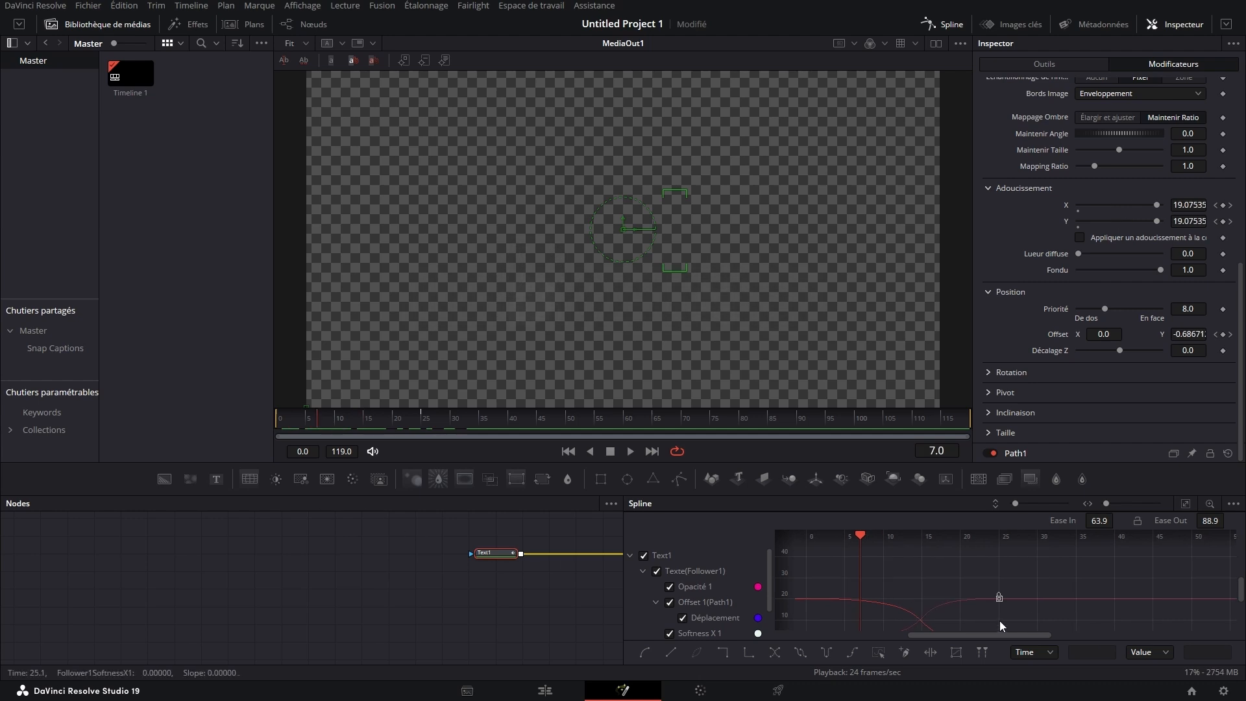
right_click(997, 617)
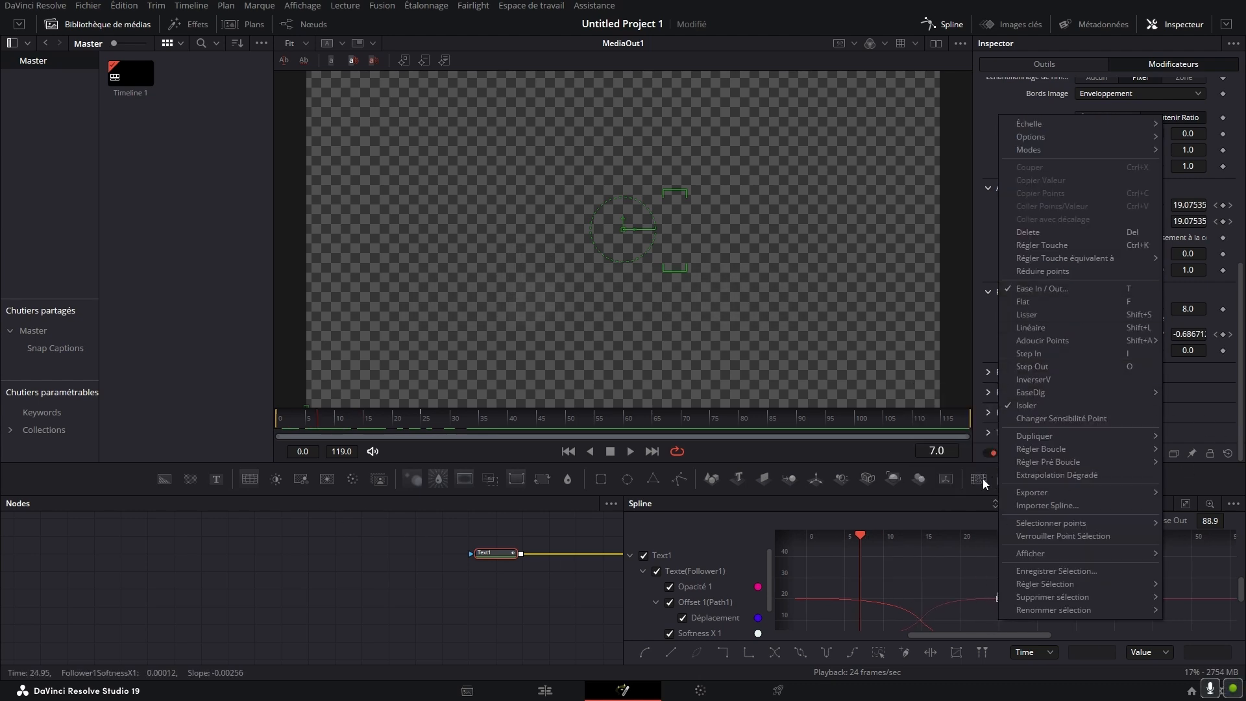
left_click(1069, 393)
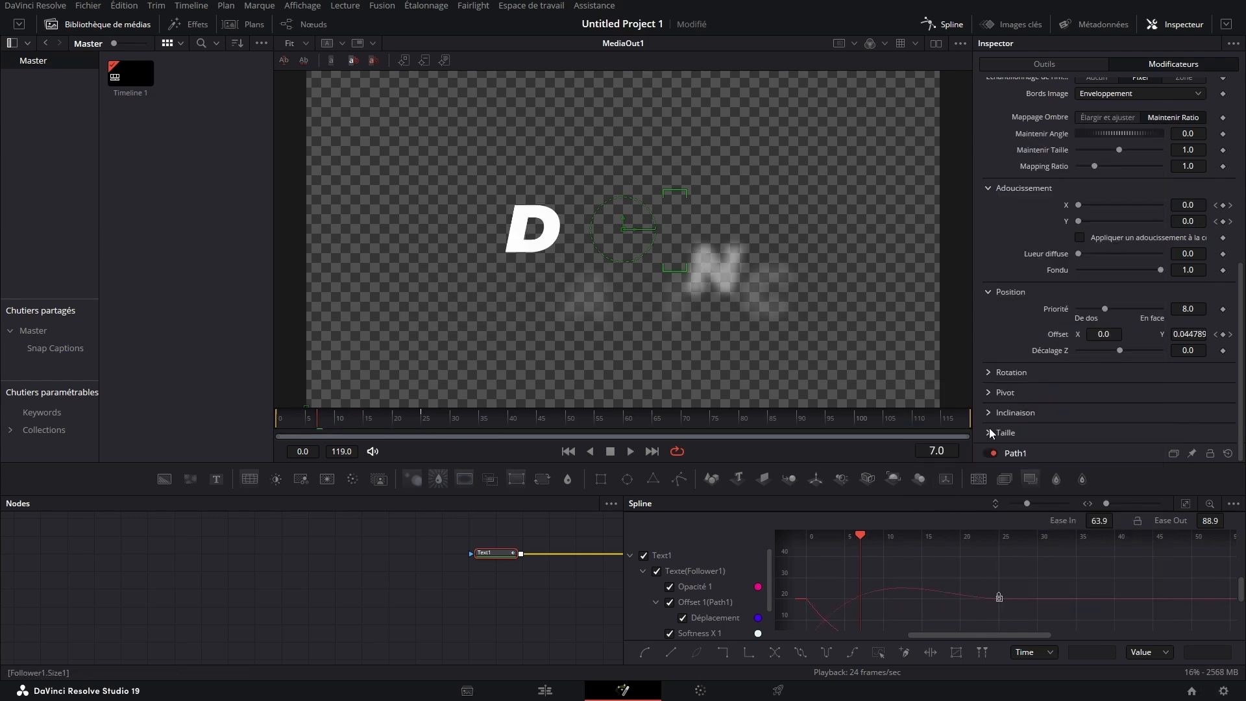
Keyframe the Follower's size X and Y from 0 at frame 0 to 1.0 at frame 25, and play the animation
left_click(990, 429)
scroll(990, 428, "down", 1)
left_click_drag(325, 420, 280, 419)
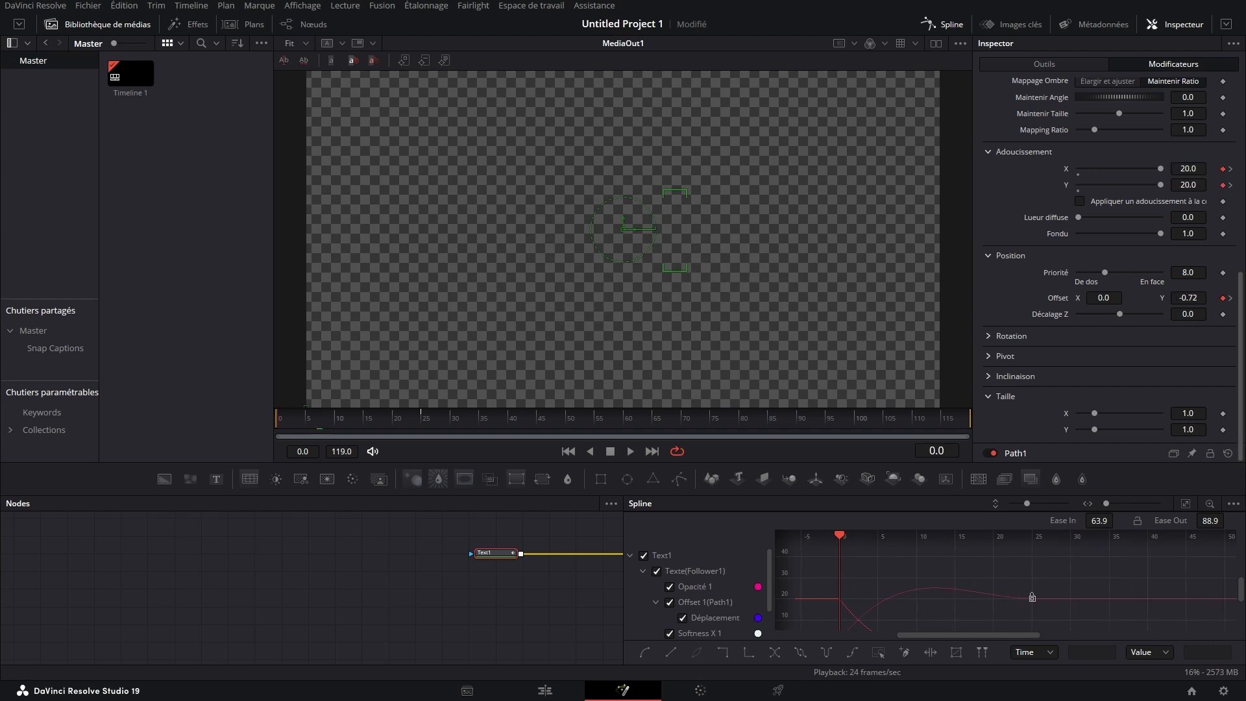
left_click(1222, 414)
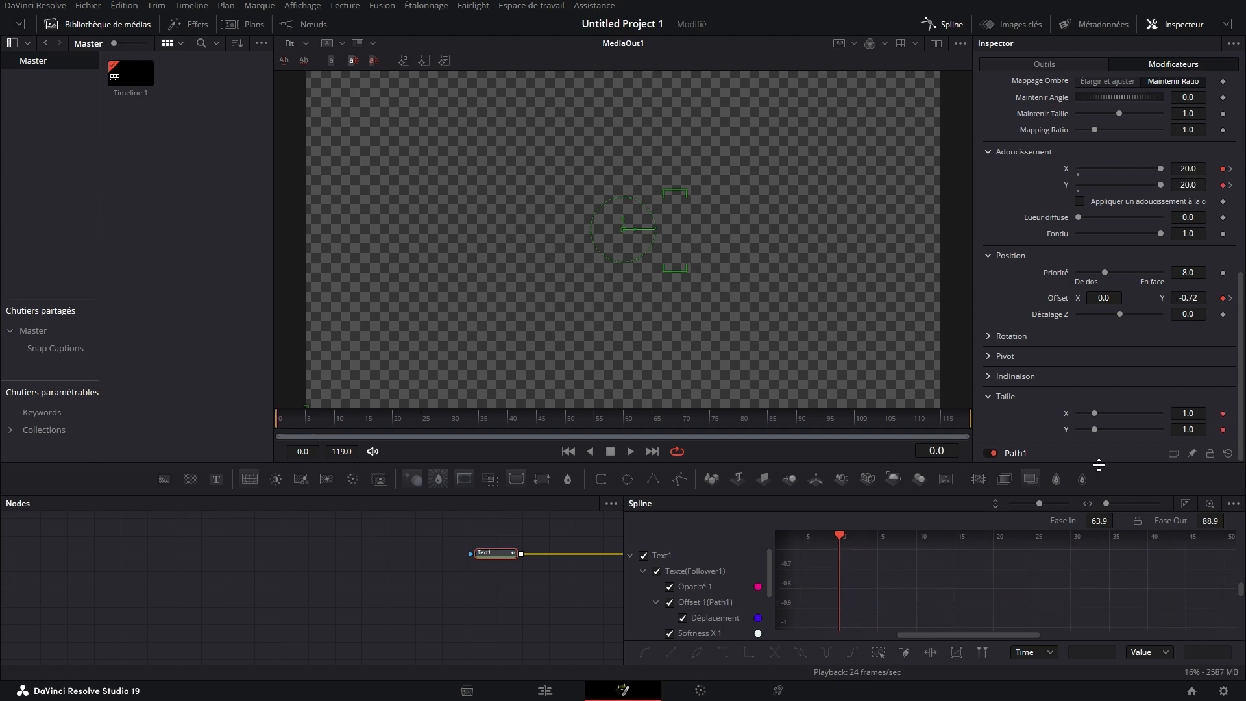
left_click(426, 421)
left_click(1224, 415)
left_click(1216, 430)
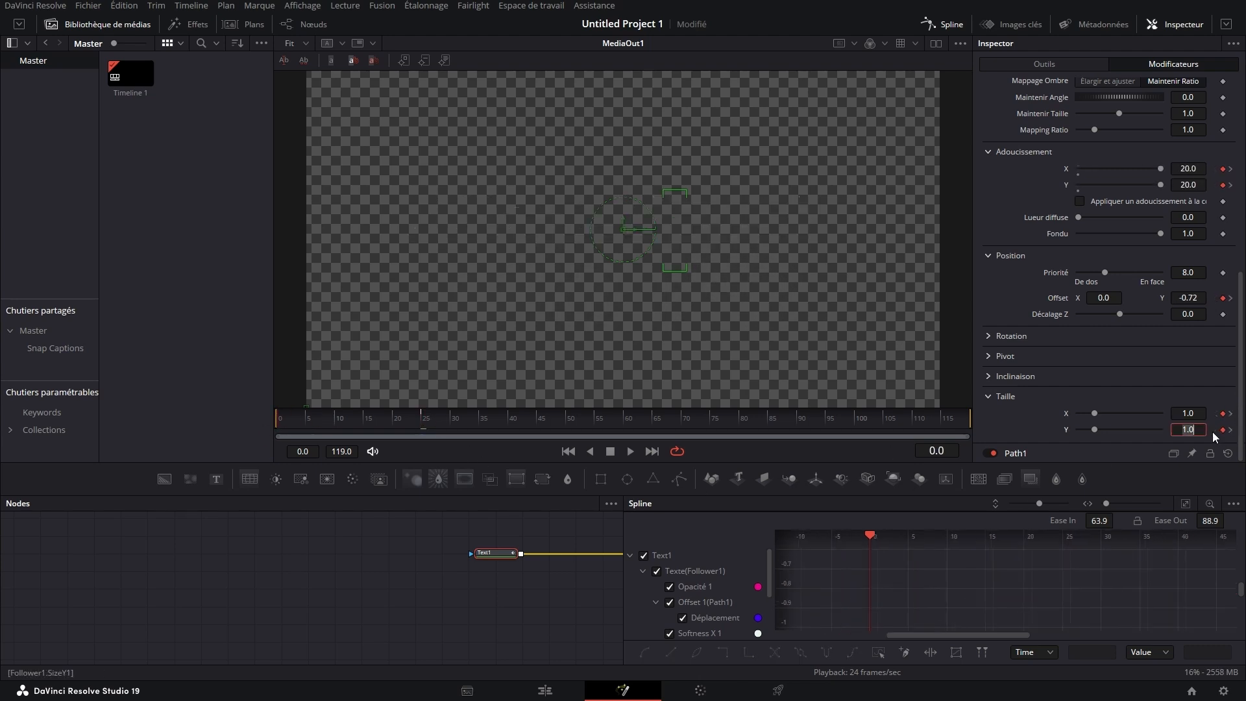
type("0")
key("Return")
key("space")
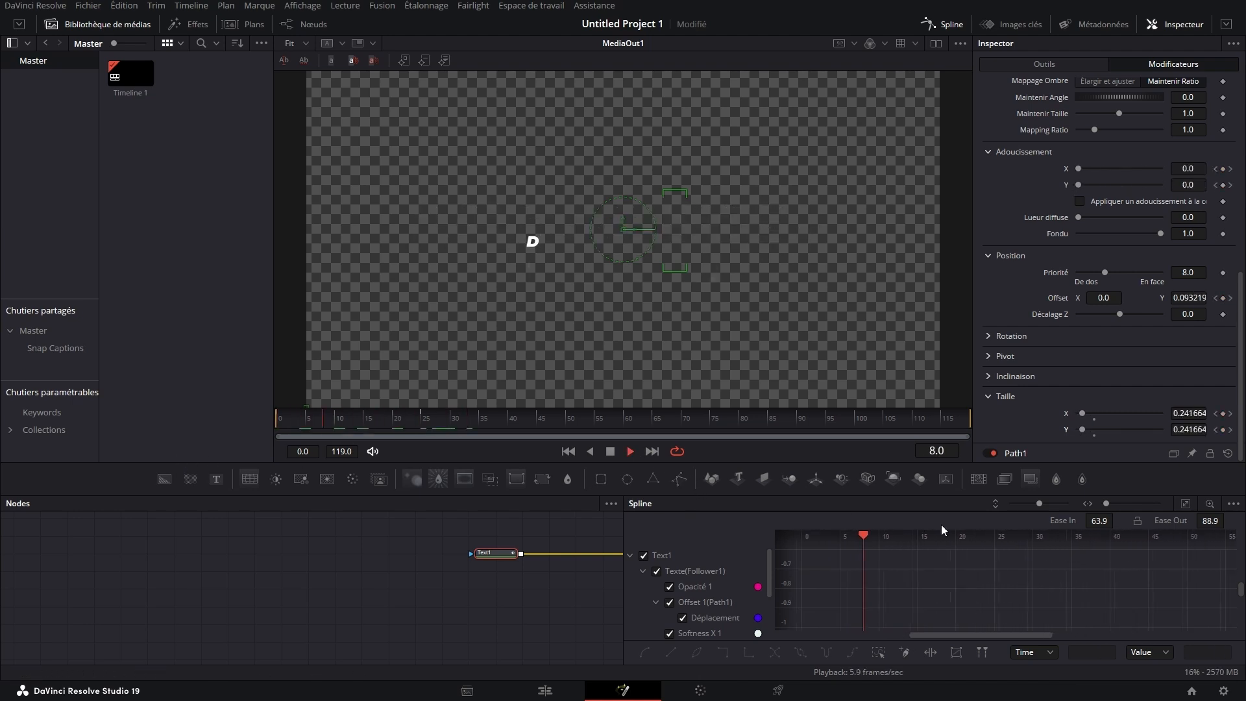
key("space")
Fit all curves in the spline editor, apply Out Back Cubic easing to them, and scrub through the animation
left_click(1185, 504)
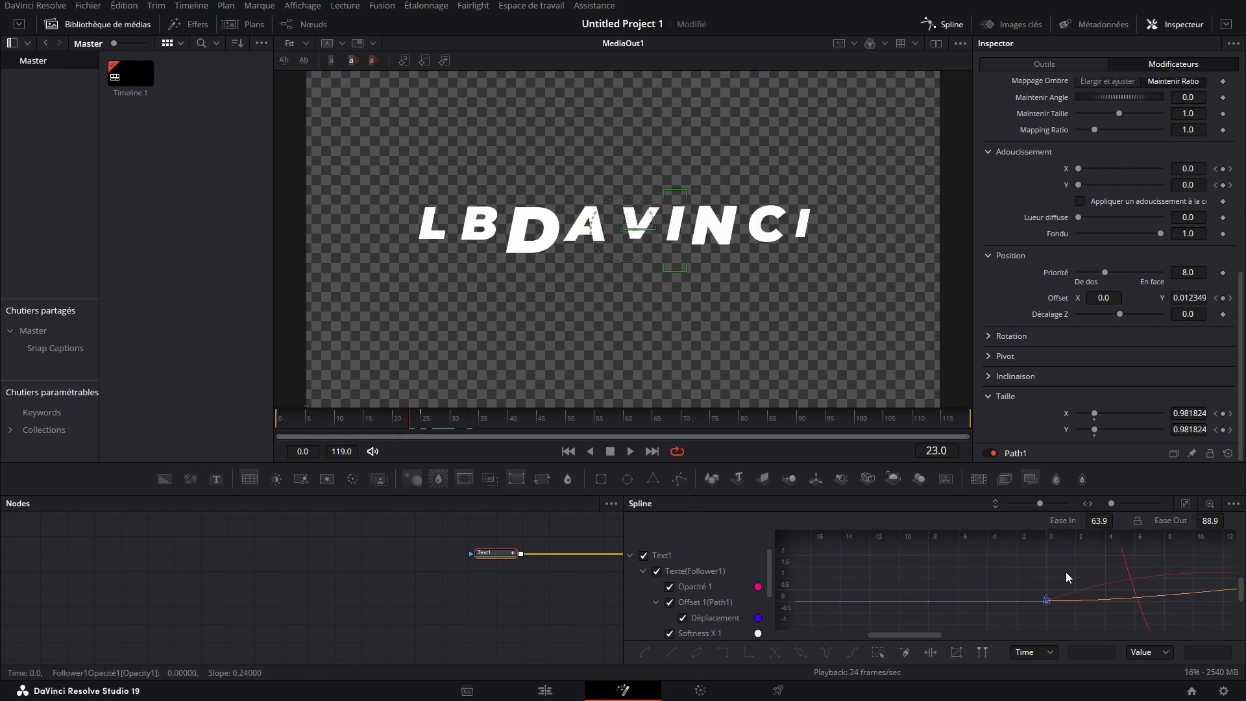
left_click(1039, 574)
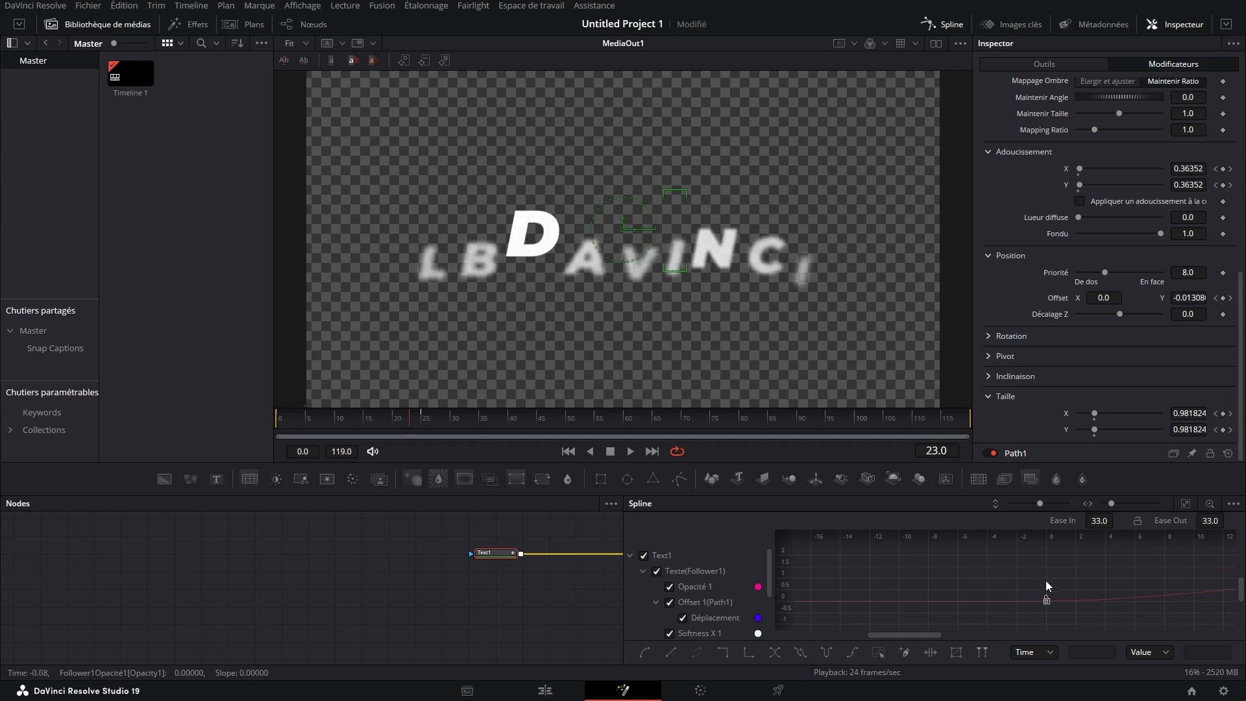
right_click(1069, 576)
mouse_move(1113, 353)
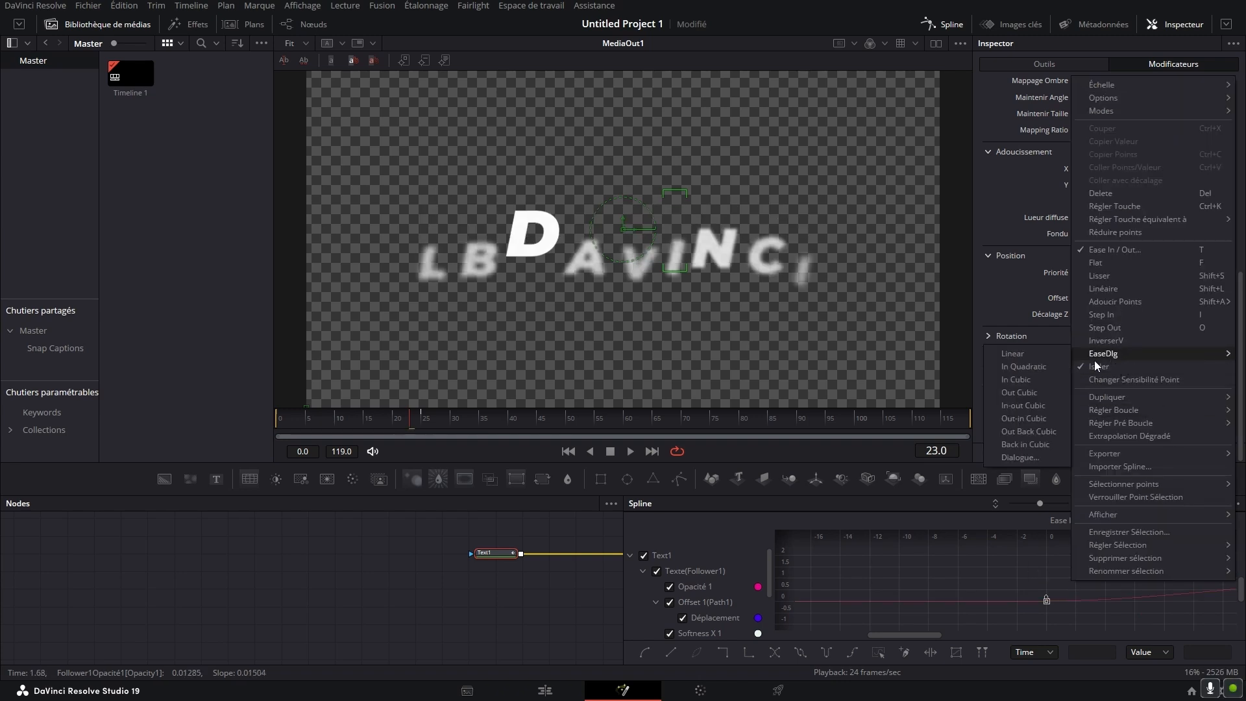
left_click(1029, 430)
left_click_drag(411, 419, 564, 398)
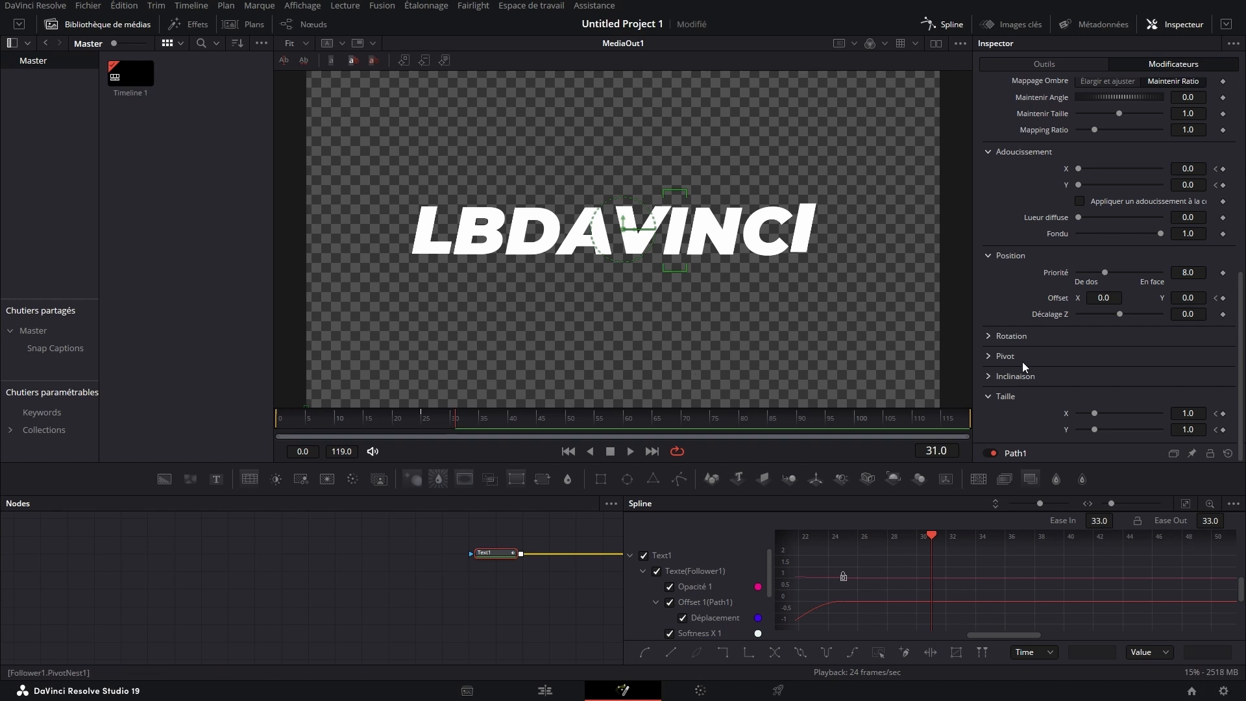
Look through the Follower's text, transform and shading settings
scroll(1022, 361, "up", 10)
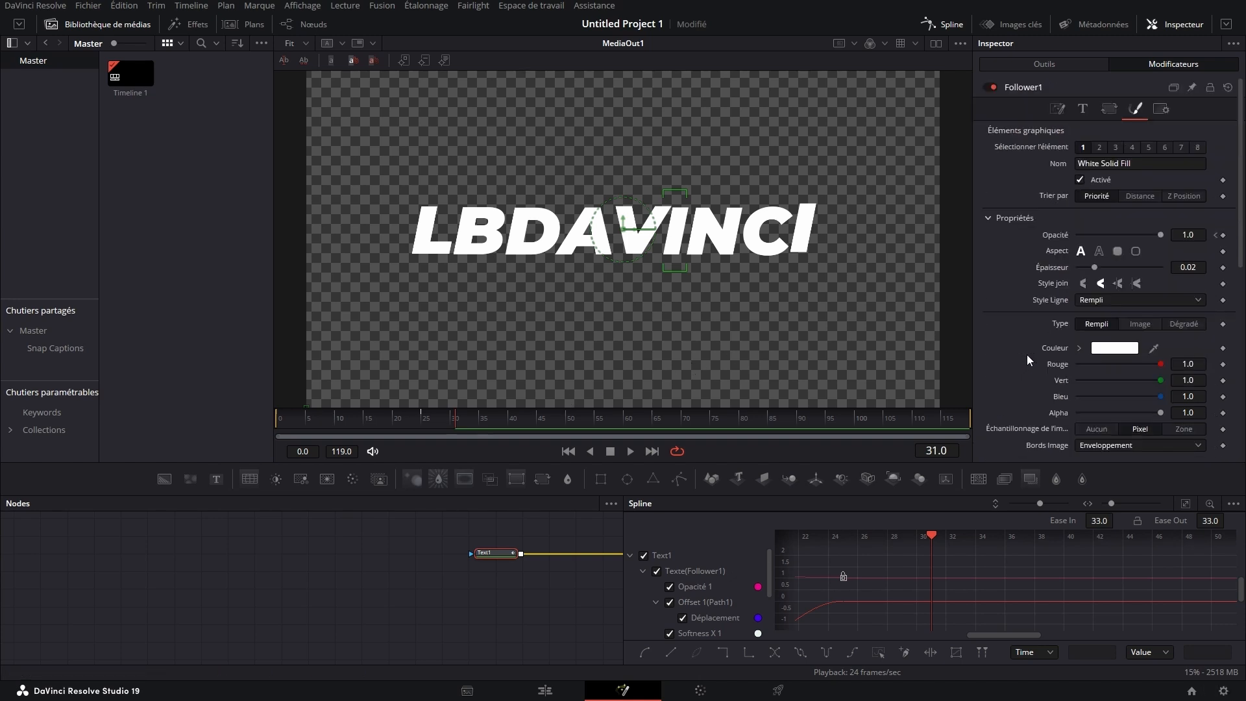
left_click(1083, 108)
left_click(1109, 108)
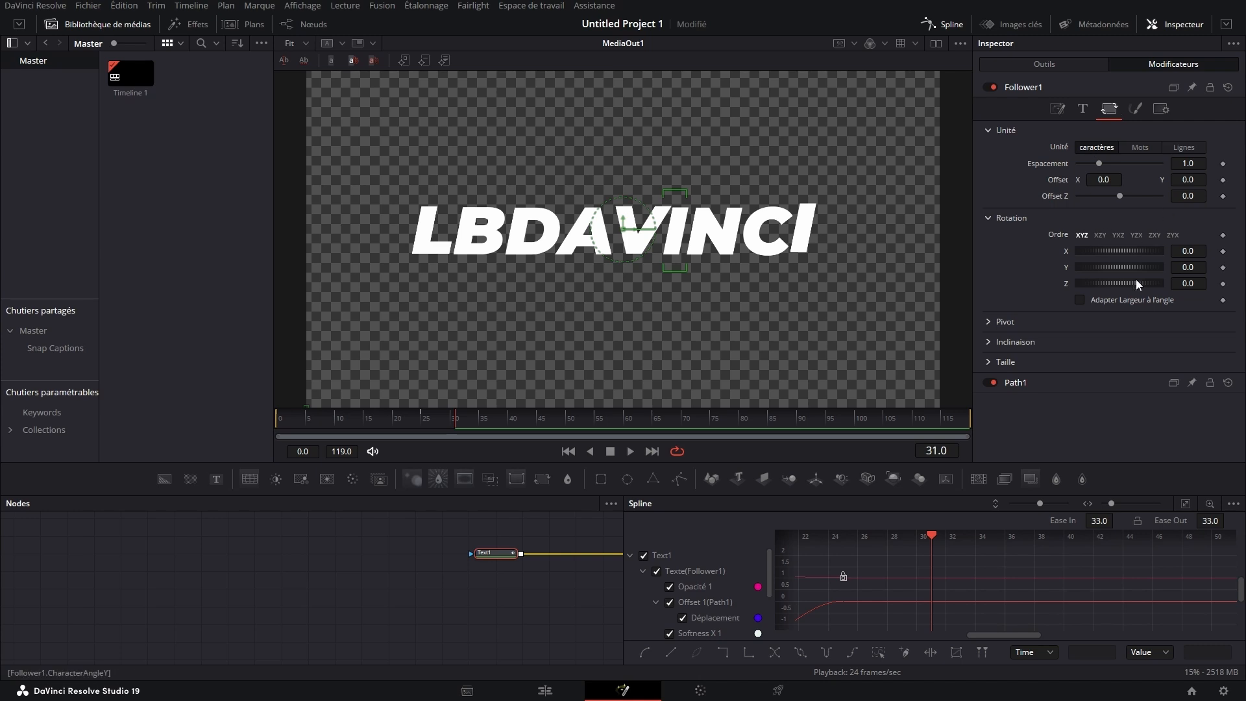
left_click(1135, 108)
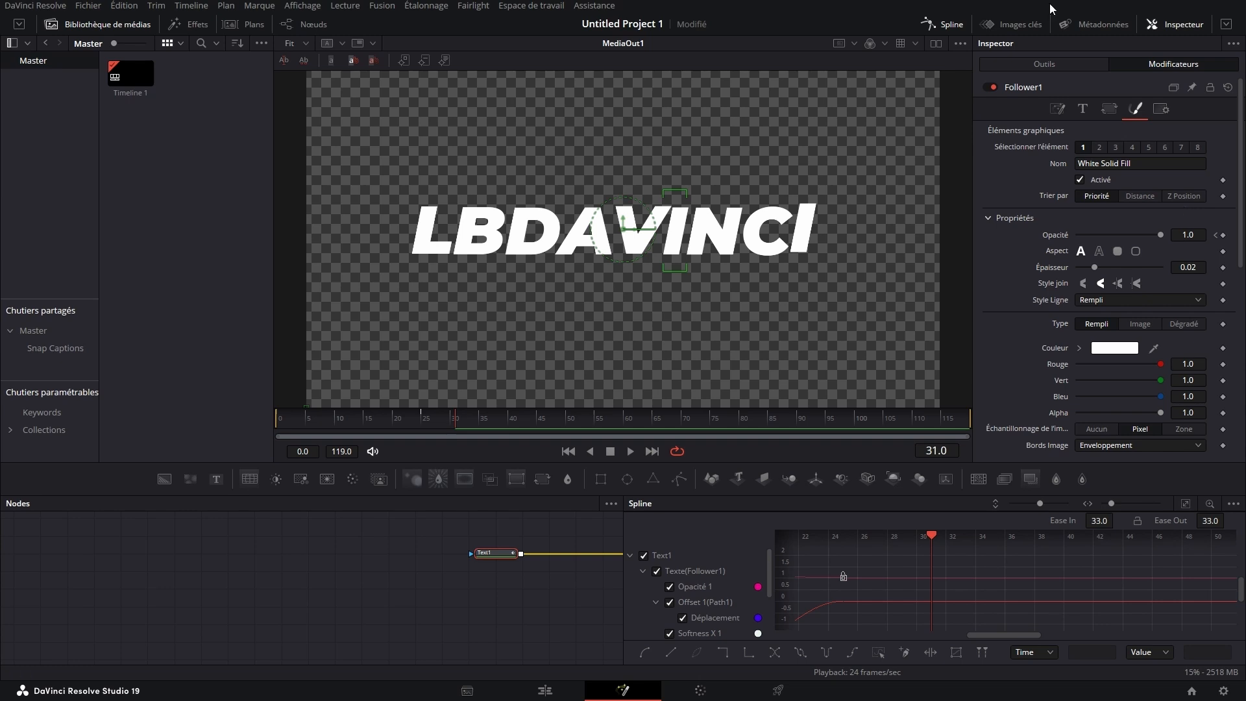
Remove the Follower from the title and rework its text to LBDAVINCI 1 2 3 4 at size 0.1194
left_click(1044, 64)
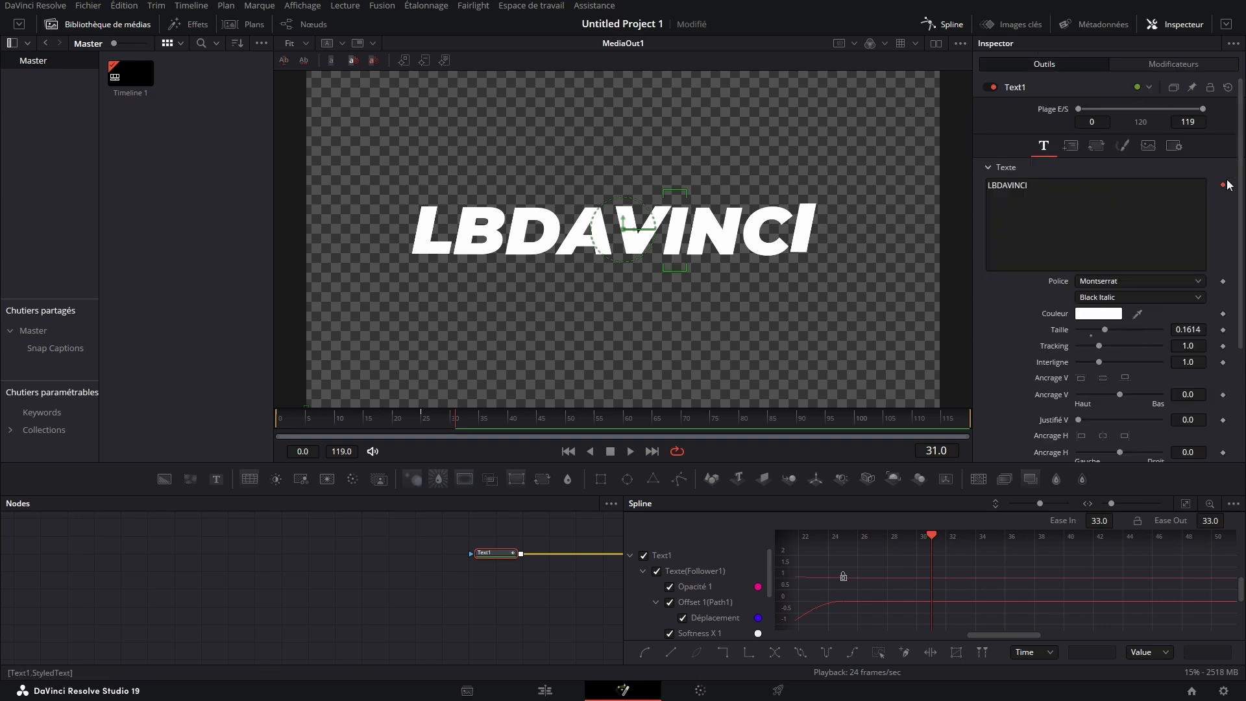
left_click(1076, 187)
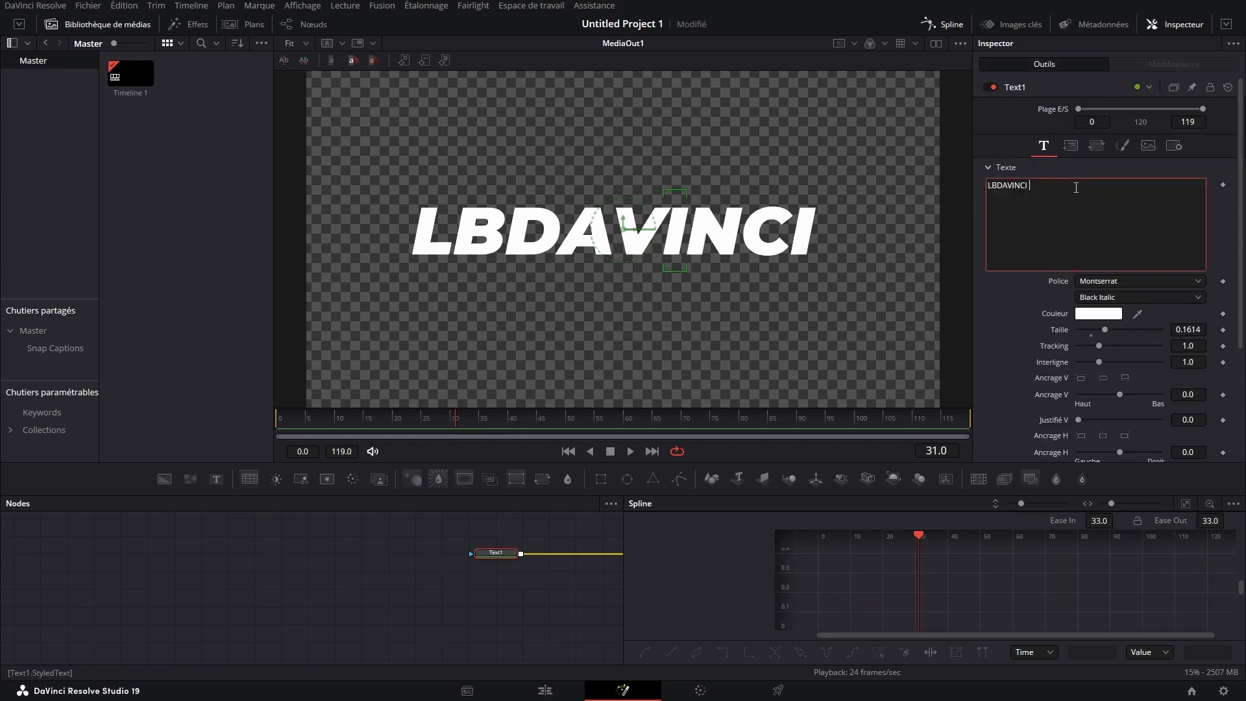
type("1 2")
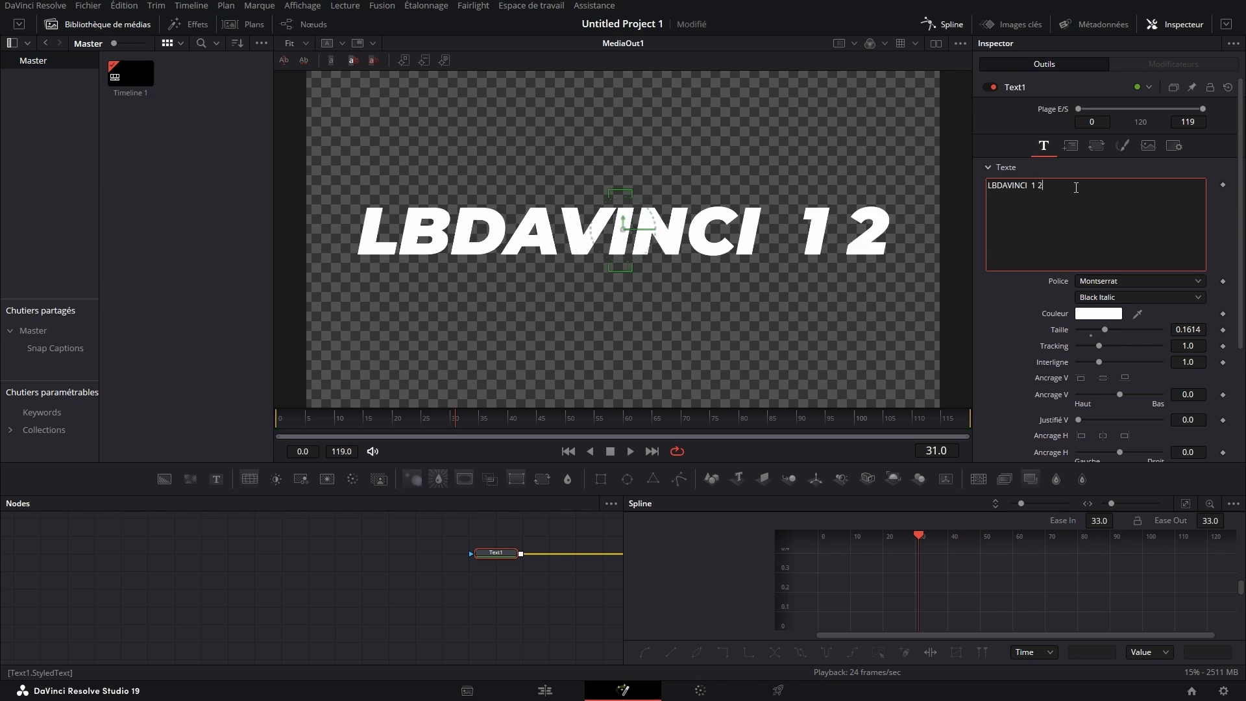
type(" 3 4")
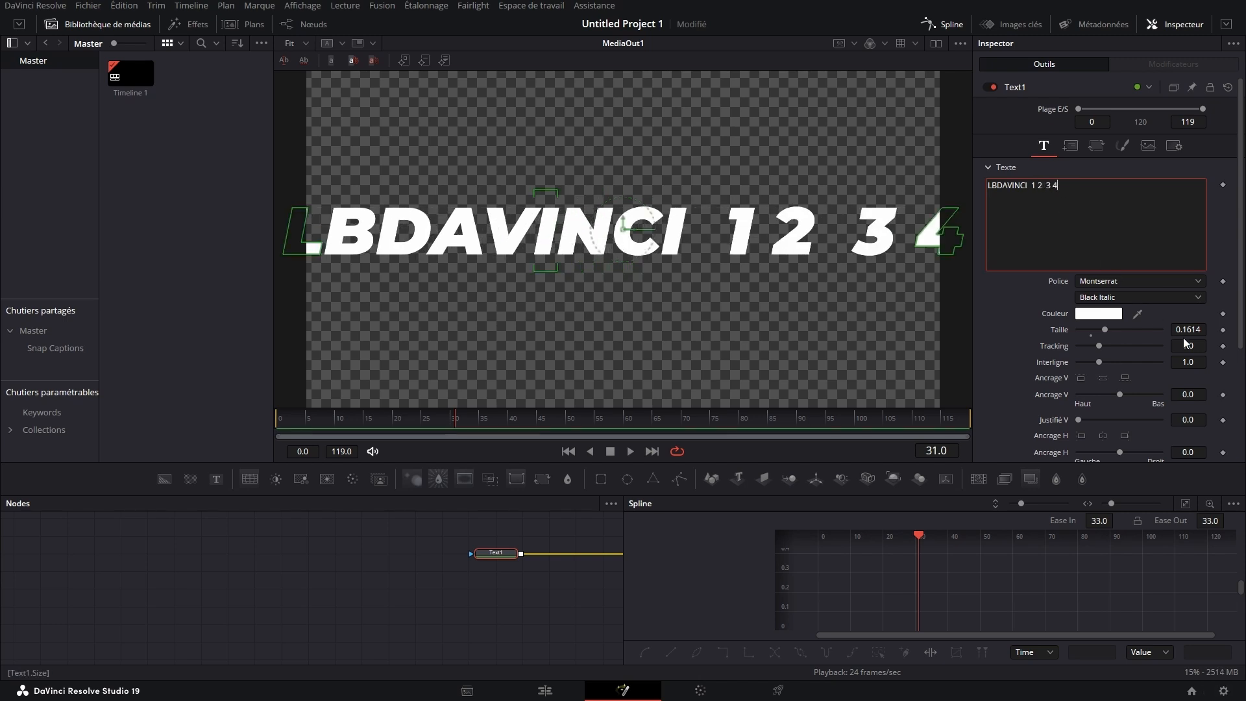
left_click_drag(1192, 330, 1164, 330)
Add a new Follower modifier to the LBDAVINCI 1 2 3 4 text and open its settings
right_click(1066, 197)
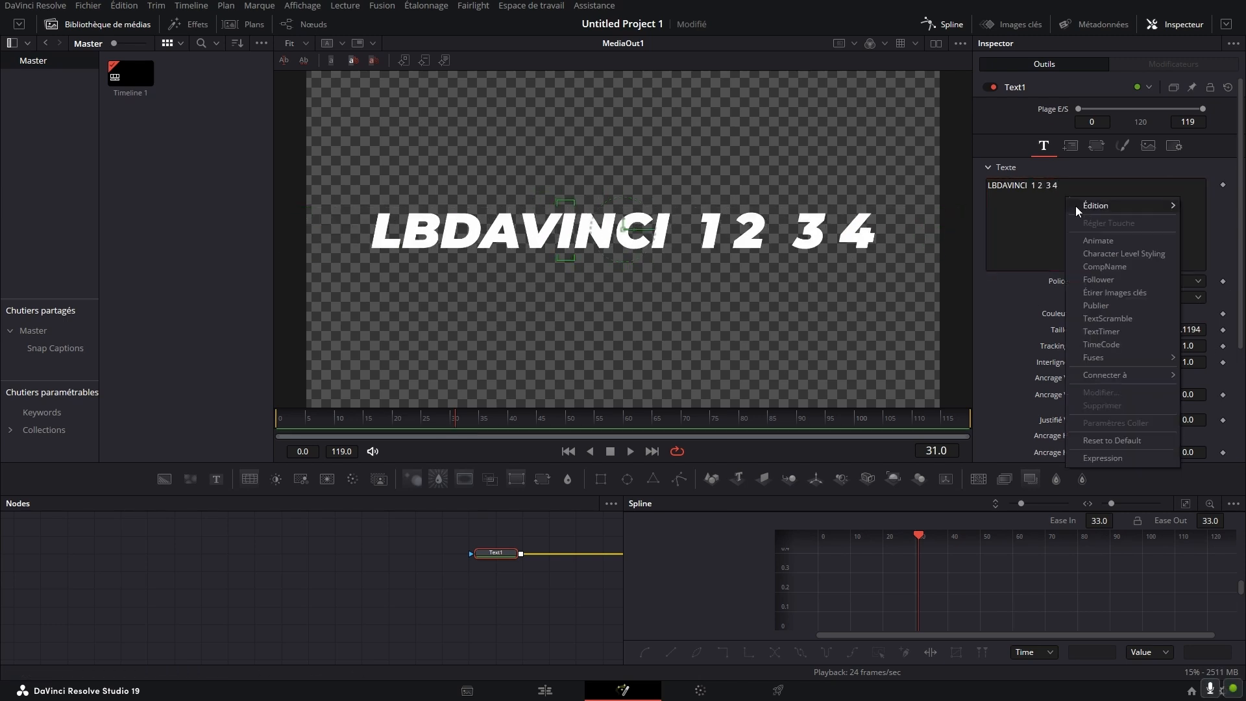
left_click(1093, 280)
left_click(1169, 63)
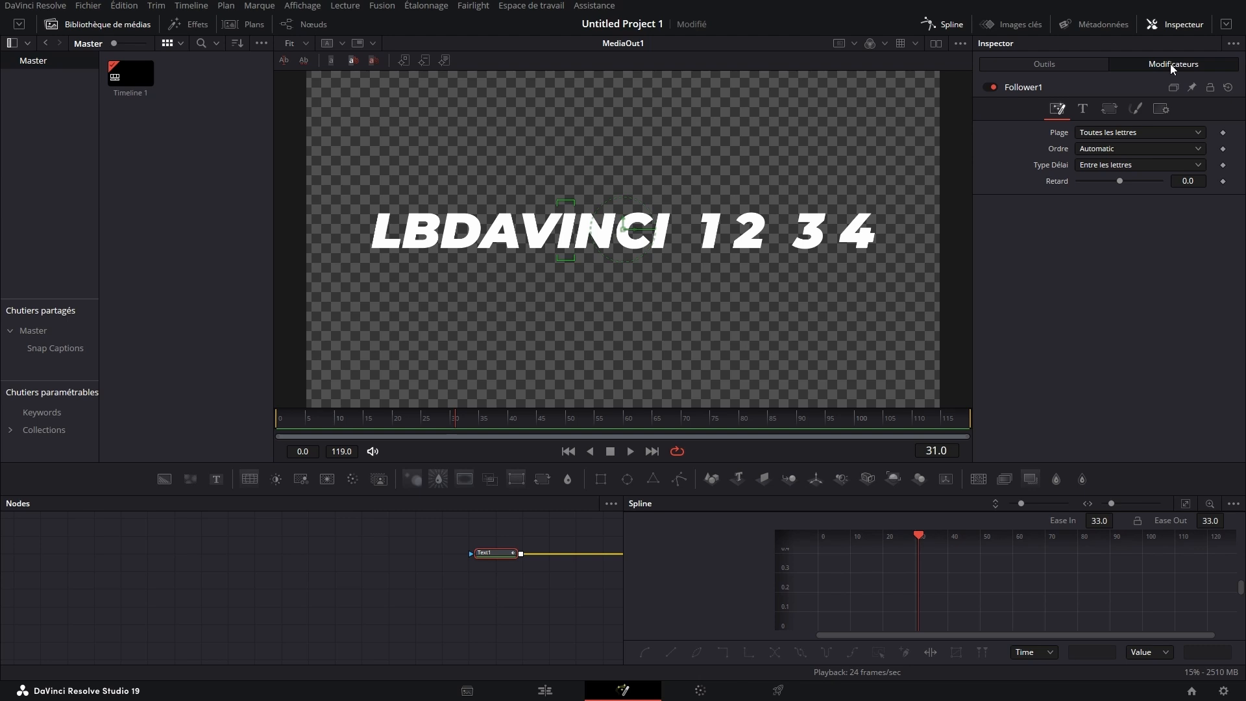
Return to frame 0 and switch the Follower's transform unit to words (Mots)
left_click(1135, 108)
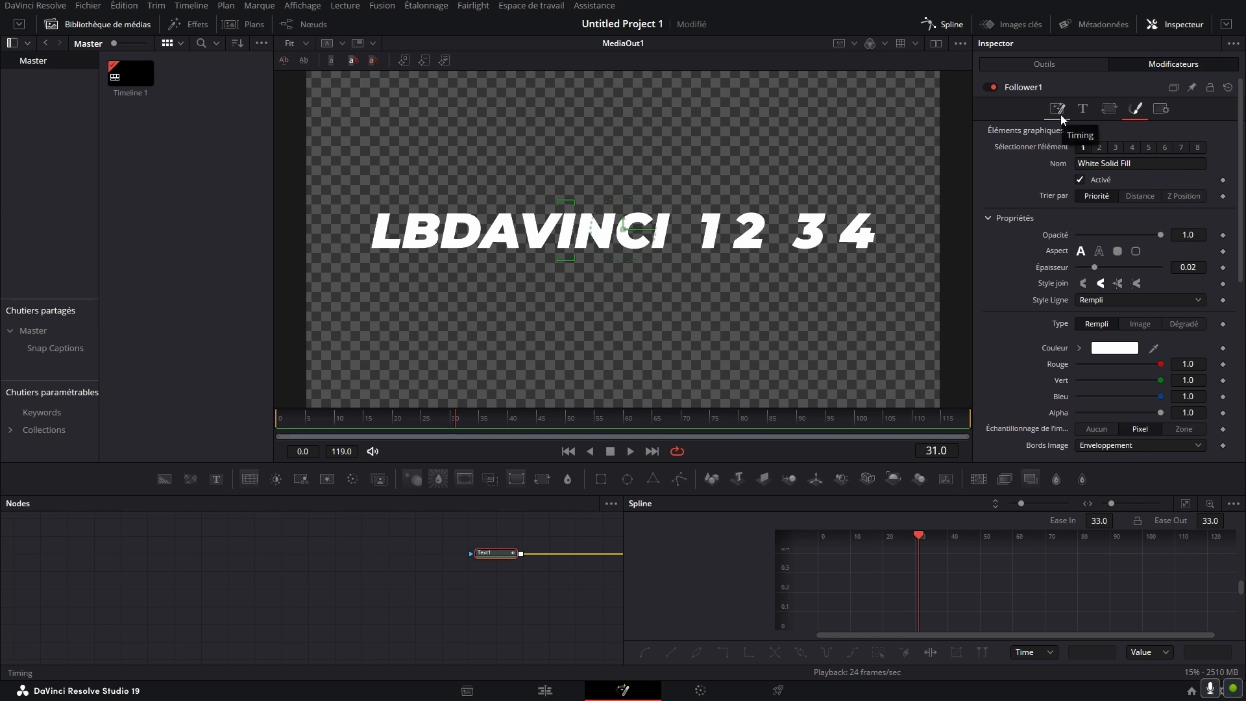
left_click_drag(426, 420, 216, 460)
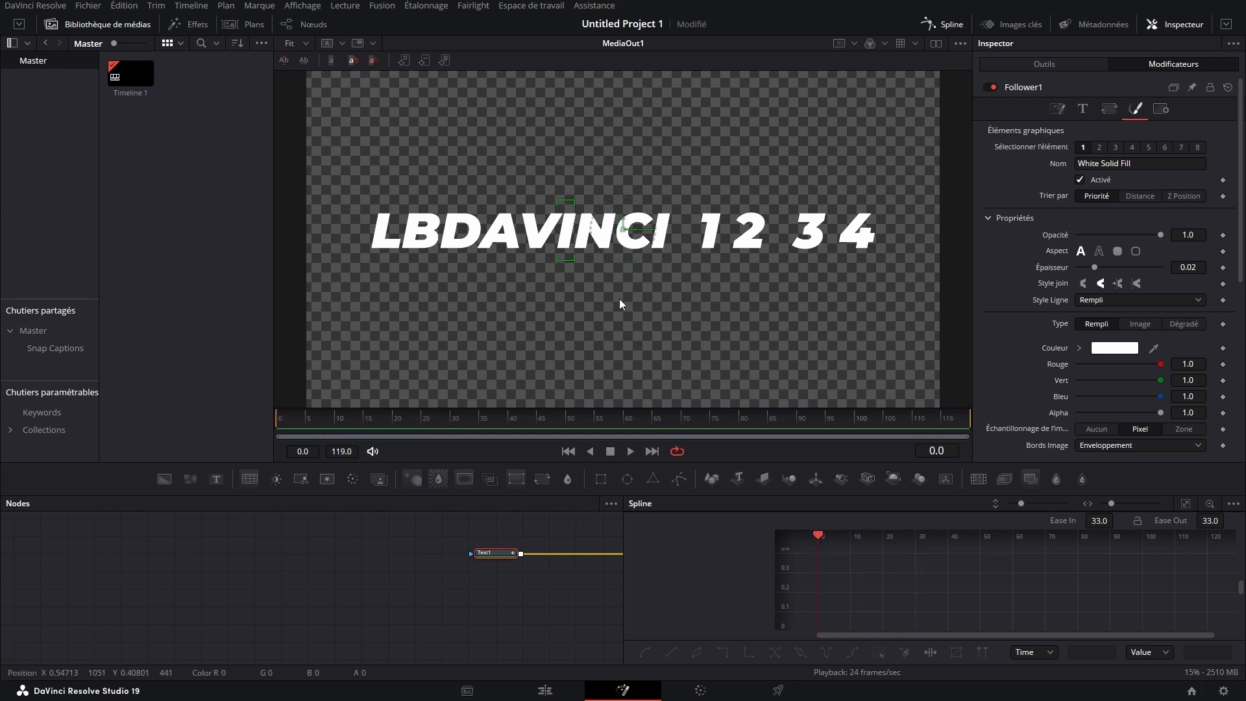
left_click(1109, 109)
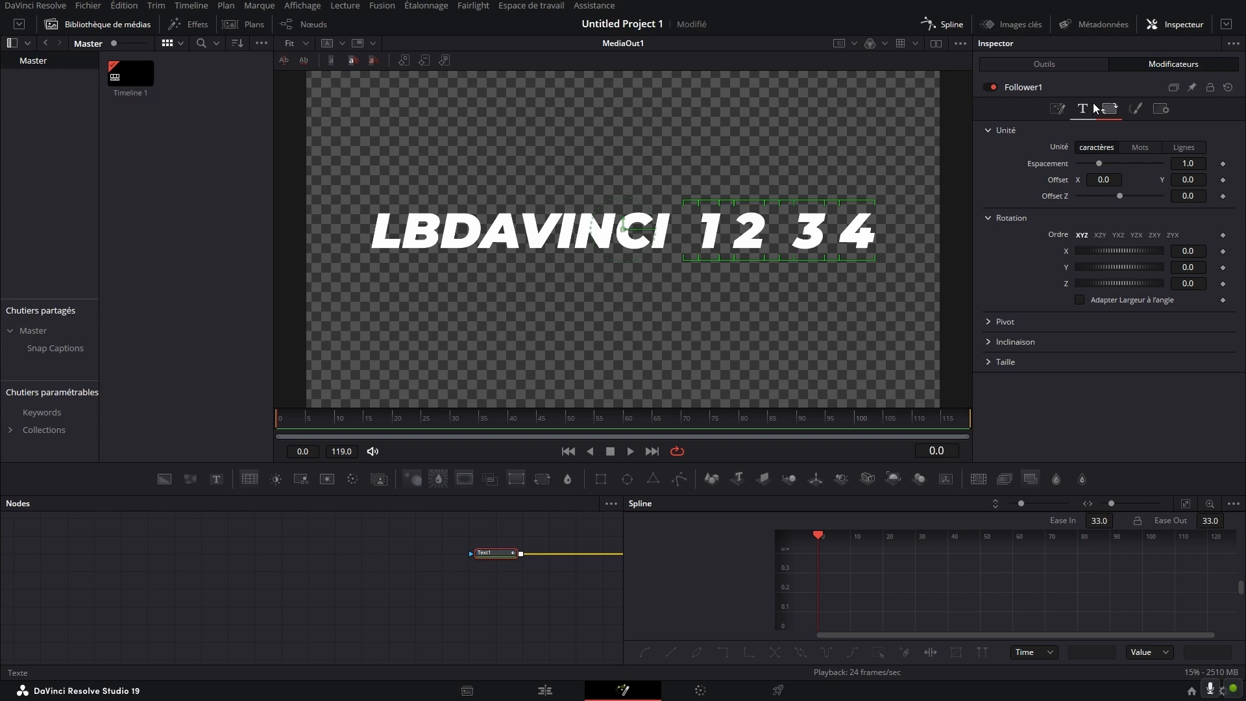
left_click(1132, 148)
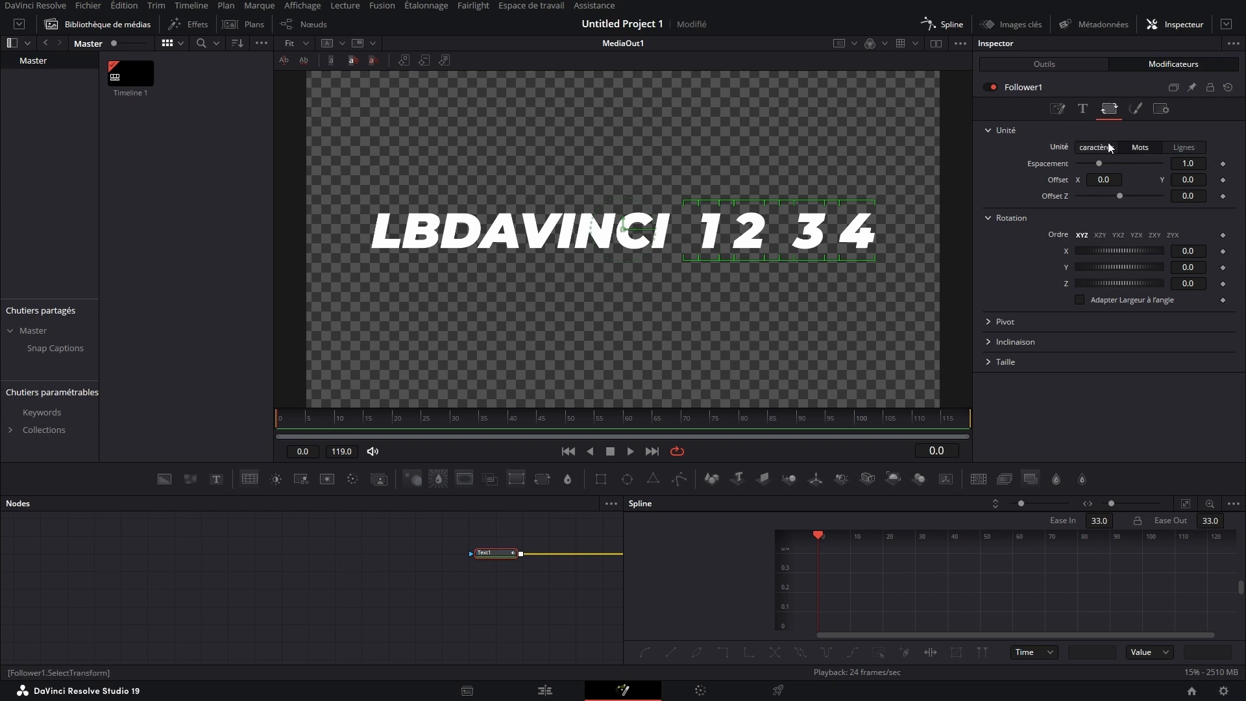
left_click_drag(335, 182, 652, 268)
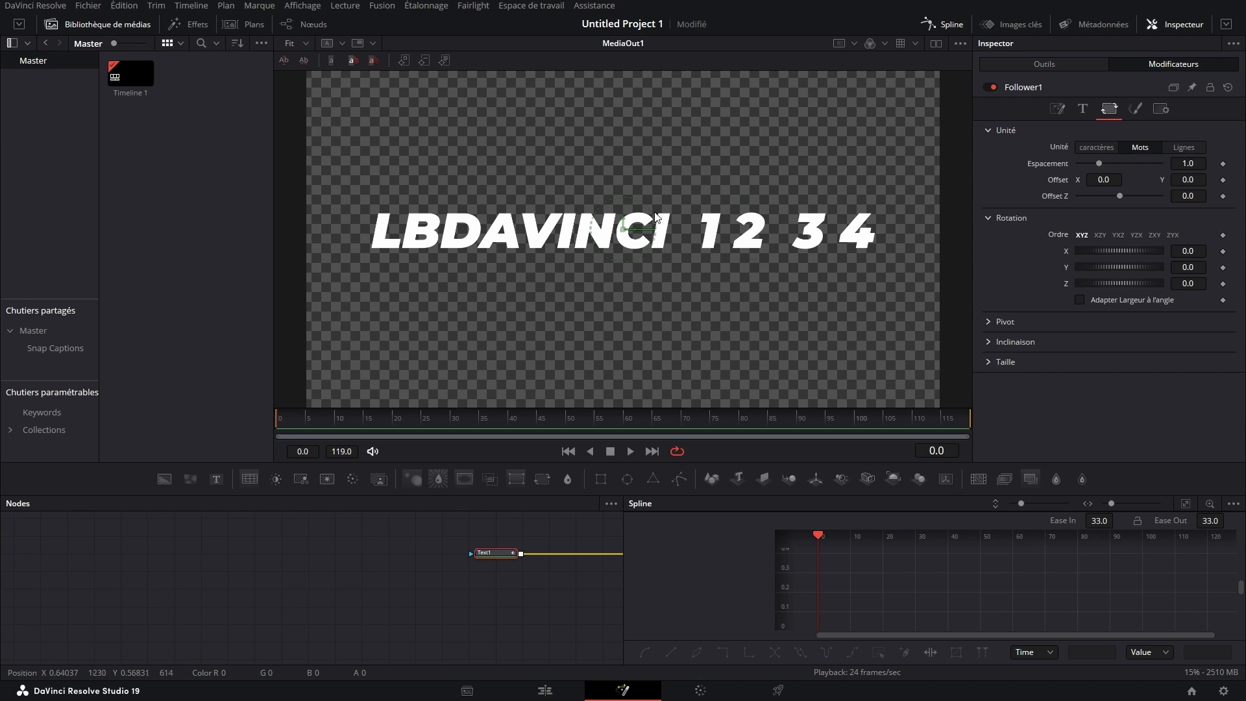
Keyframe the Follower's word size X and Y from 0 at frame 0 to 1.0 at frame 25
left_click(989, 362)
left_click(1222, 379)
left_click(1223, 395)
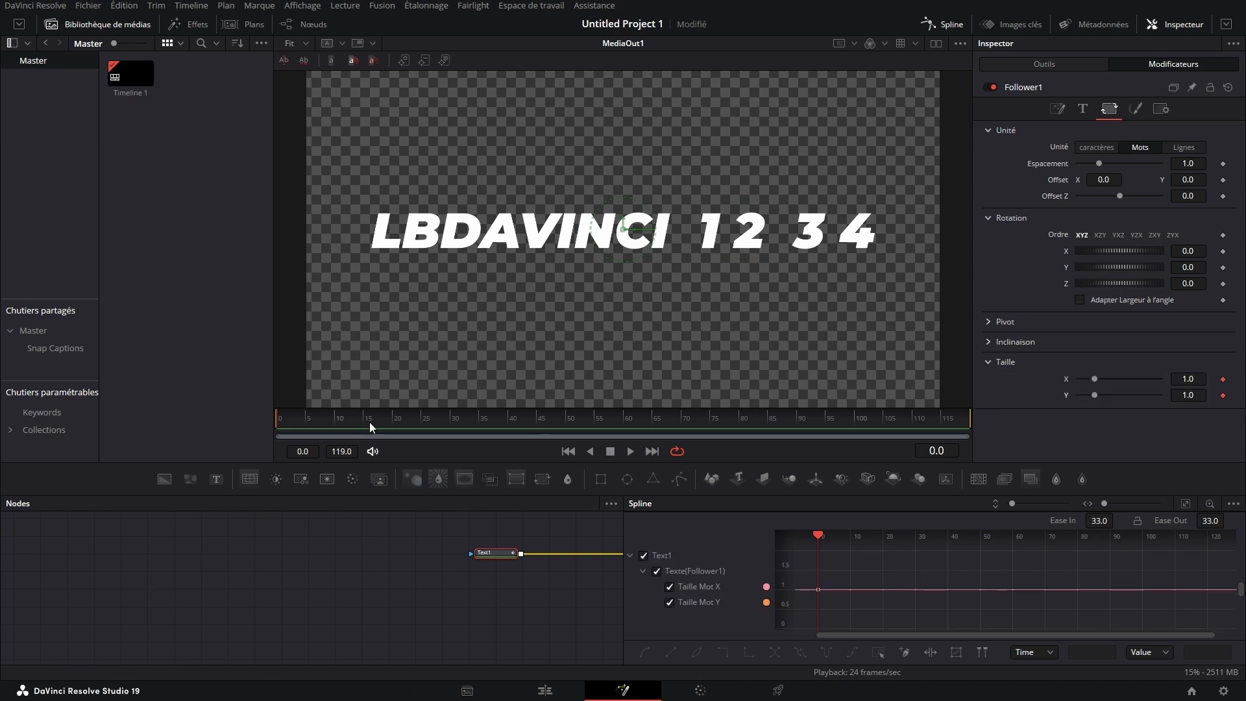
left_click(419, 423)
left_click(1223, 379)
left_click(1223, 395)
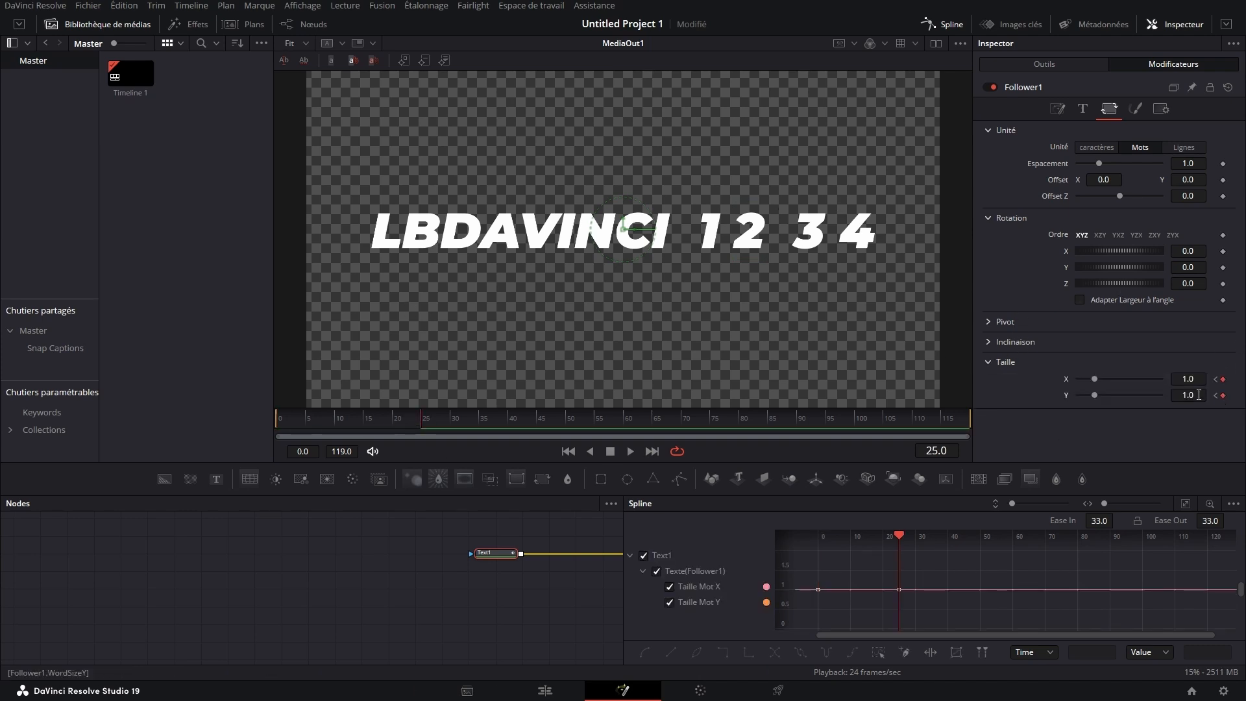
left_click(1216, 379)
mouse_move(1094, 379)
left_mouse_down()
mouse_move(1078, 379)
mouse_move(1078, 395)
left_mouse_up()
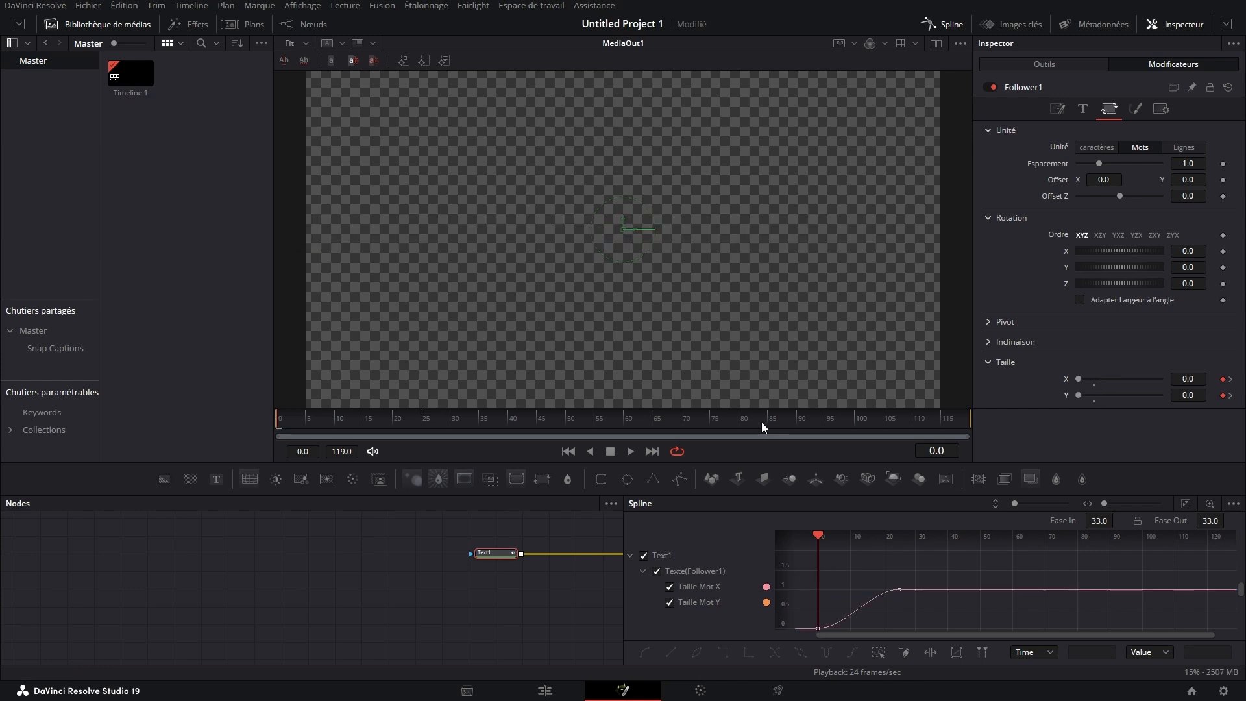
Play and scrub through the word size animation, and save the project
key("space")
key("space")
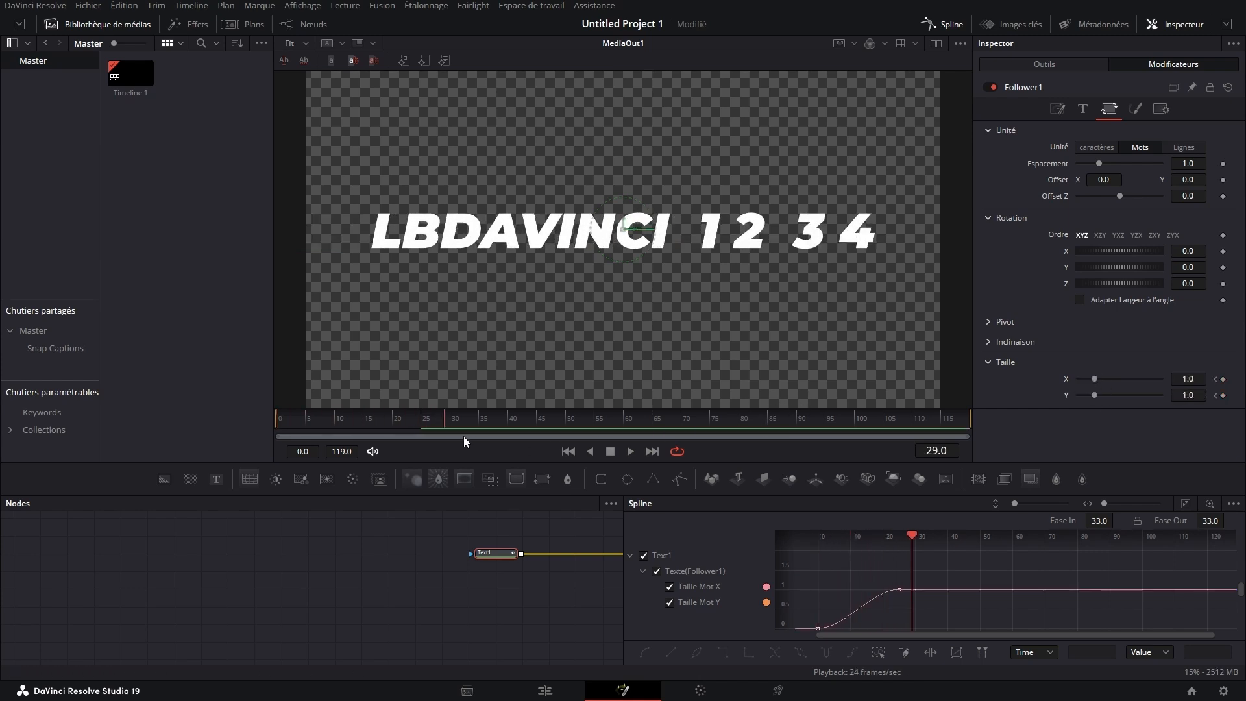
left_click(397, 431)
left_click_drag(397, 434, 483, 441)
key("ctrl+s")
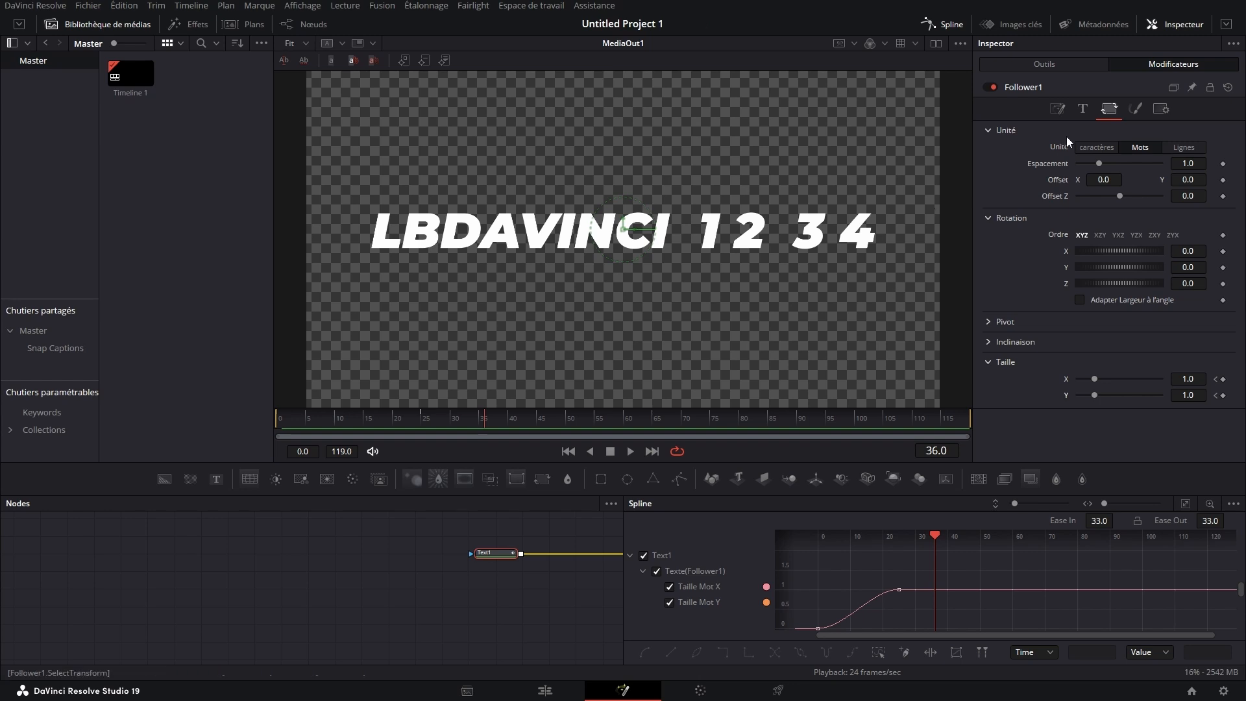
Set the Follower's delay between letters to 2.0 and play the animation
left_click(1057, 109)
left_click(1190, 181)
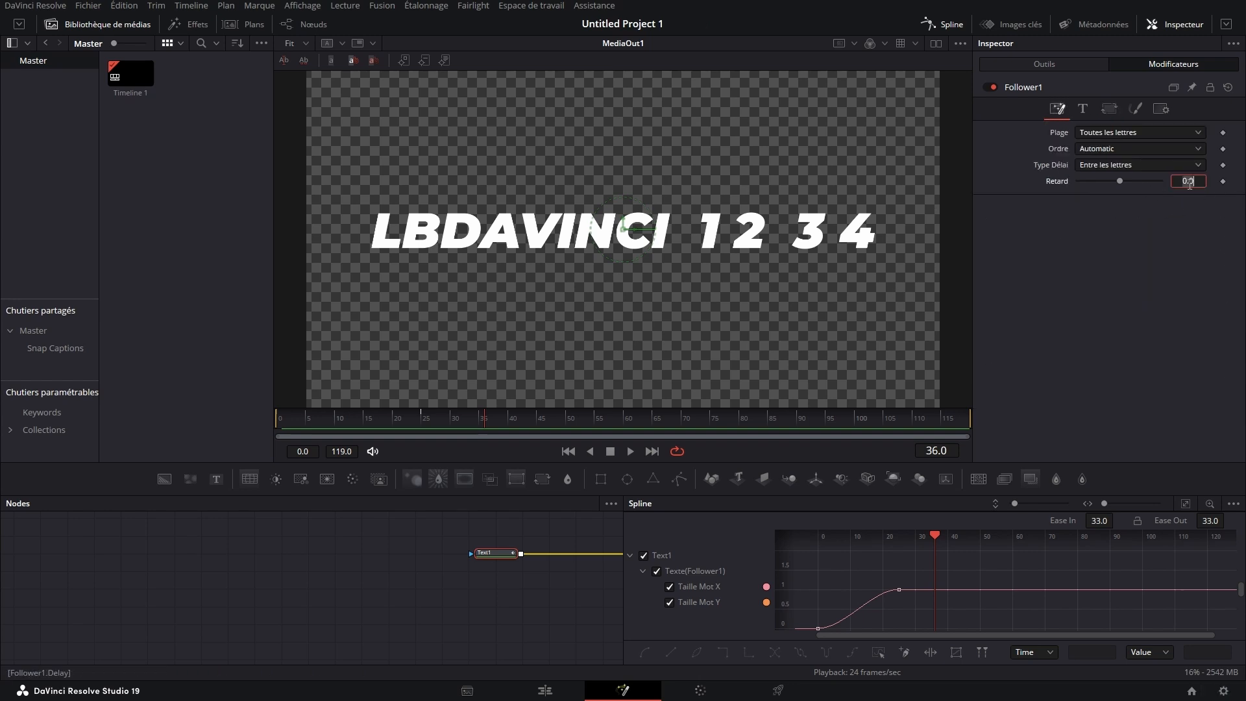
type("2")
key("Return")
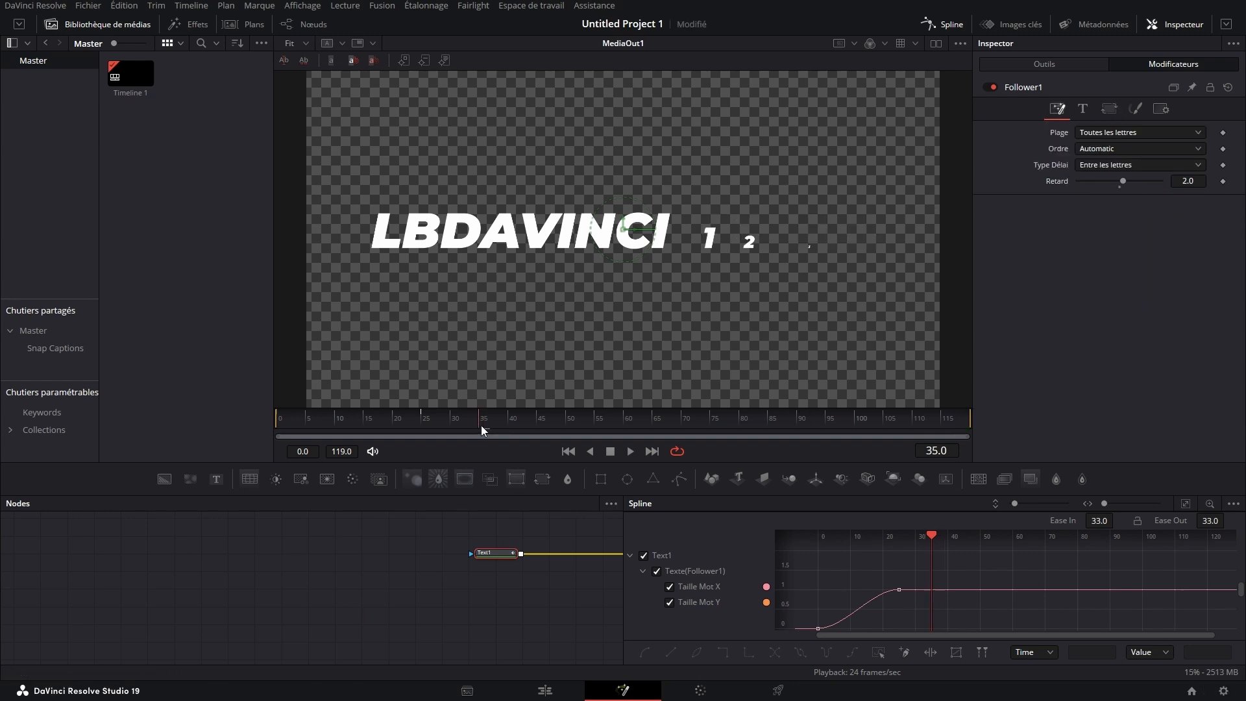
key("space")
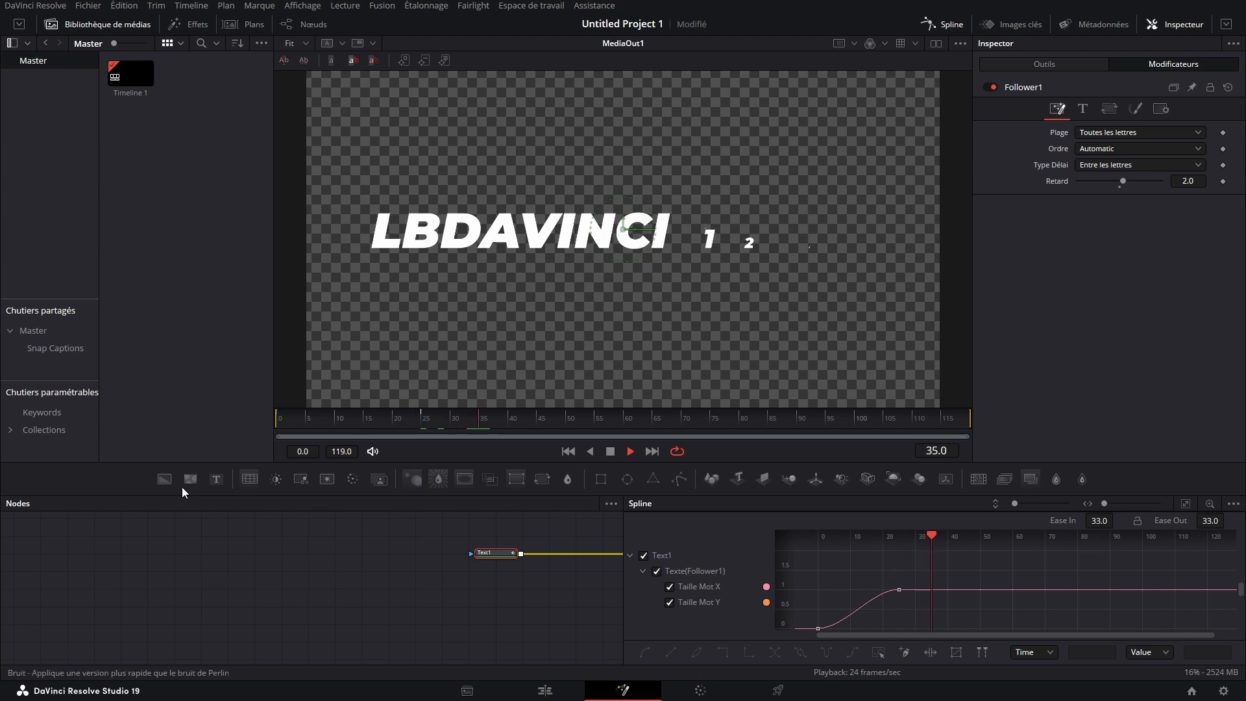
key("space")
Fit the word size curves in the spline editor, apply Out Back Cubic easing to all points, and play the animation
left_click(1185, 502)
key("ctrl+a")
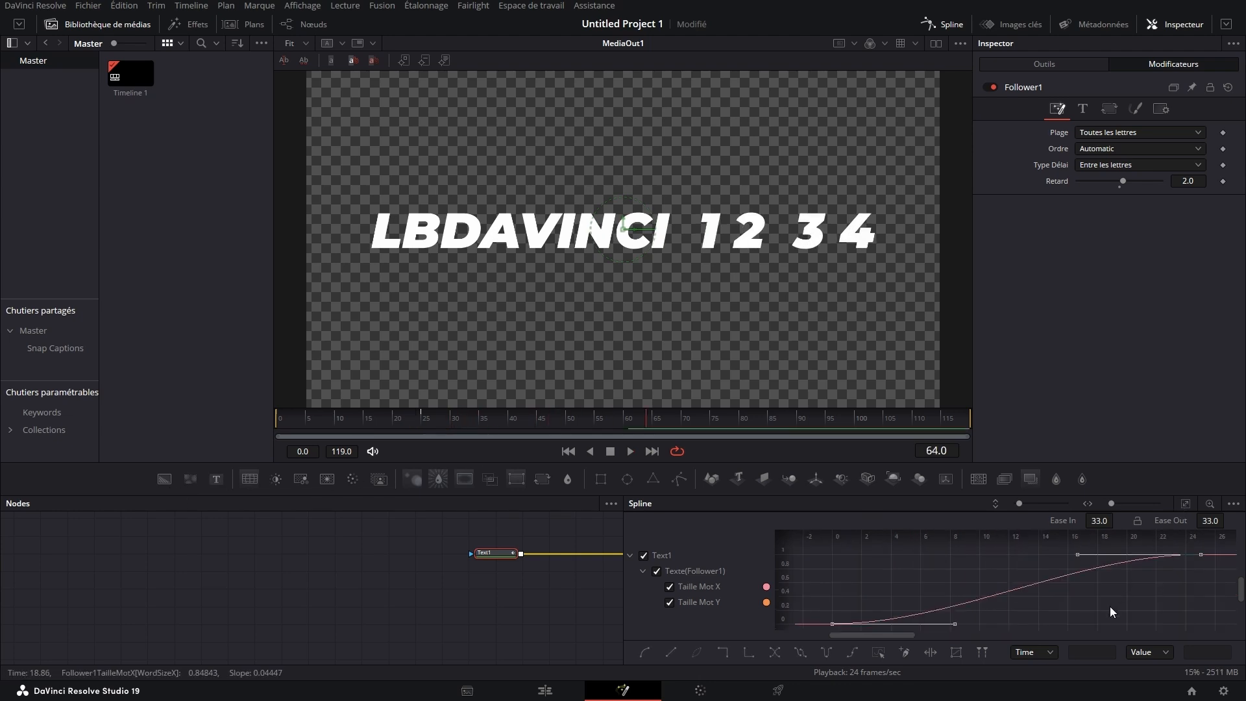
right_click(1109, 607)
mouse_move(1133, 378)
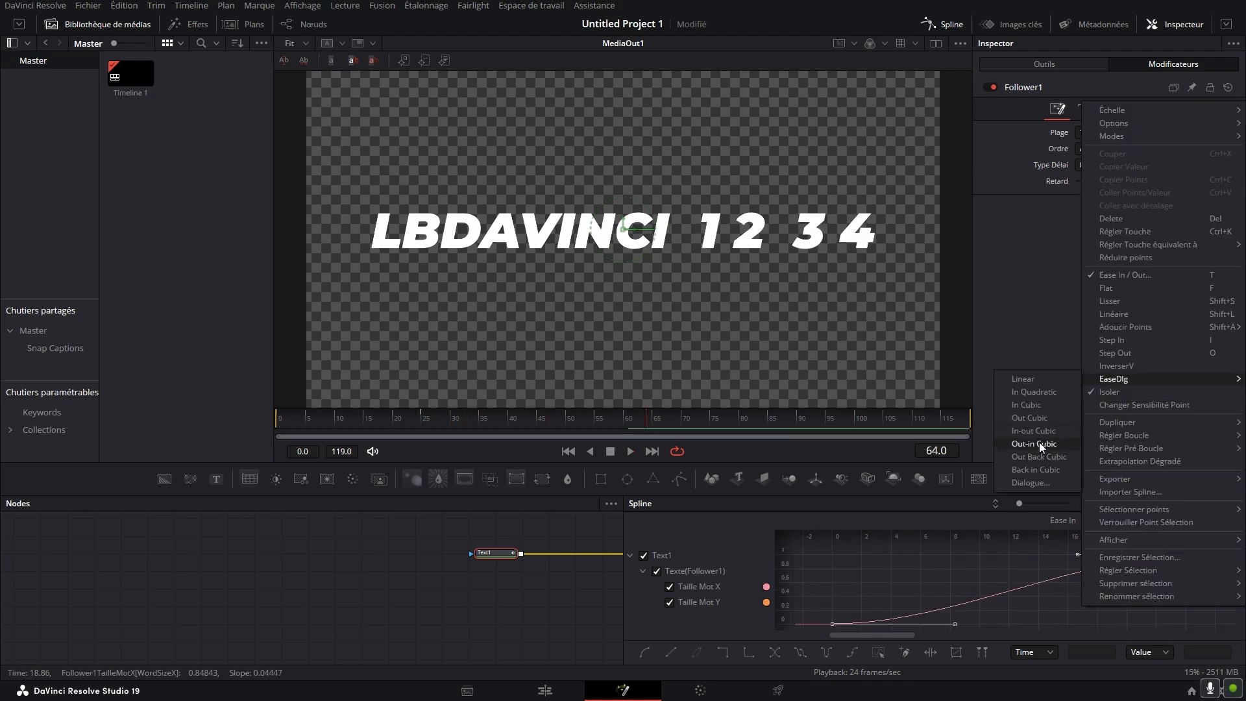
left_click(1039, 441)
key("space")
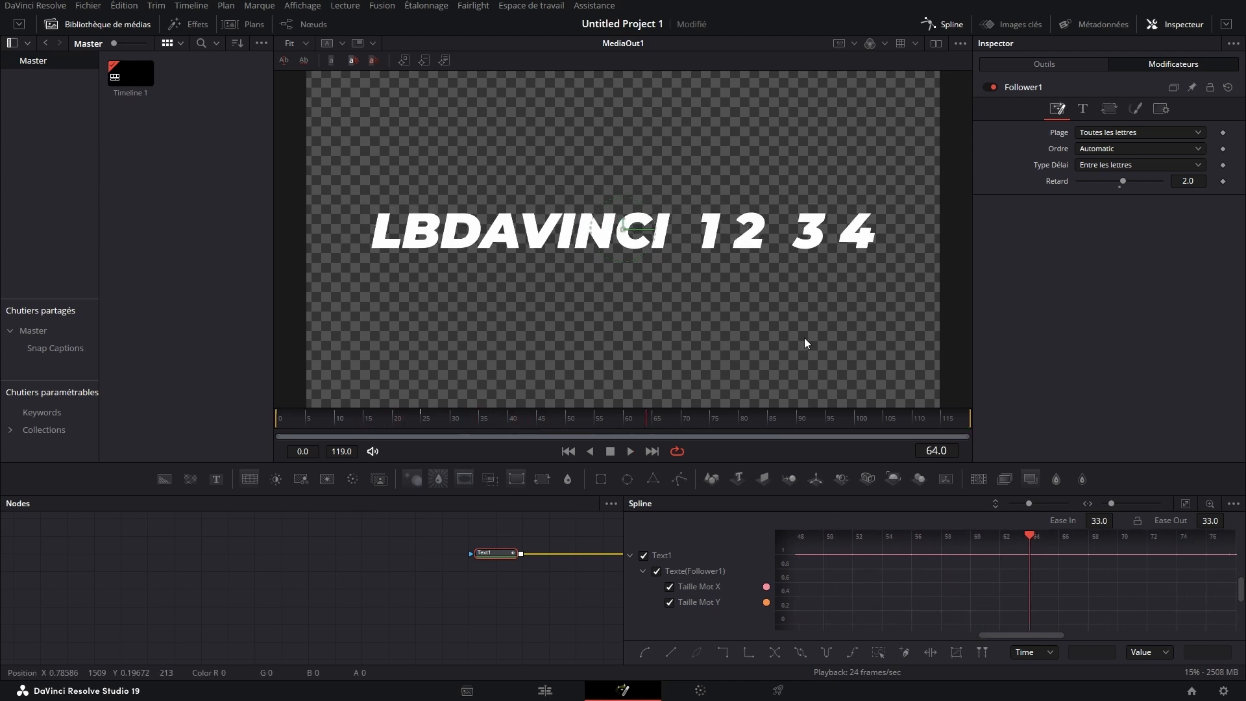
Look through the Follower's transform settings and its shading settings, including softness and position
left_click(1112, 111)
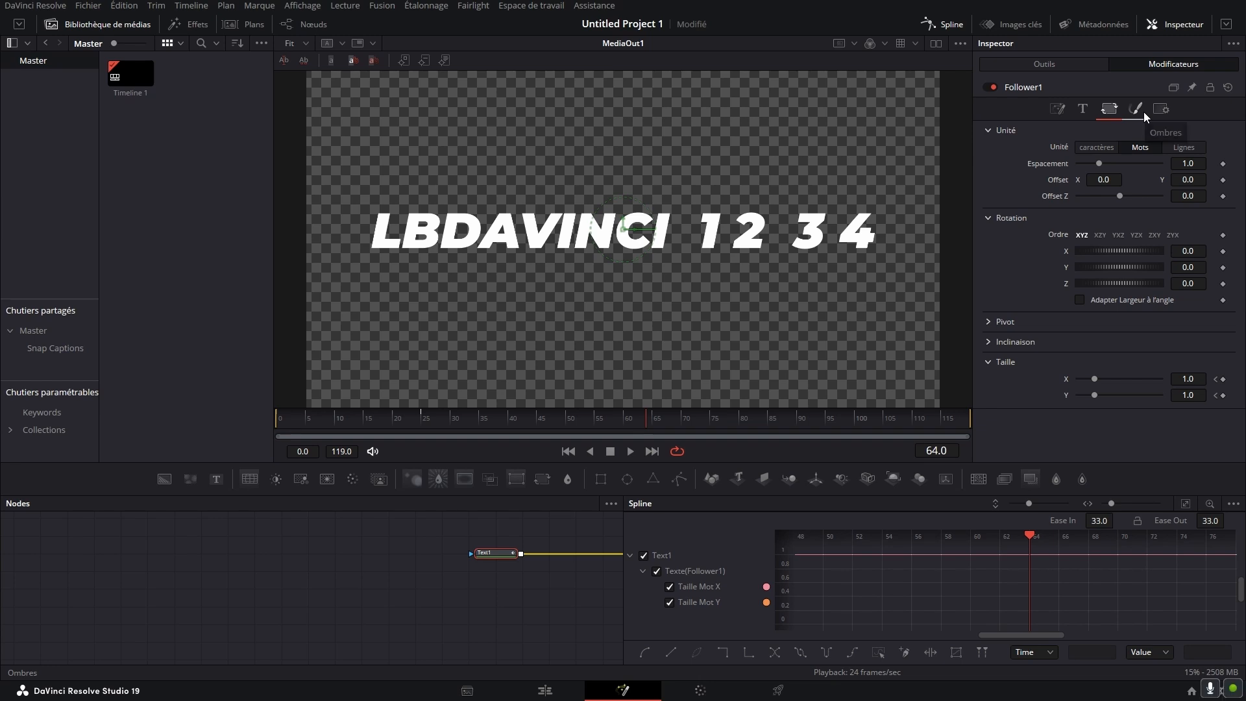
left_click(1144, 111)
scroll(1157, 226, "down", 5)
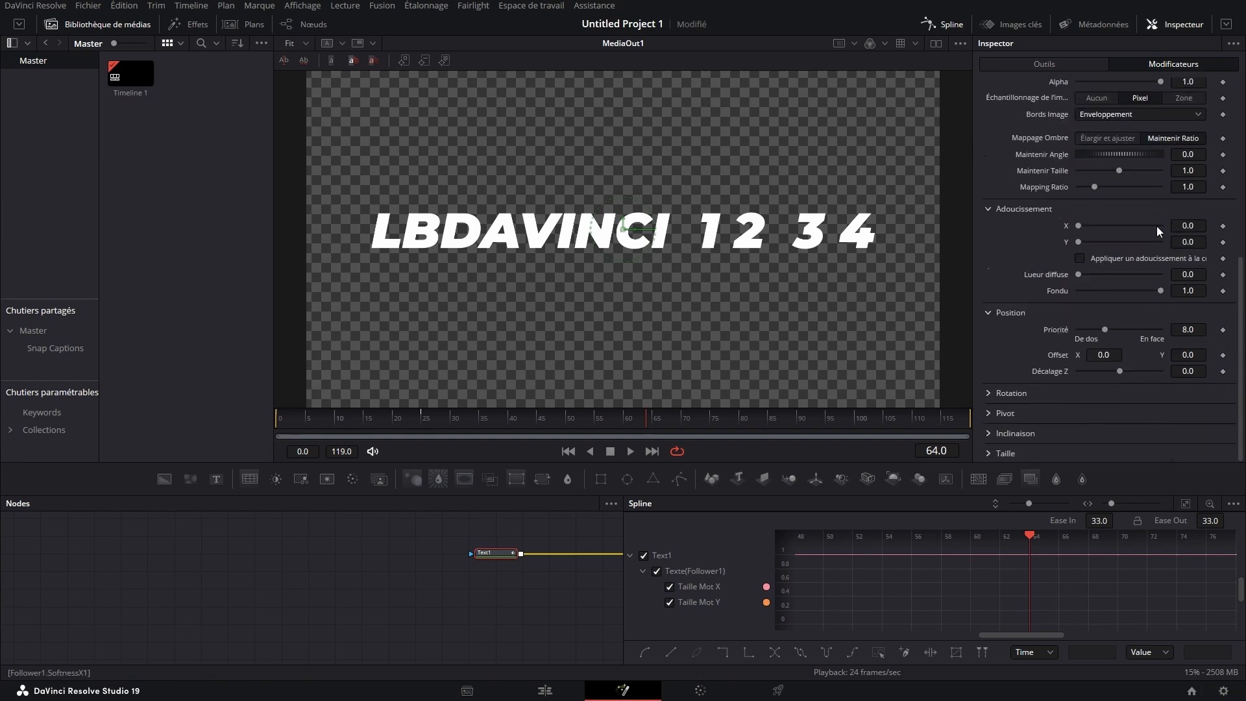
scroll(1100, 130, "up", 5)
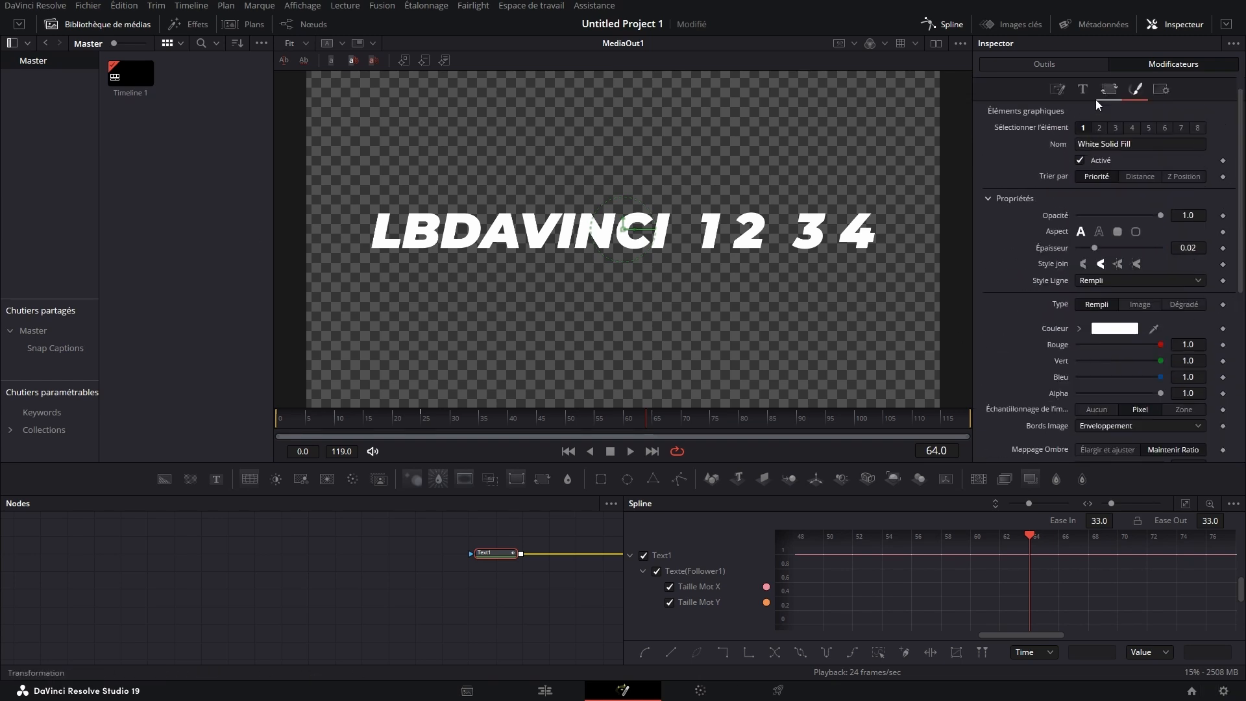
left_click(1108, 87)
scroll(1140, 194, "up", 1)
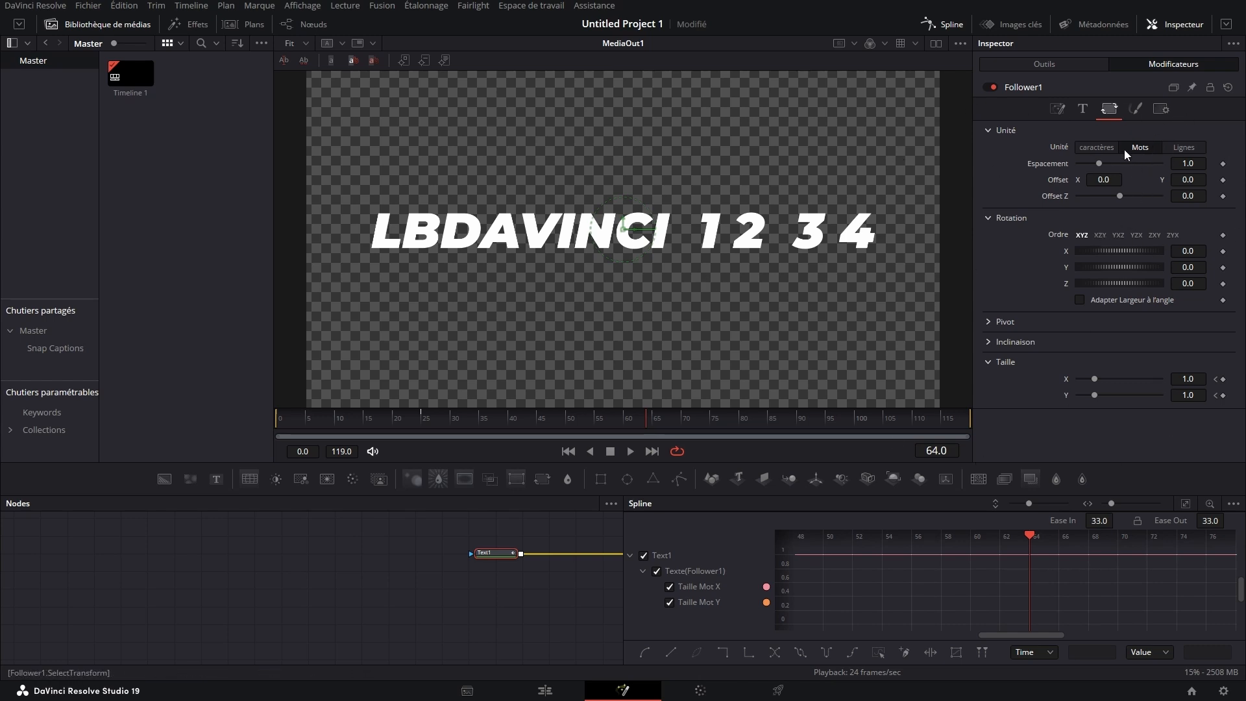
Keyframe the Follower's shading opacity to fade the letters in up to 1.0, and check the title at frame 55
left_click_drag(511, 425, 276, 429)
left_click(1135, 109)
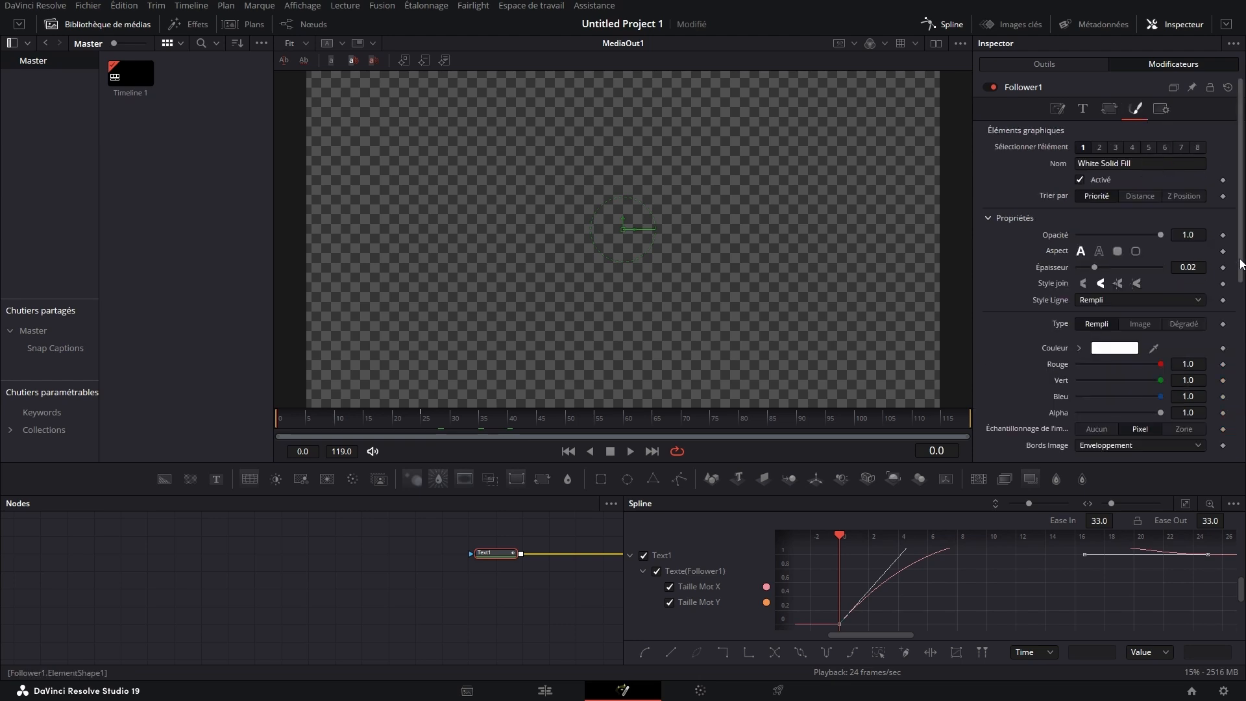
left_click_drag(409, 416, 493, 398)
left_click(602, 422)
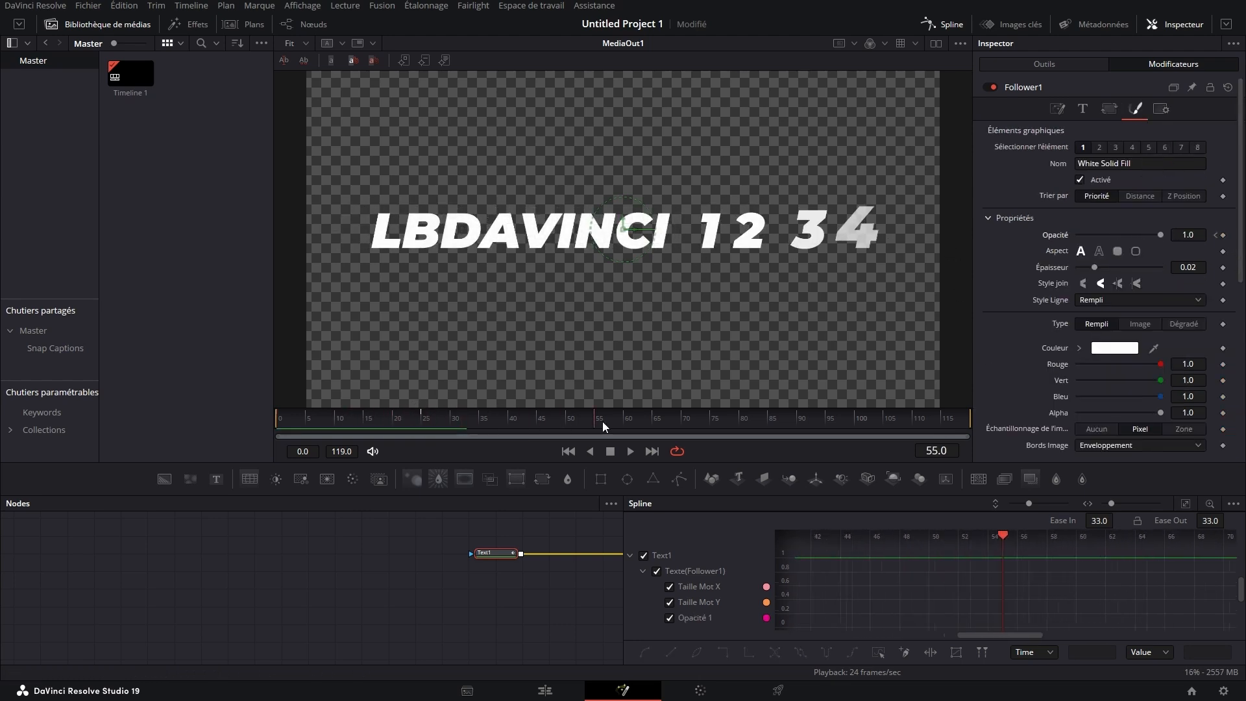
Return to frame 0, remove the opacity animation and set the opacity to 1.0
left_click_drag(602, 421, 275, 454)
double_click(1223, 235)
left_click_drag(1079, 235, 1168, 235)
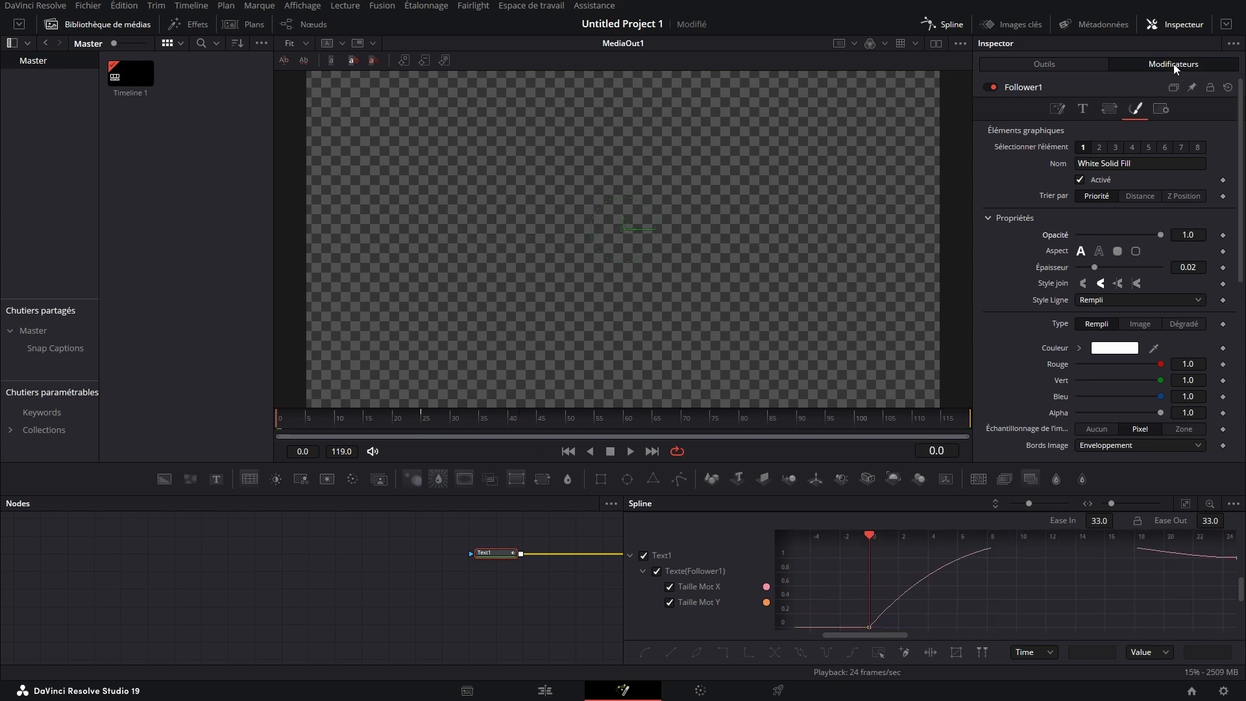
Replace the title's Follower with a new one and set its order to the manual curve (Courbe manuelle)
left_click(1080, 65)
right_click(1052, 243)
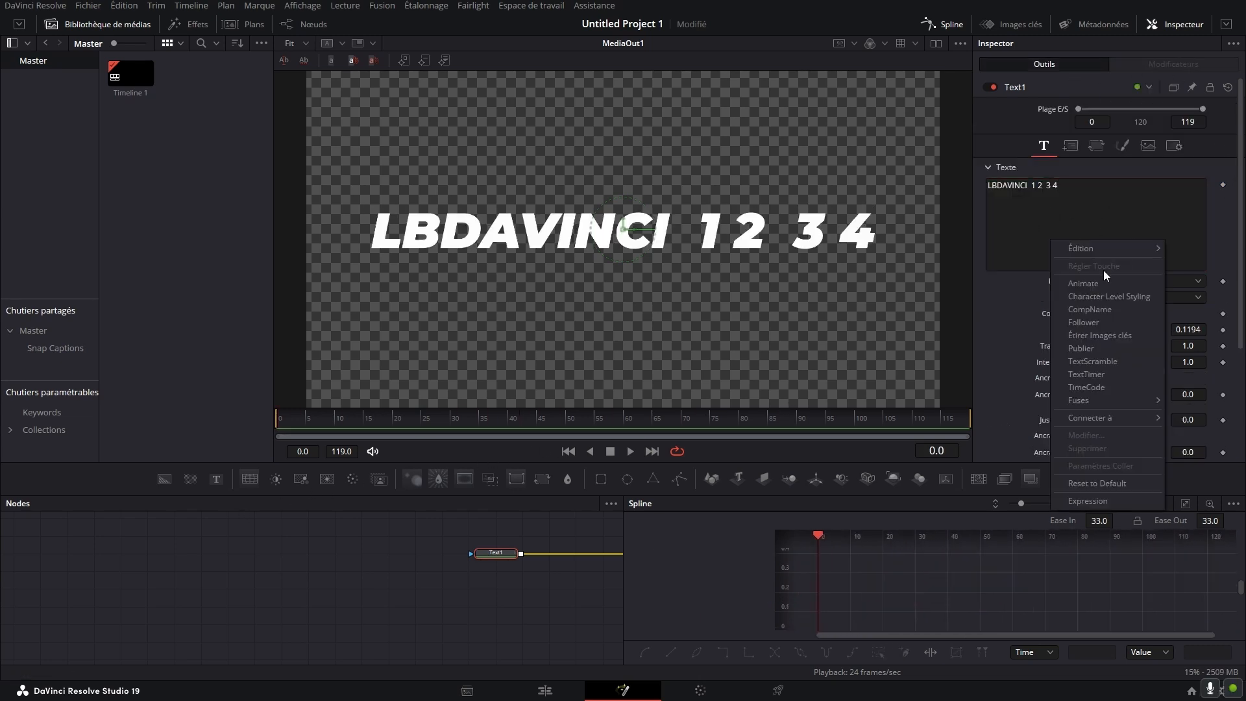
left_click(1080, 321)
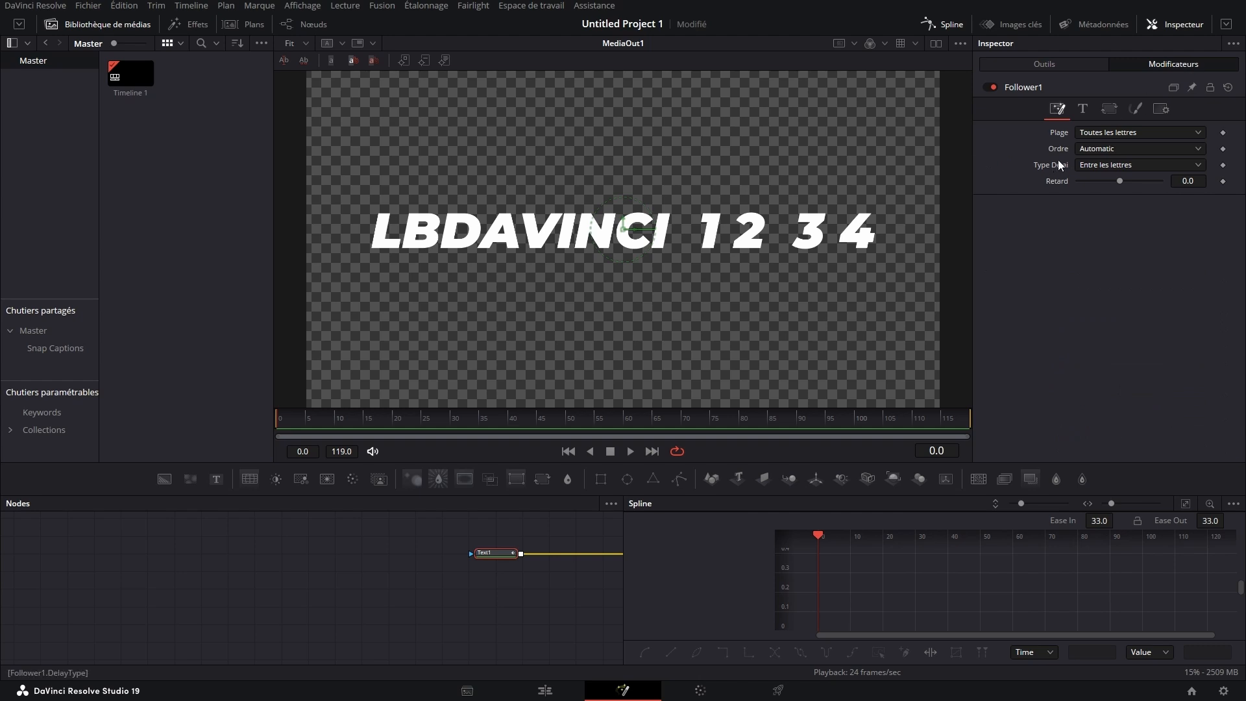
left_click(1075, 148)
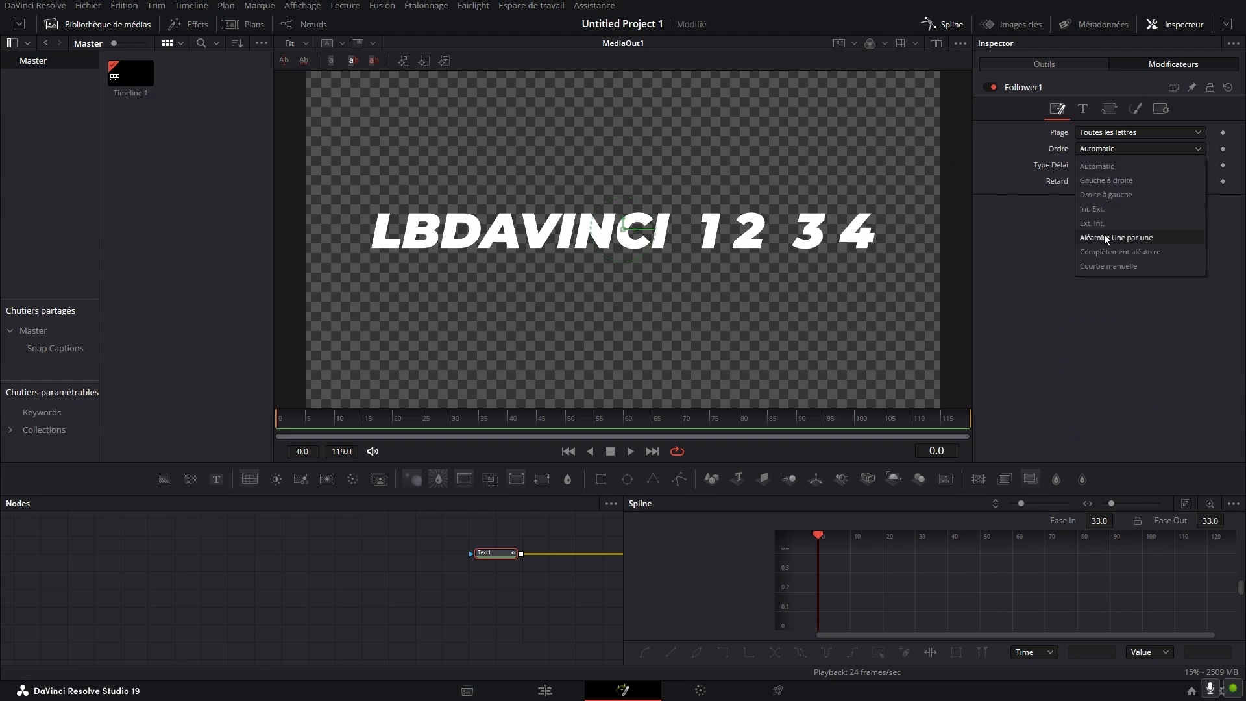
left_click(1104, 235)
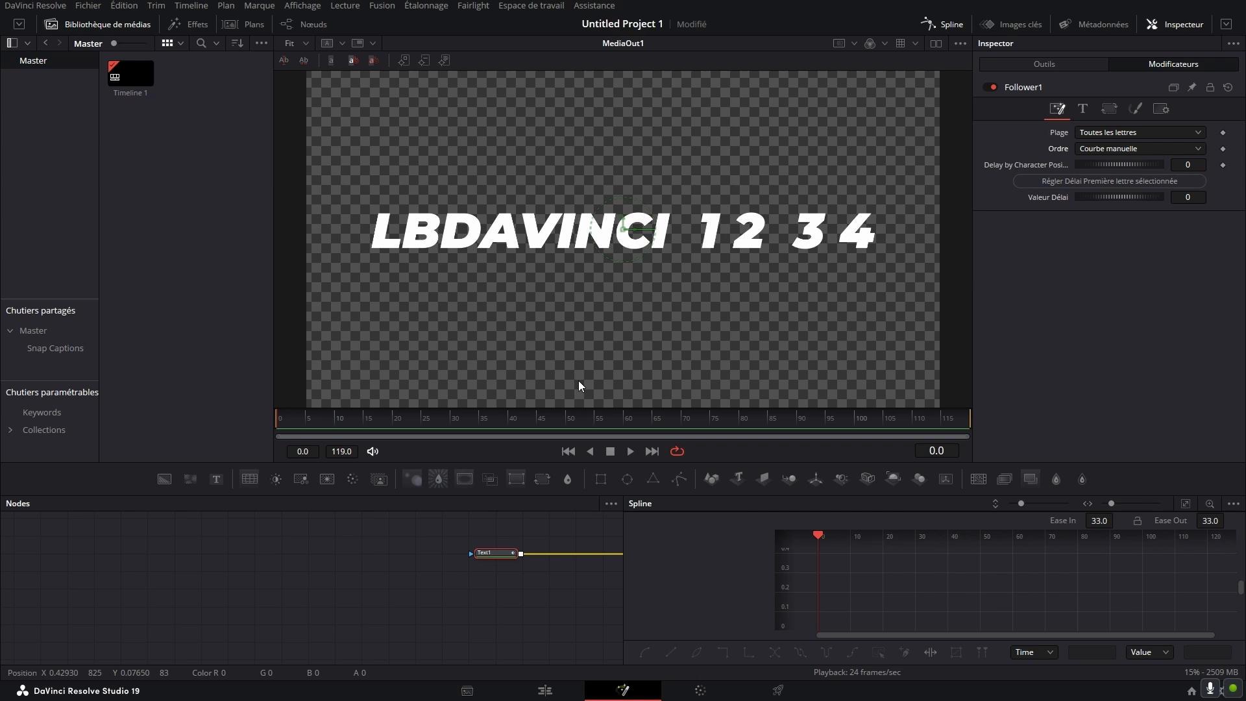
Select the LBDAVINCI letters in the viewer and add a Delay by Character Position keyframe at frame 0
mouse_move(336, 148)
left_mouse_down()
mouse_move(450, 226)
mouse_move(338, 153)
left_mouse_up()
left_click_drag(336, 104, 453, 169)
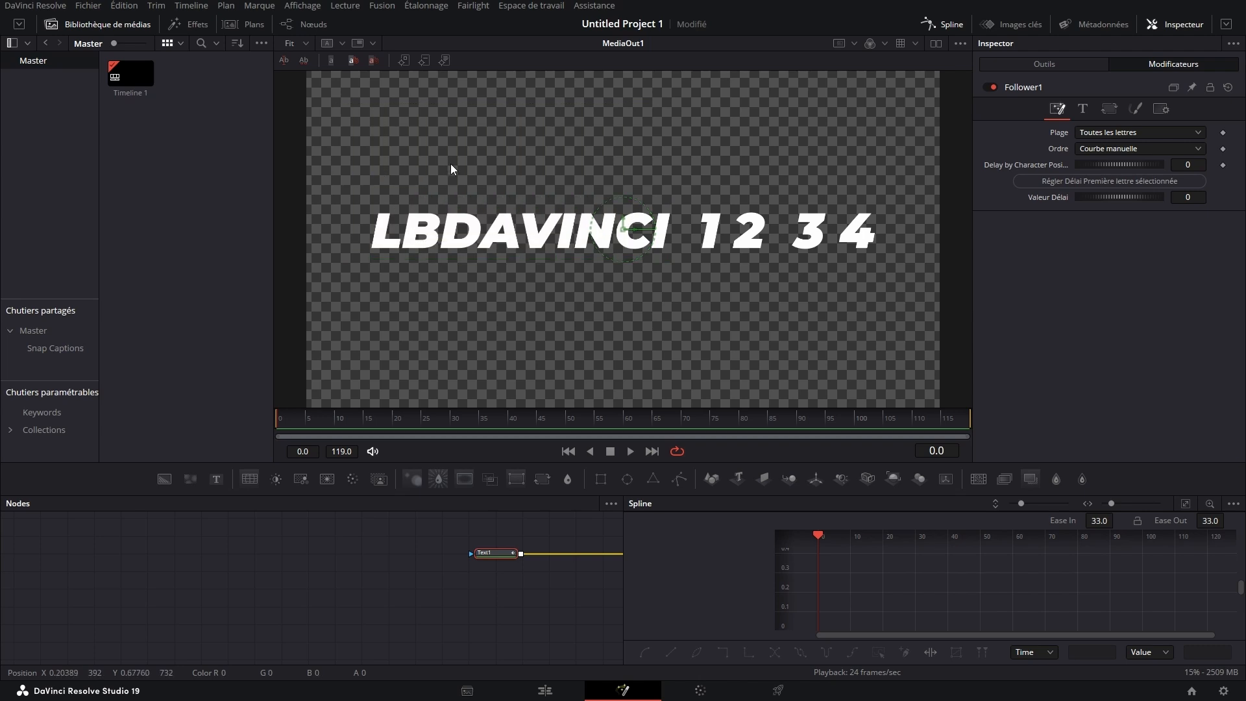
left_click_drag(330, 143, 497, 256)
left_click(566, 152)
left_click_drag(339, 151, 441, 343)
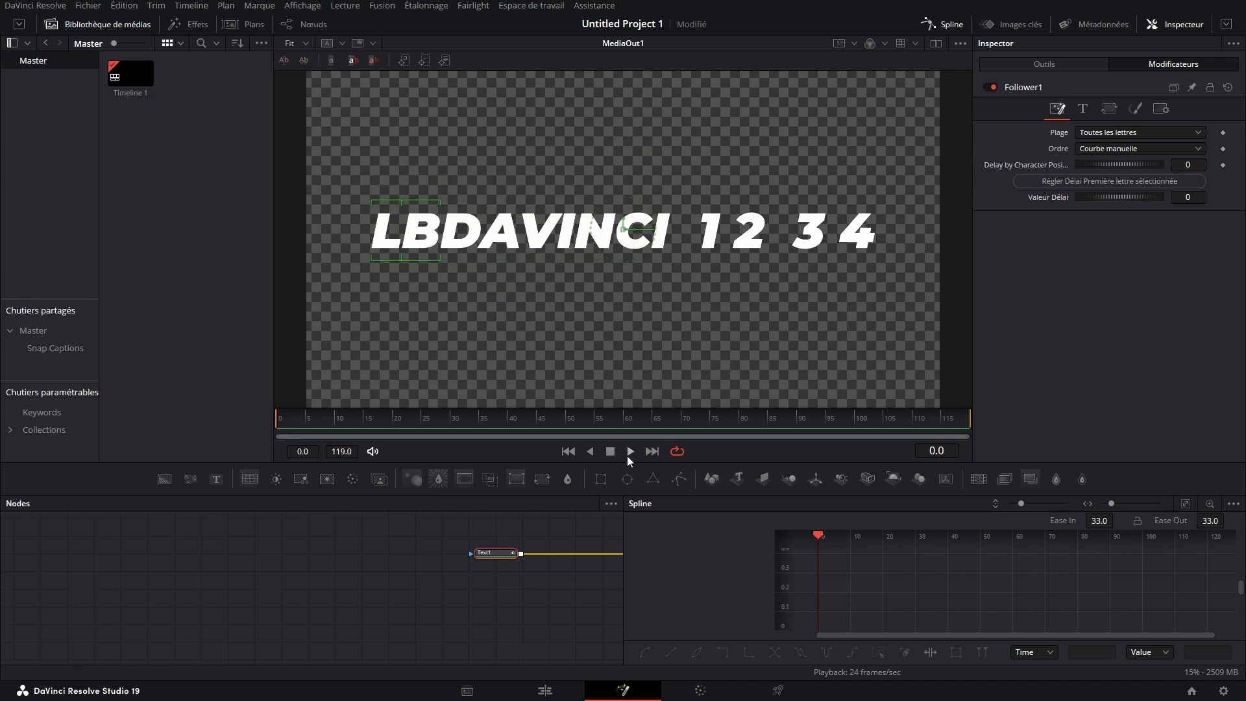
left_click_drag(298, 113, 657, 327)
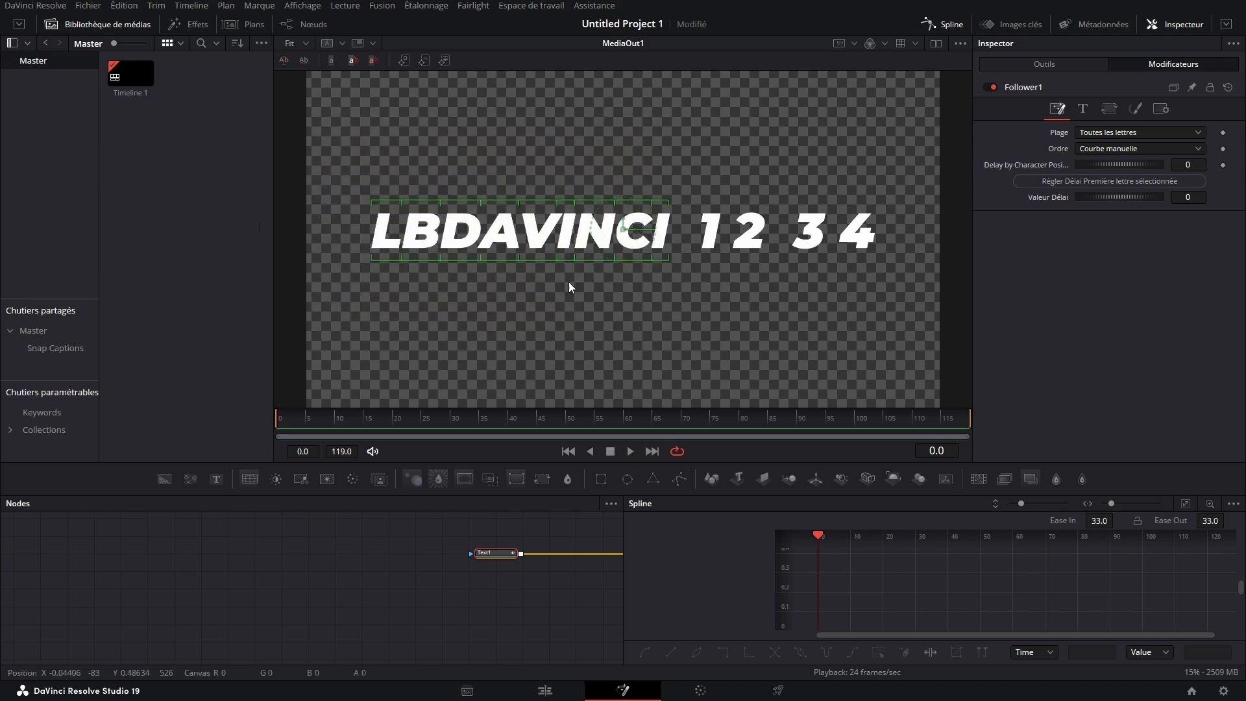
left_click(1222, 164)
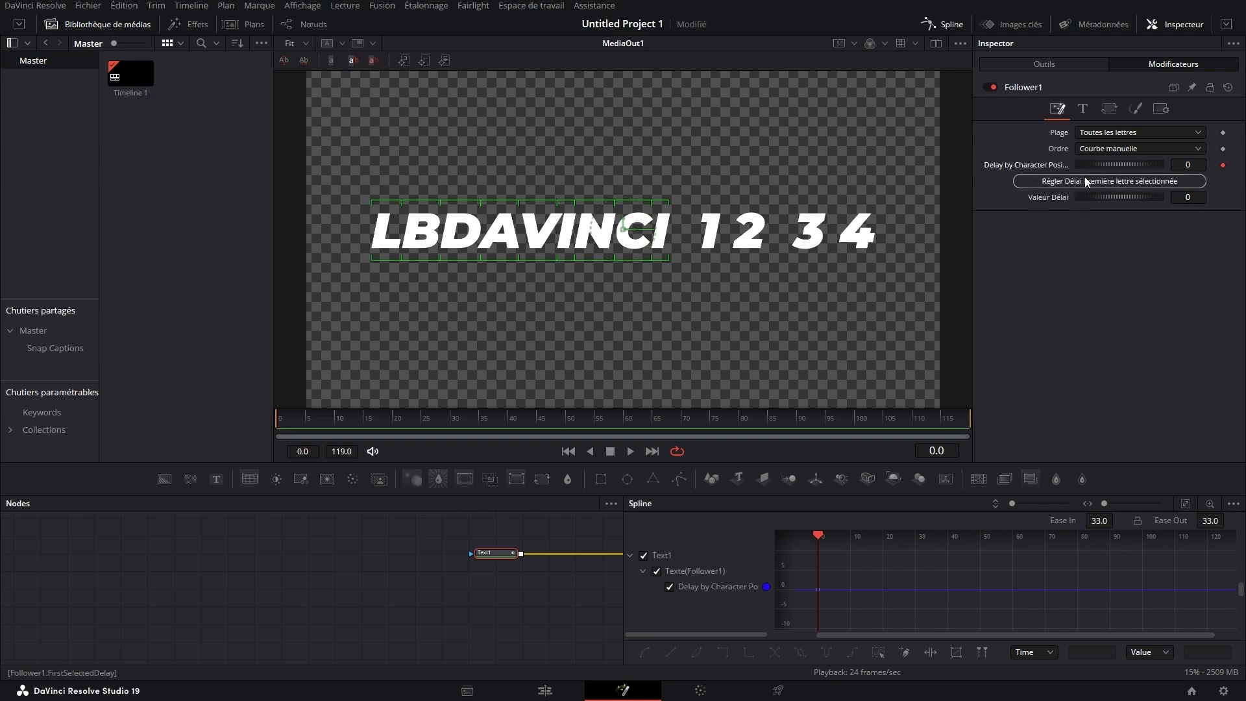
Select only the digit 1 in the title, apply a delay value of 5 to it, and save the project
left_click(710, 314)
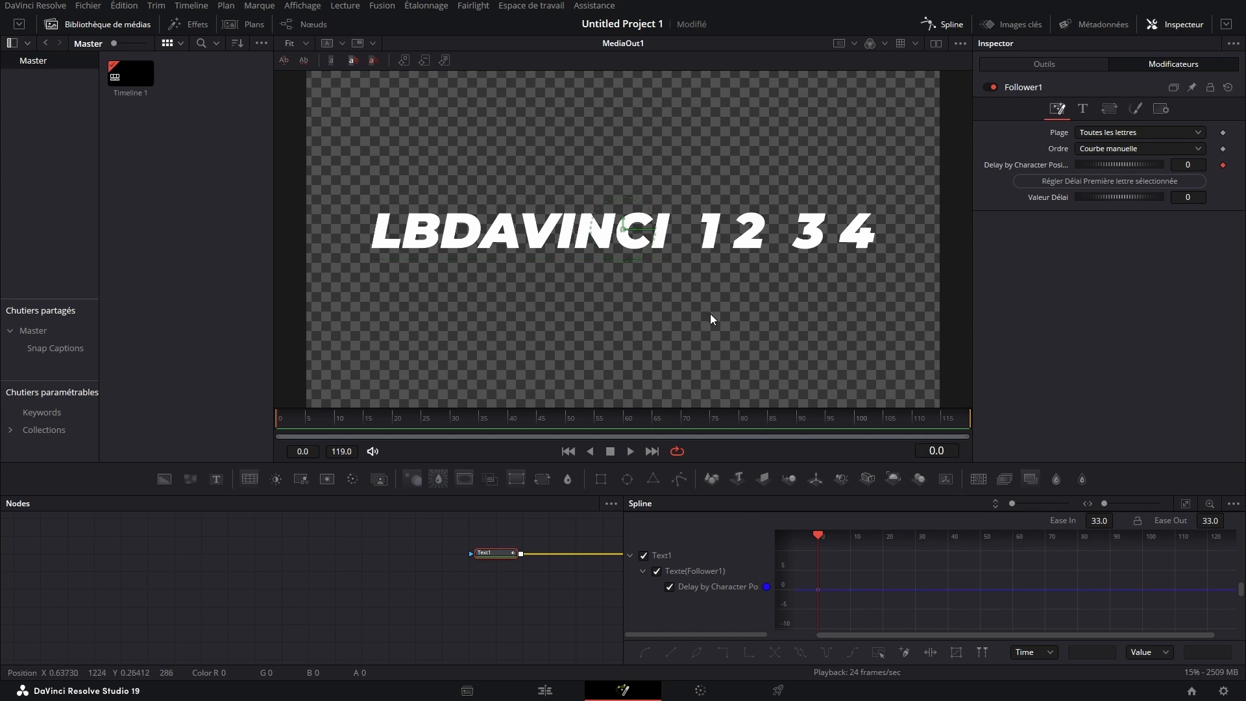
left_click_drag(708, 305, 699, 216)
left_click(1197, 200)
type("5")
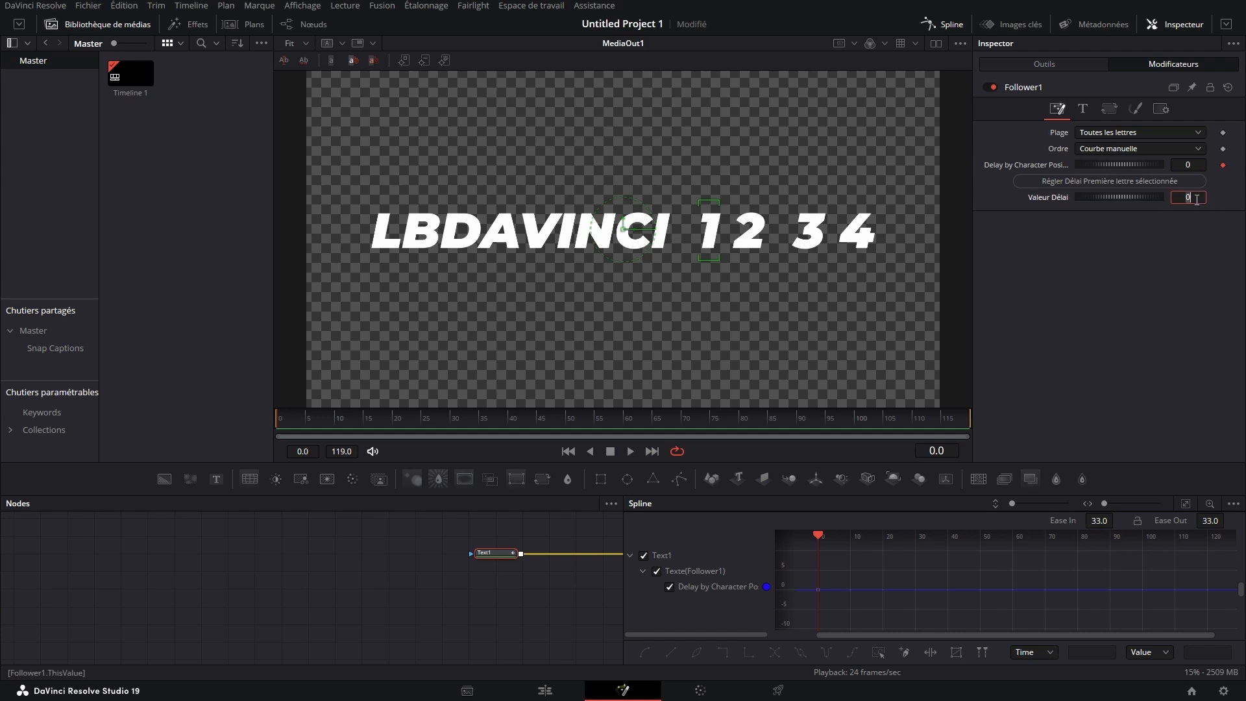
left_click(1073, 186)
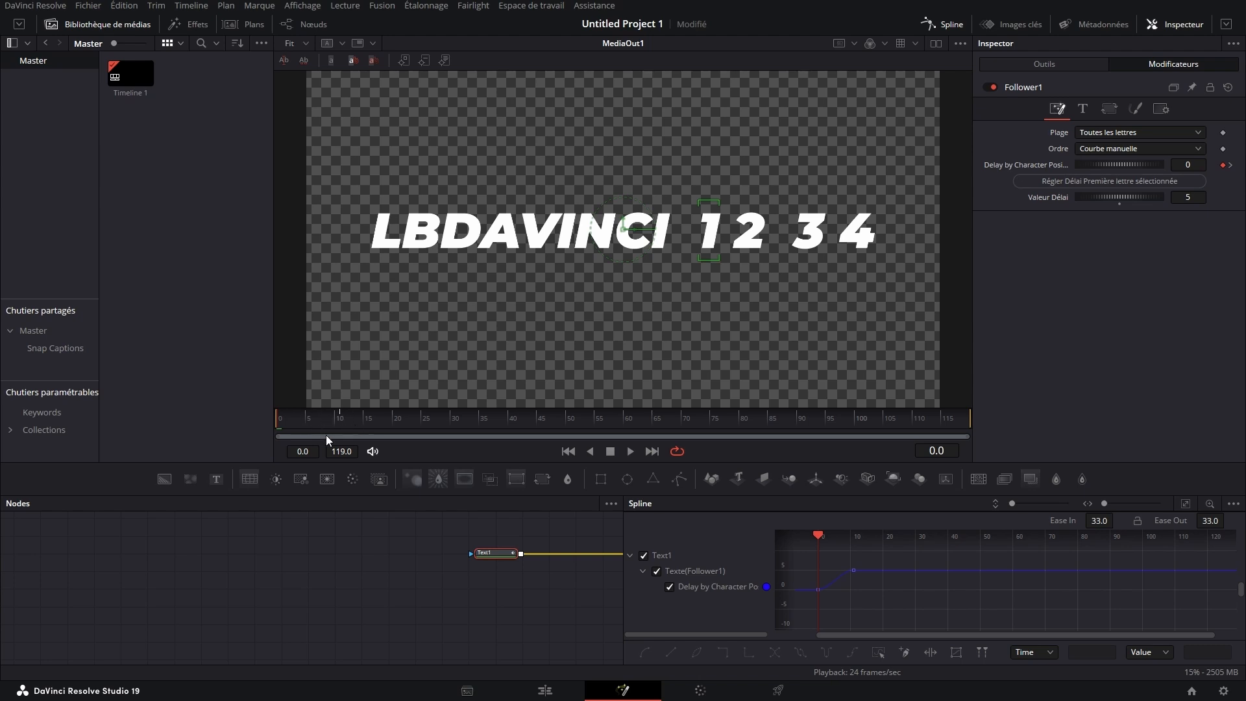
key("ctrl+s")
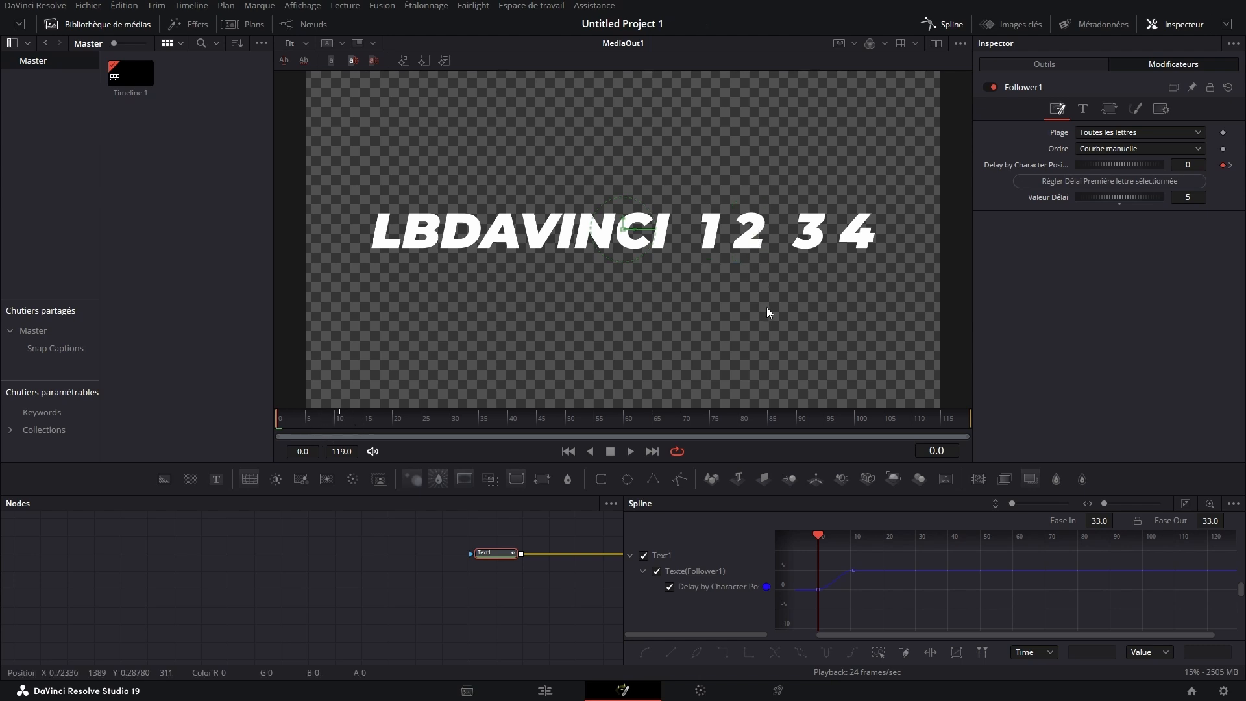
Select the digit 2 in the title and apply a delay value of 10 to it
left_click(753, 252)
left_click(1176, 198)
type("10")
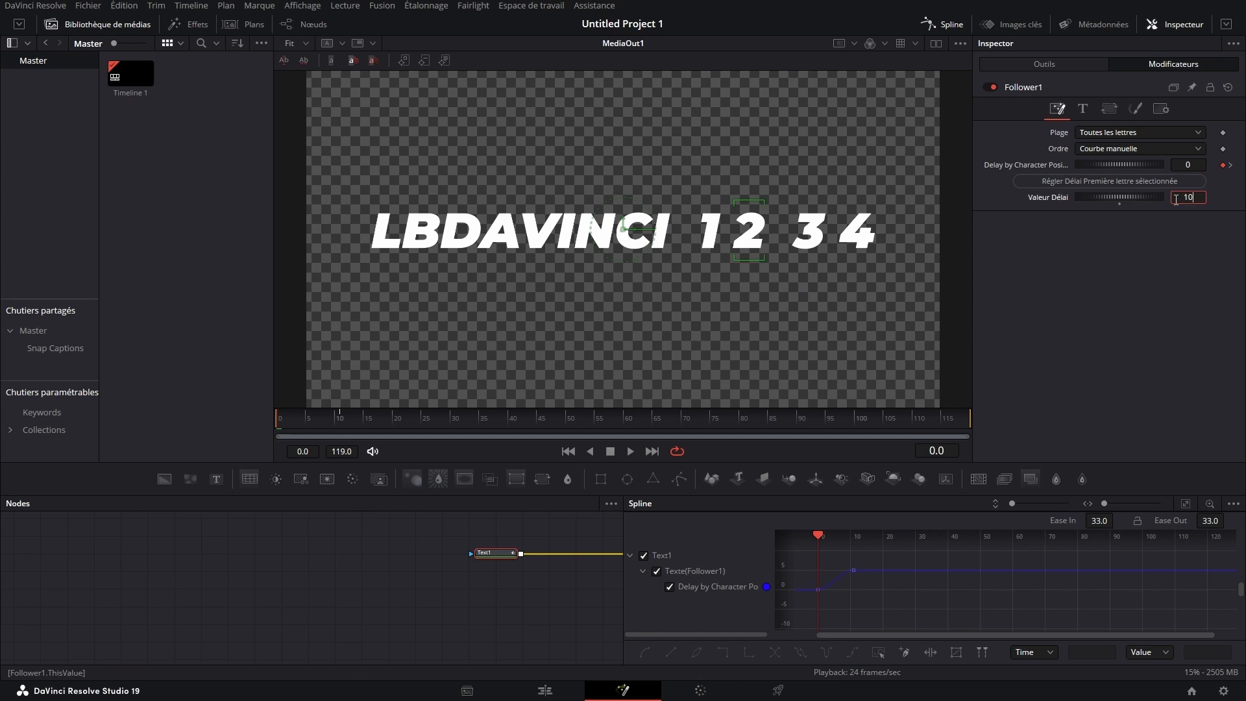
left_click(1073, 180)
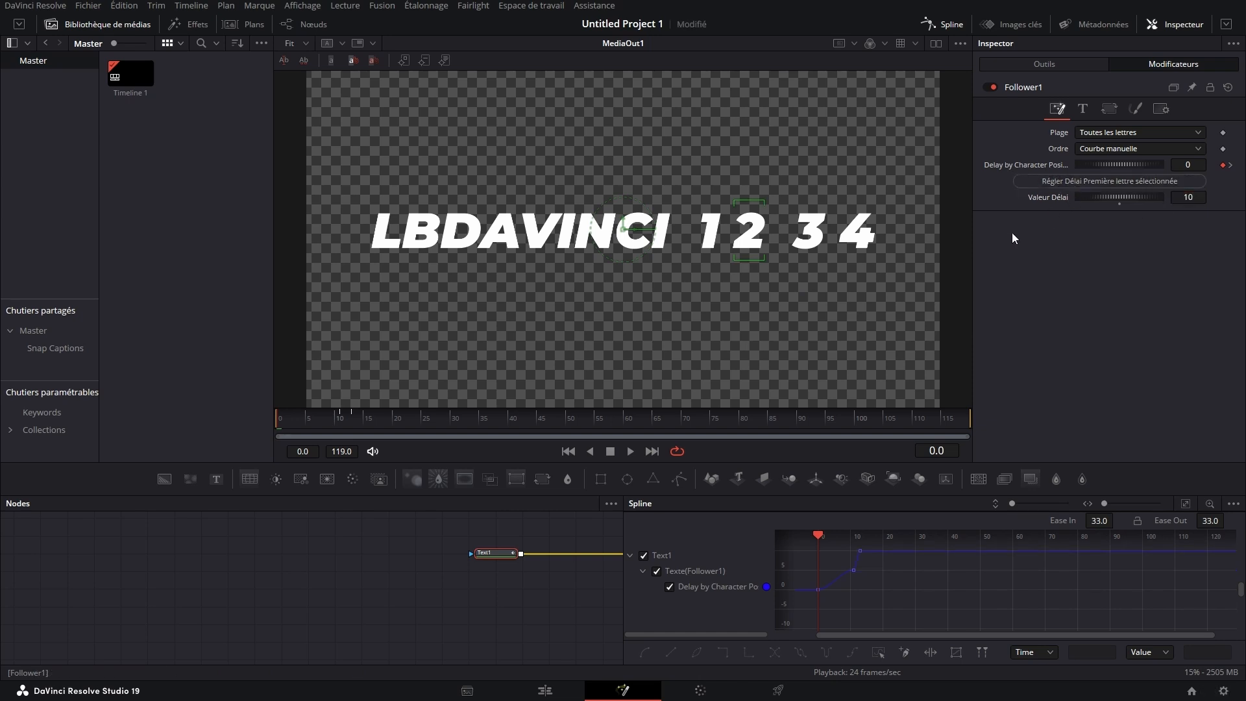
Select the digit 3 in the title and apply a delay value of 15 to it
left_click(809, 250)
left_click(1180, 196)
type("1")
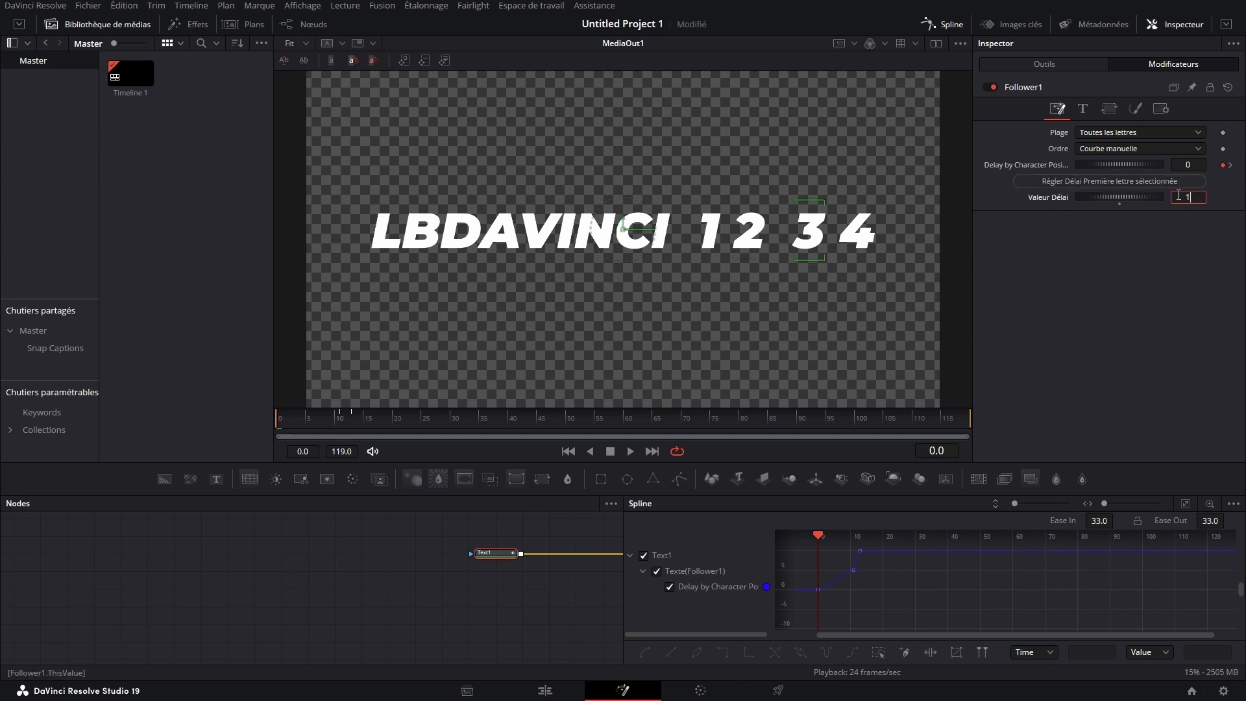
type("5")
left_click(1091, 182)
Select the digit 4 in the title and apply a delay value of 20 to it
left_click(870, 241)
double_click(1191, 198)
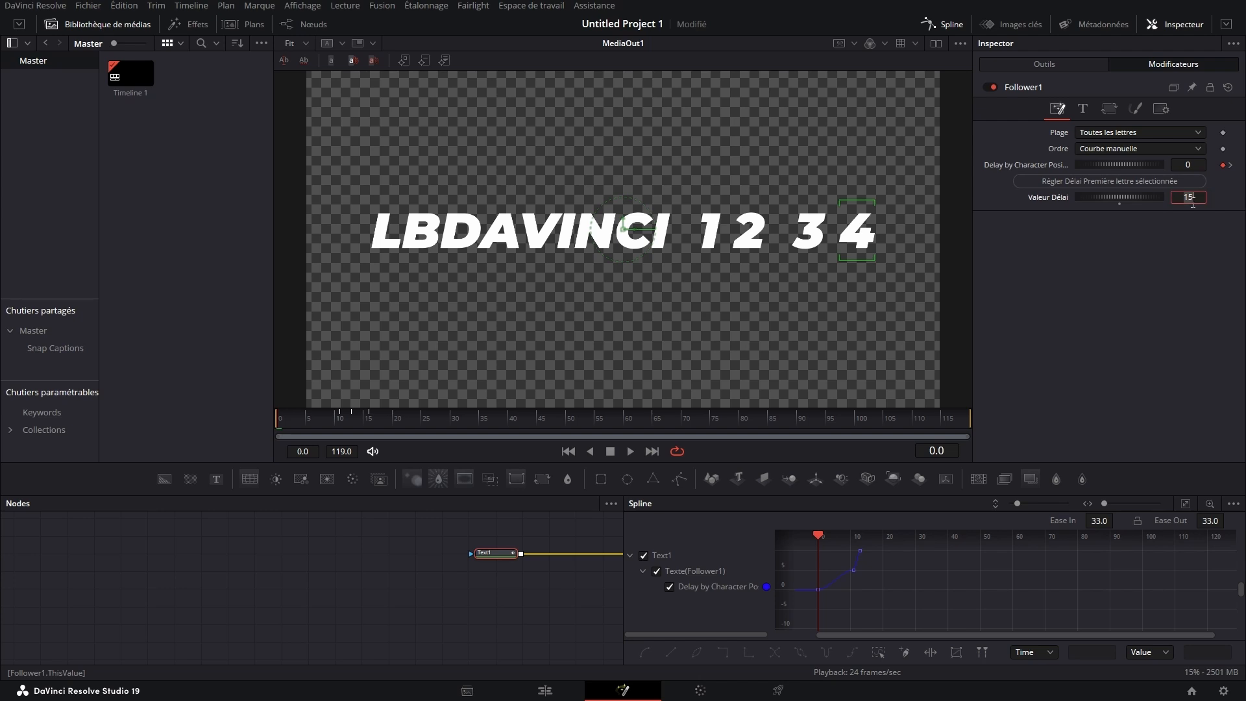
type("20")
left_click(1178, 182)
Convert all Delay by Character Position keyframes to a stepped curve in the Spline editor
left_click(1185, 503)
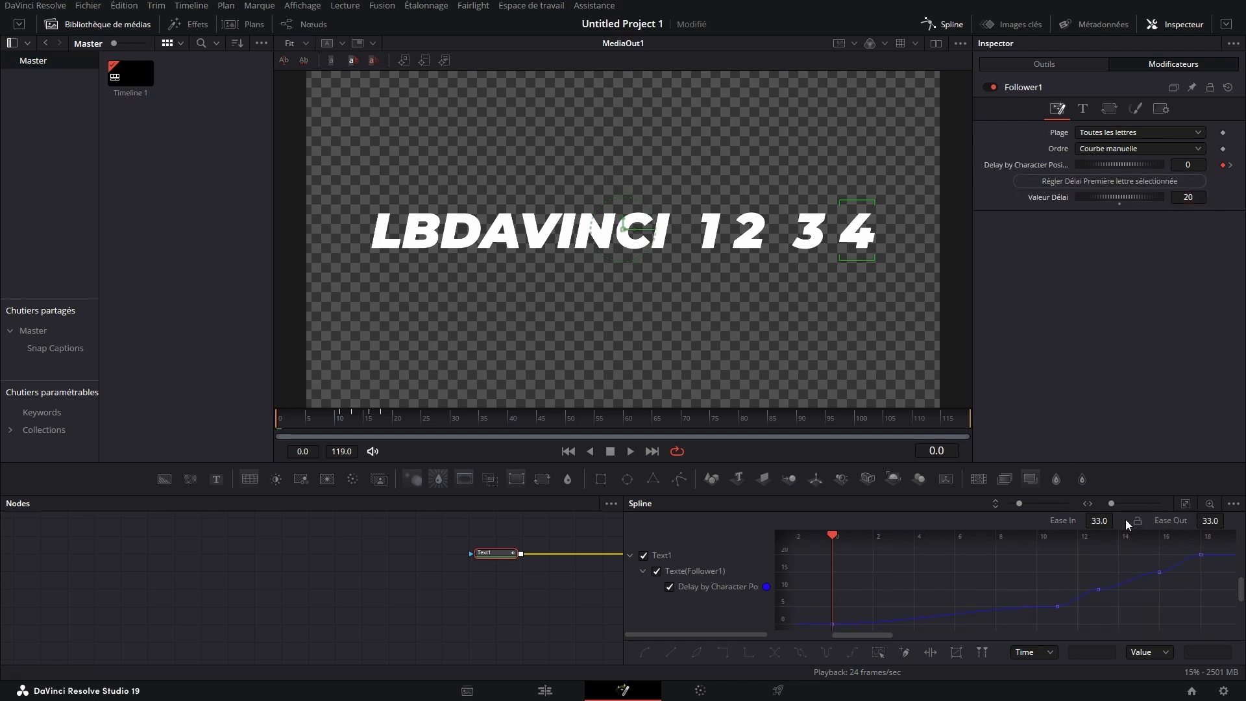
left_click_drag(1003, 614, 1212, 546)
left_click_drag(1189, 594, 1082, 593)
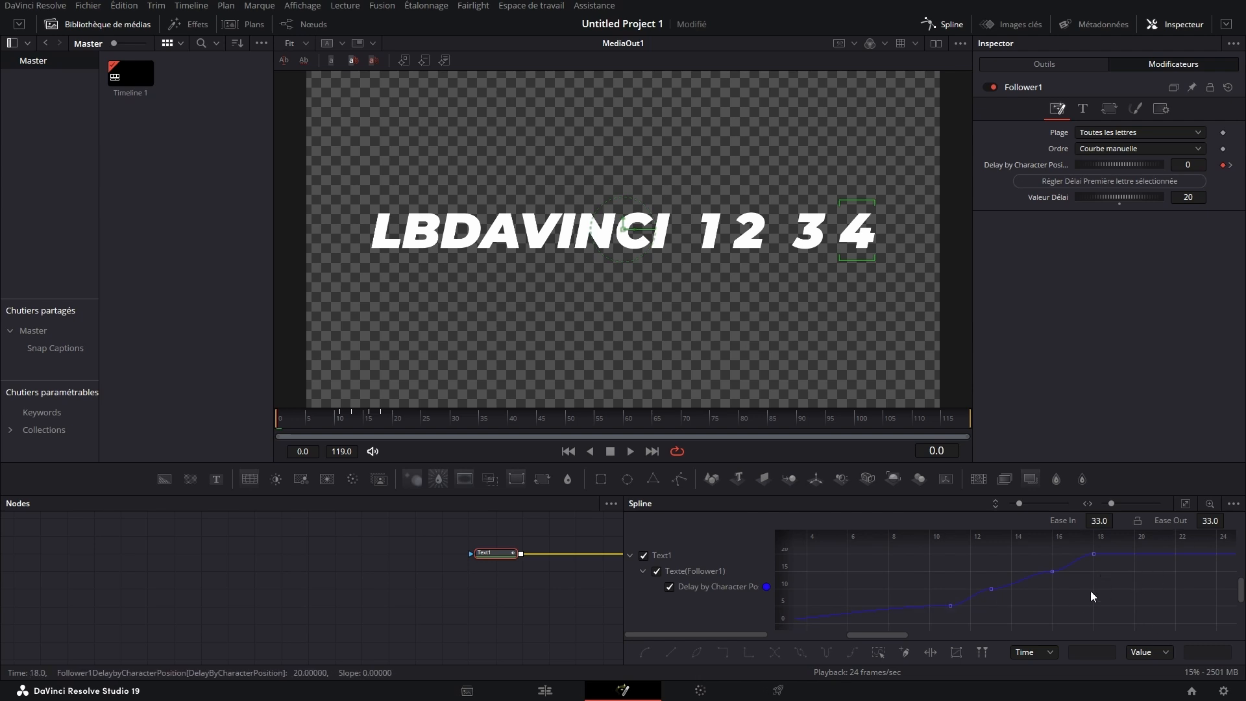
key("ctrl+a")
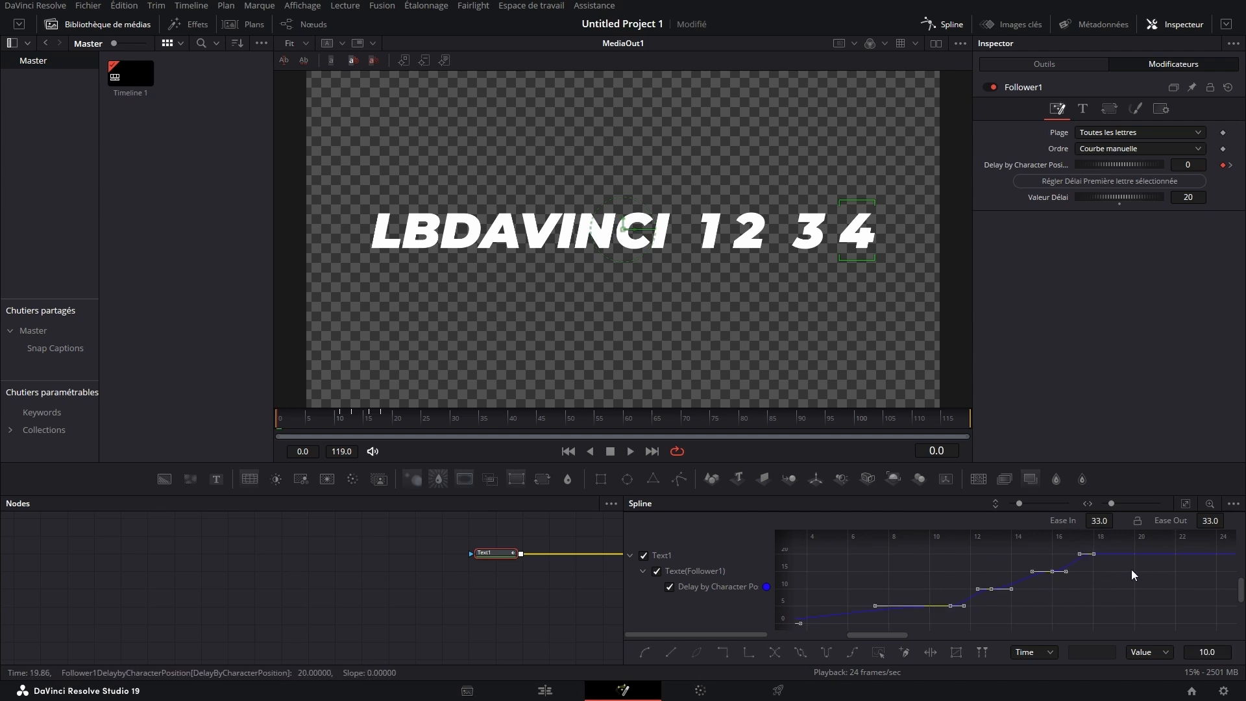
left_click(748, 652)
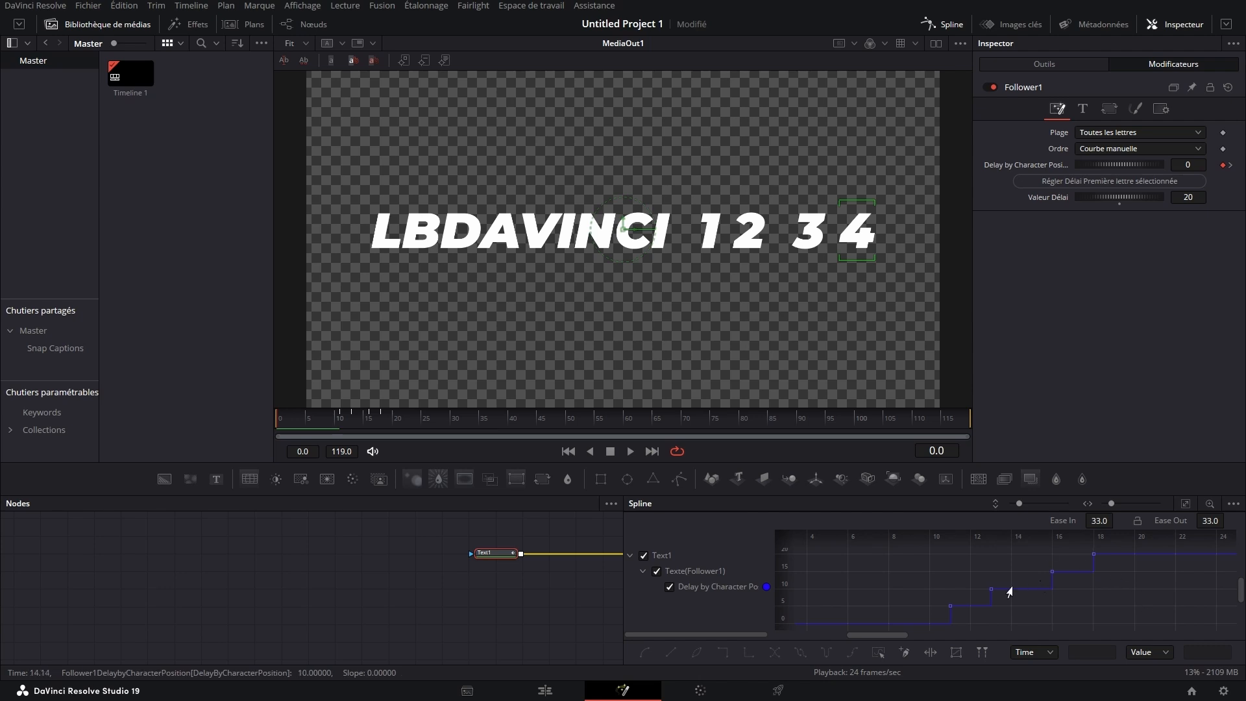
left_click_drag(1183, 563, 1161, 600)
left_click_drag(1218, 621, 1160, 604)
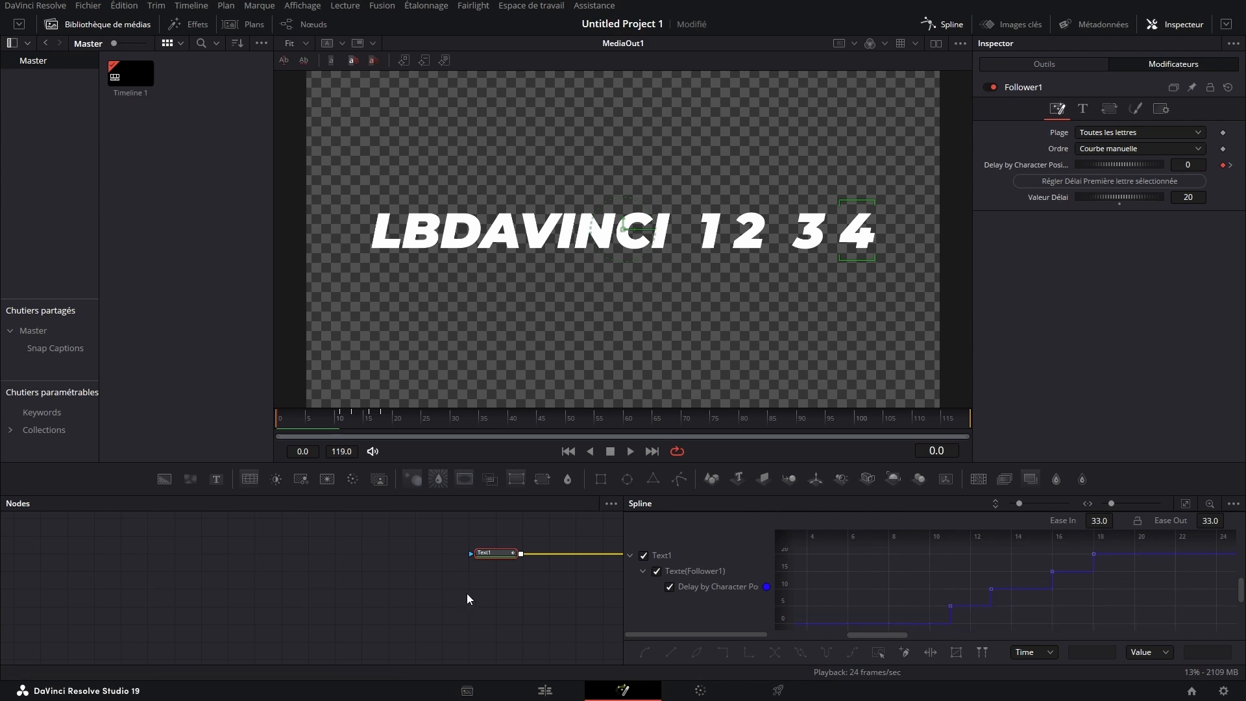
Play the title animation and return to frame 0
key("space")
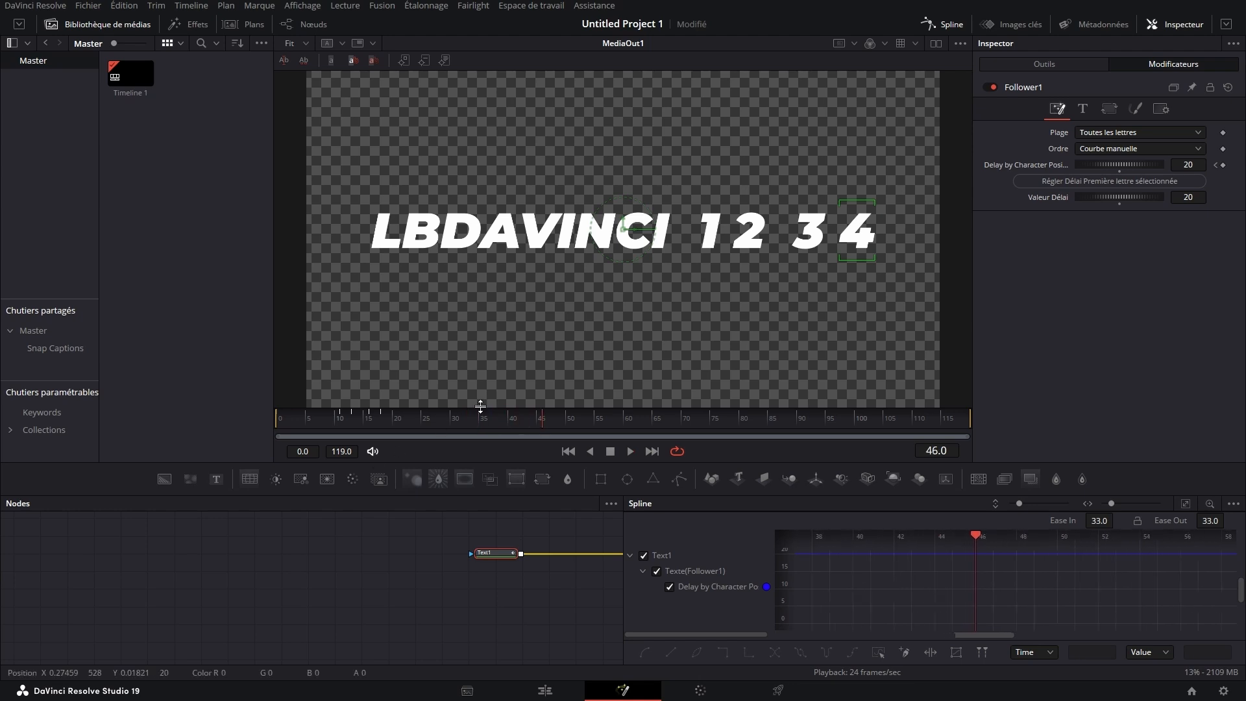
left_click_drag(473, 418, 214, 456)
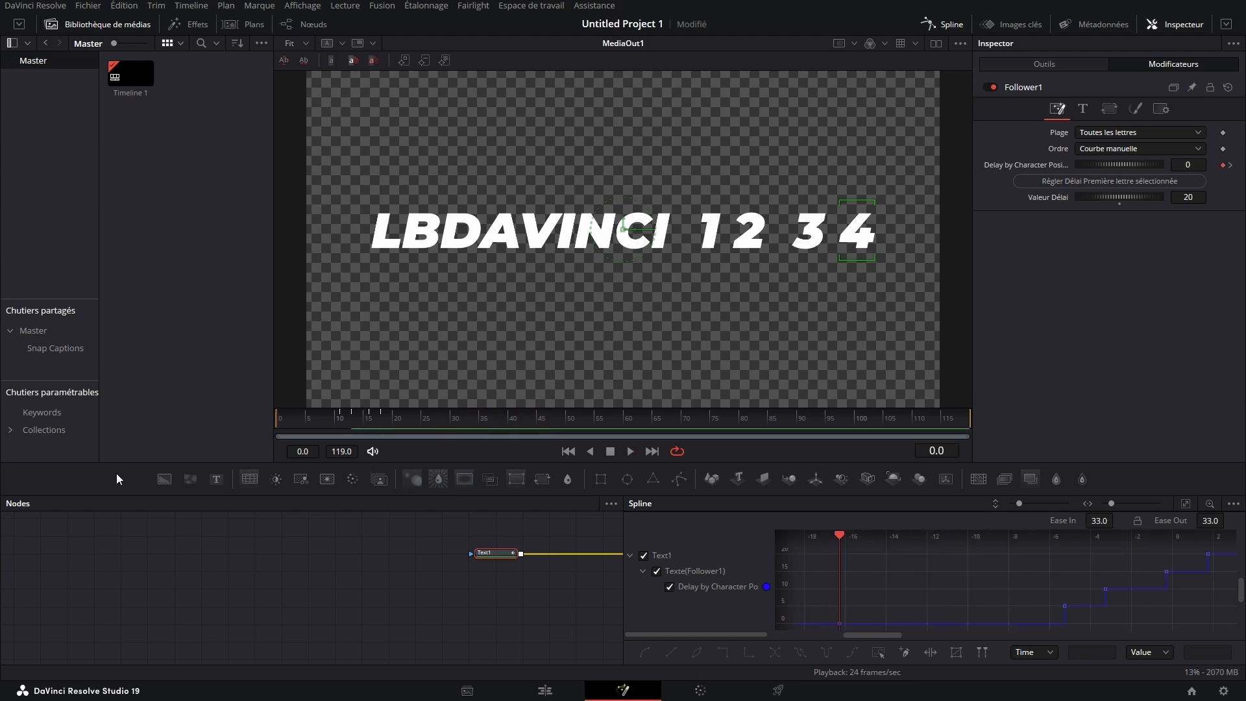
Add keyframes at frame 0 for the Follower's opacity and its X and Y softness (Adoucissement)
mouse_move(1009, 555)
left_mouse_down()
mouse_move(1085, 620)
mouse_move(995, 597)
left_mouse_up()
left_click_drag(359, 192, 669, 330)
left_click(1141, 106)
left_click(1223, 236)
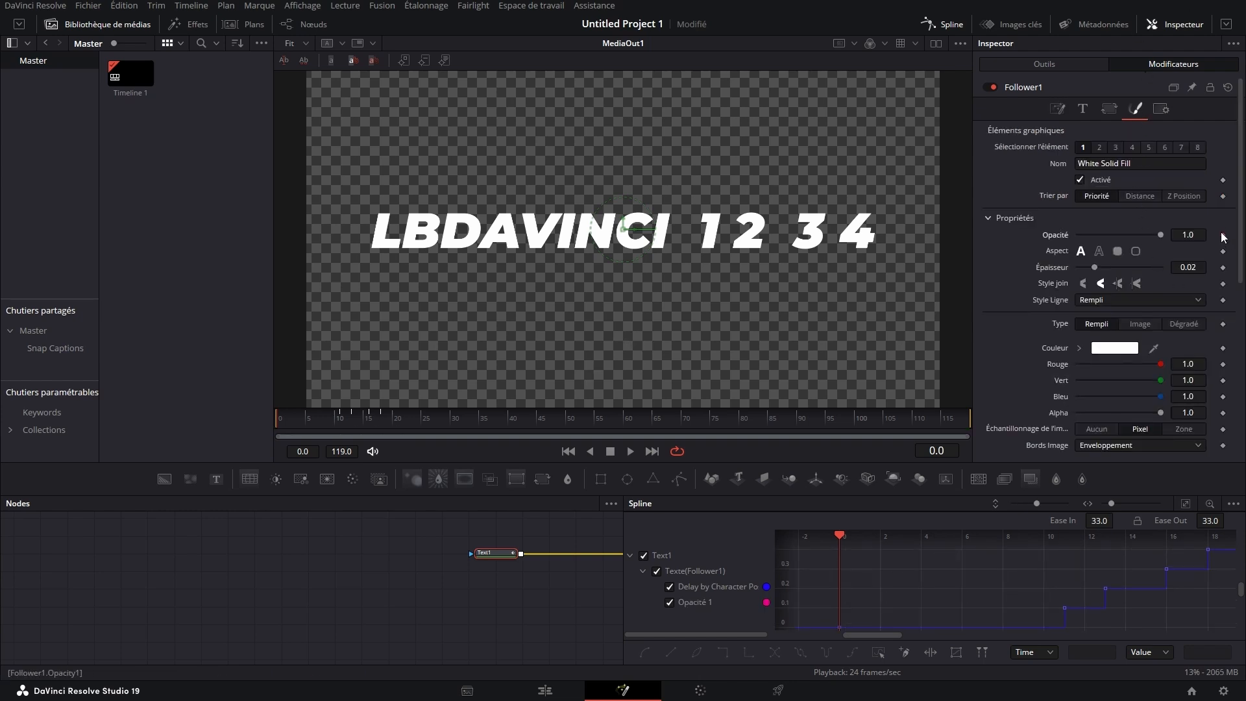
scroll(1218, 232, "down", 5)
scroll(1218, 232, "down", 2)
left_click(1224, 245)
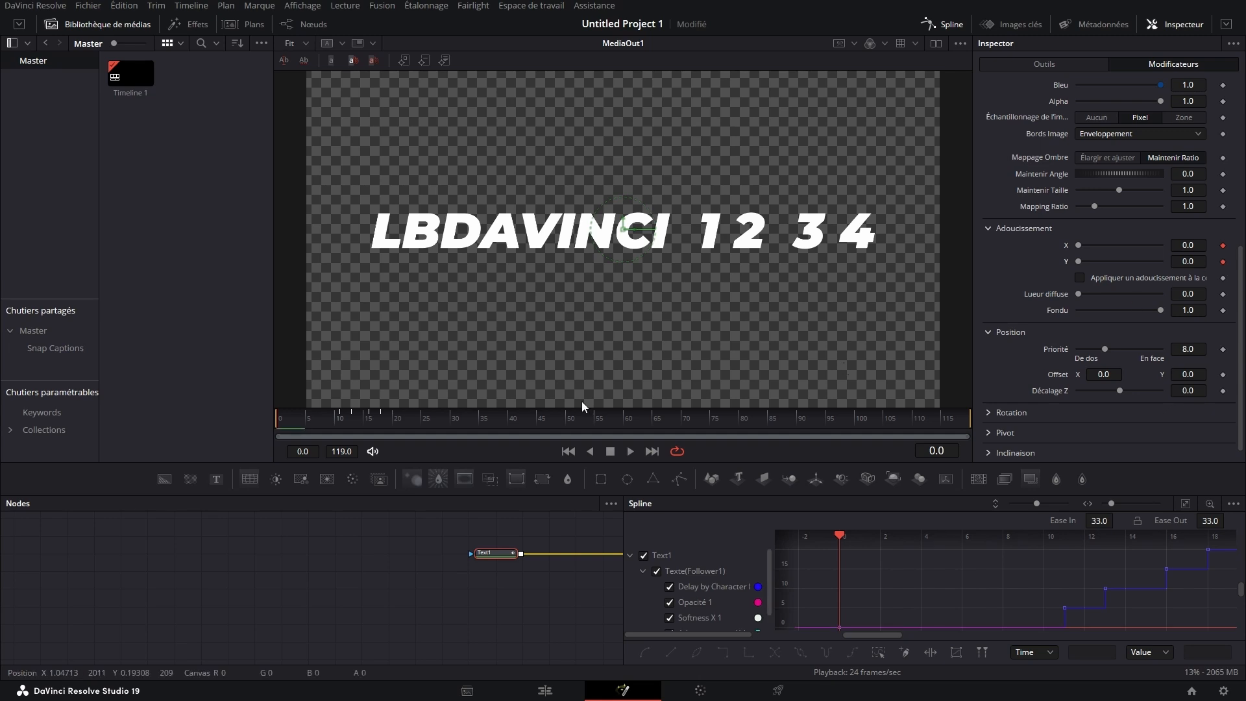
Keyframe opacity 1.0 and softness 0.0 at frame 15, and at frame 0 set the opacity to 0.0 and raise the softness
left_click(368, 420)
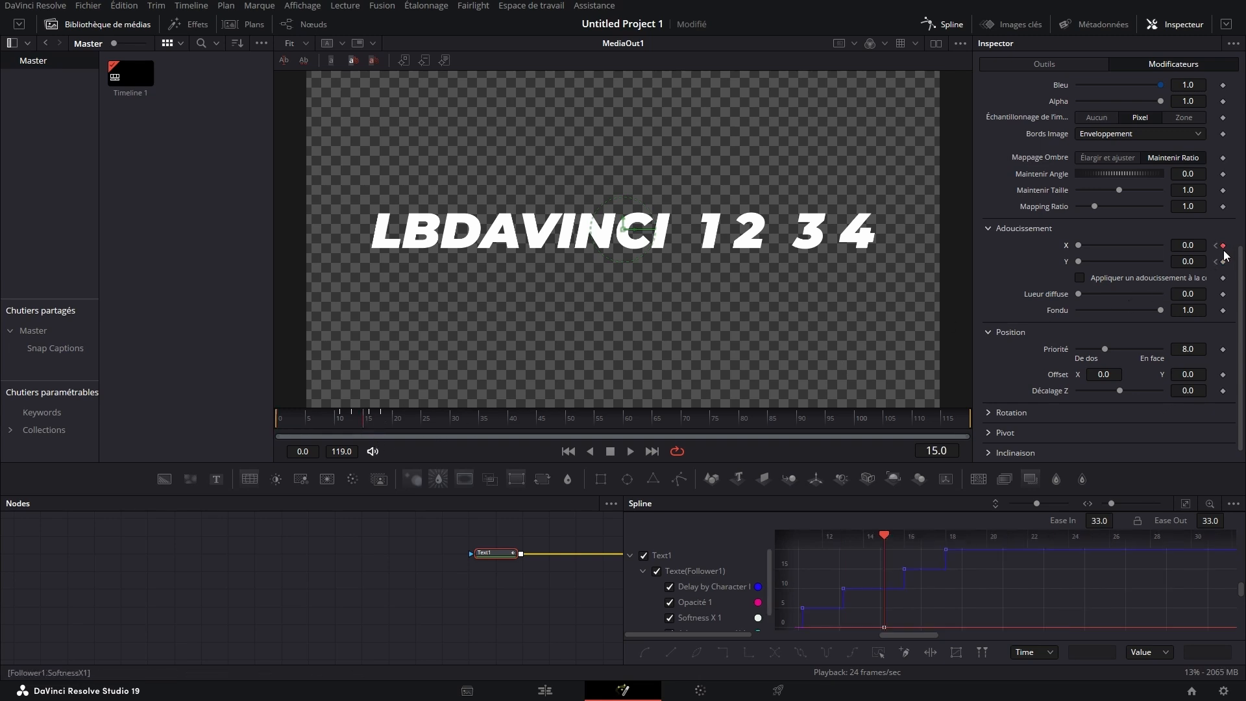
scroll(1227, 266, "up", 5)
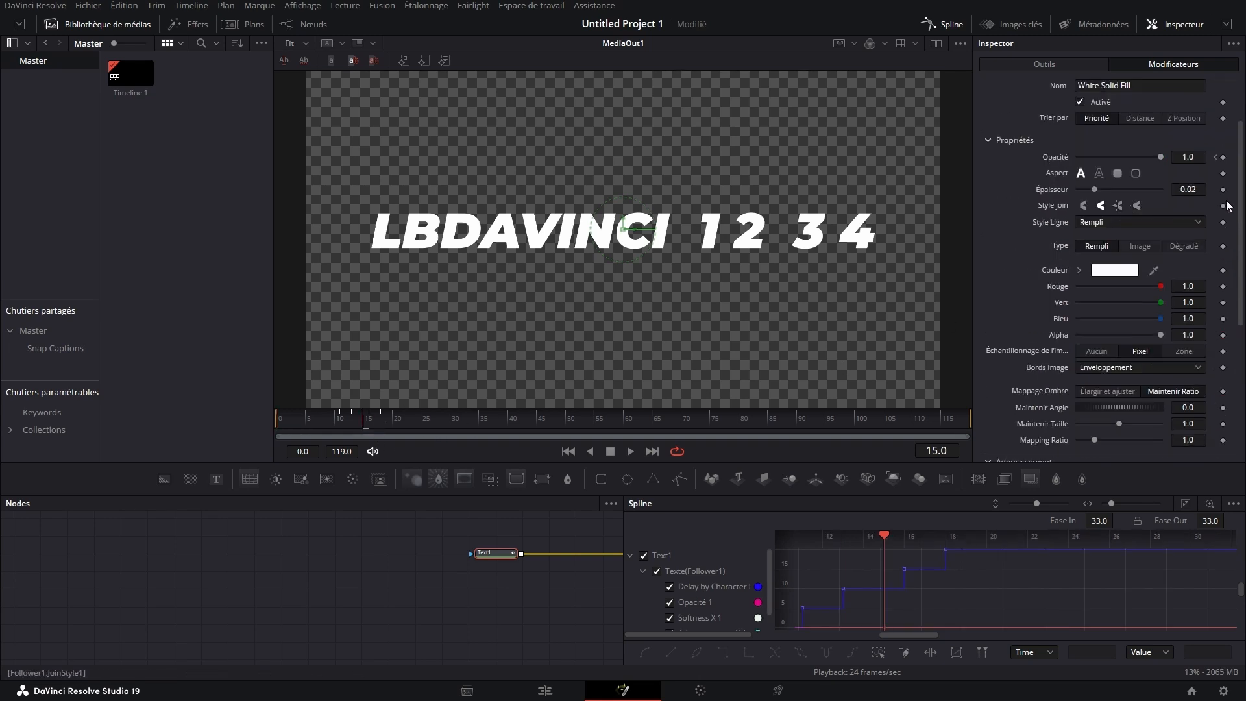
left_click(1216, 158)
scroll(1200, 194, "down", 3)
mouse_move(1078, 244)
left_mouse_down()
mouse_move(1162, 246)
mouse_move(1165, 262)
mouse_move(634, 309)
mouse_move(1141, 234)
mouse_move(1074, 235)
left_mouse_up()
scroll(1171, 251, "up", 4)
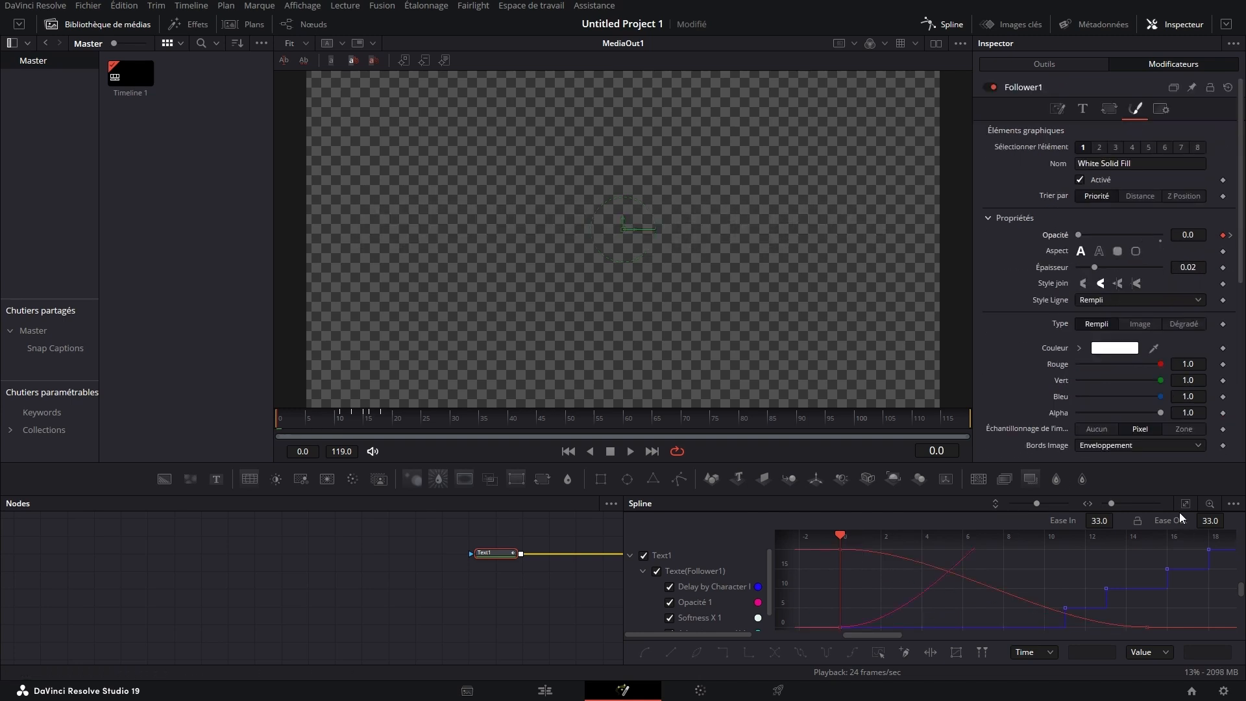
Fit the curves in the Spline editor and hide the Delay by Character Position curve
left_click(1184, 504)
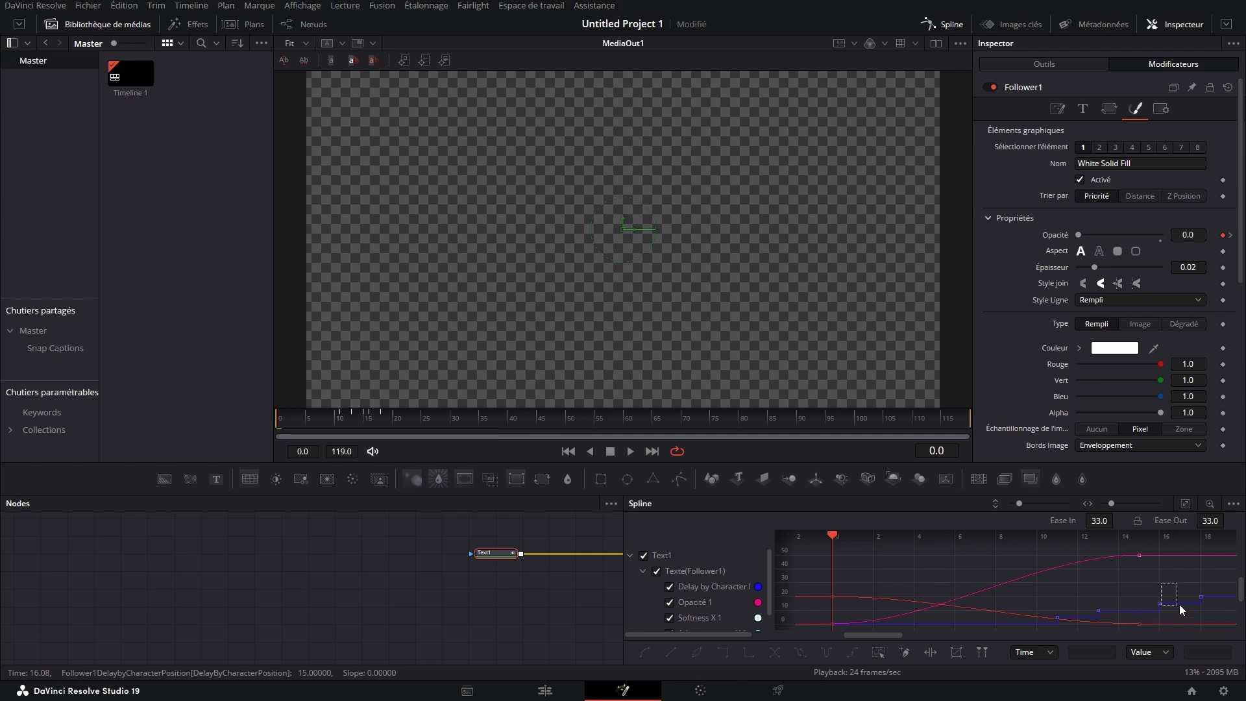
left_click_drag(1133, 603, 1129, 603)
left_click(670, 586)
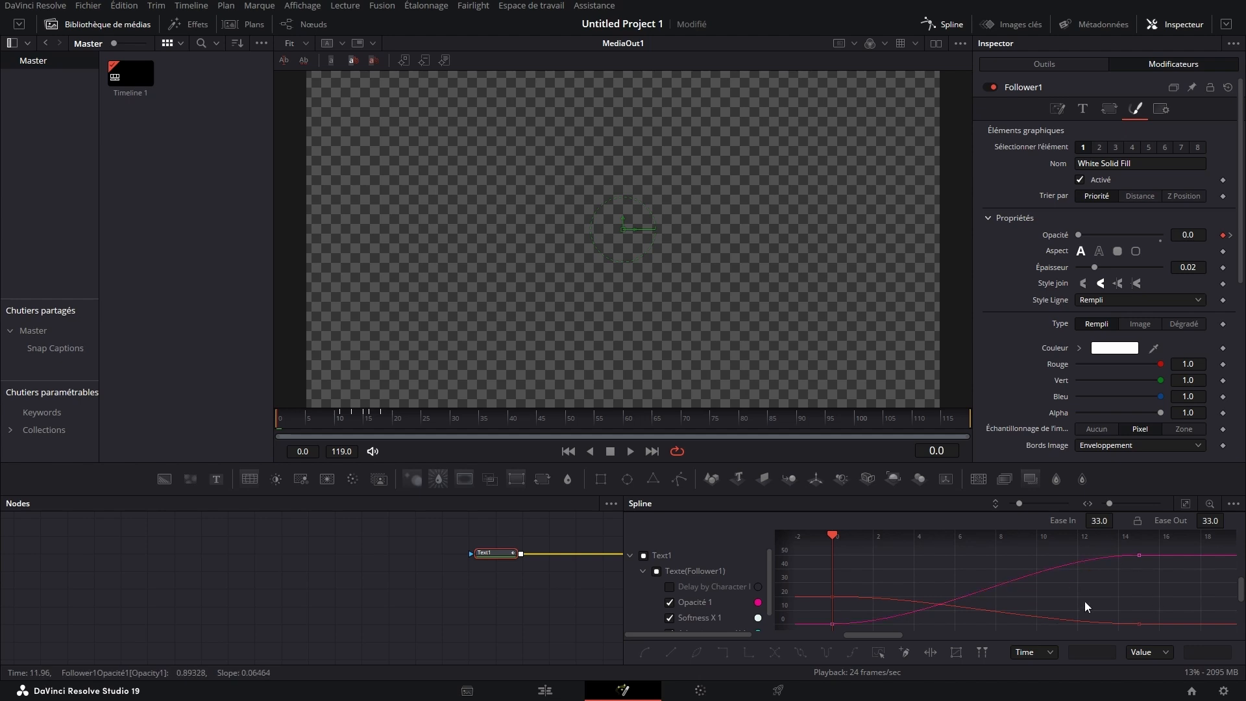
Try an EaseDlg easing on all opacity and softness keyframes, and preview the animation
key("ctrl+a")
right_click(1128, 579)
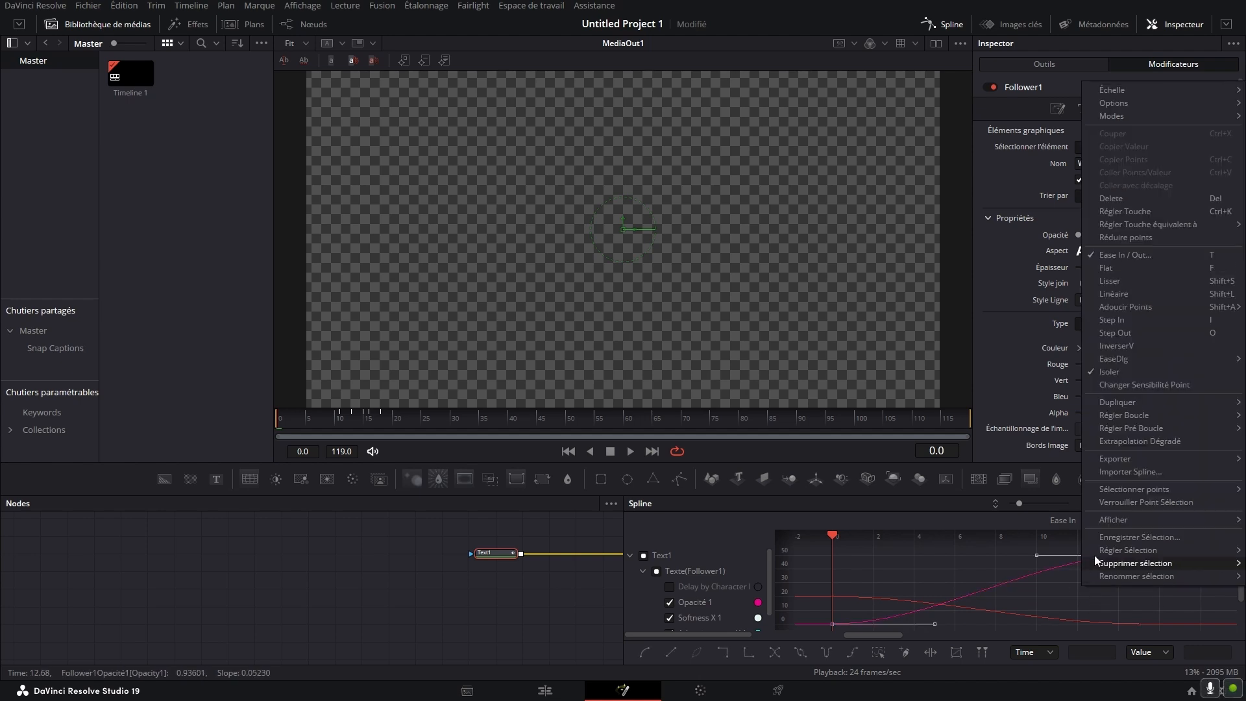
mouse_move(1131, 360)
left_click(1058, 437)
key("space")
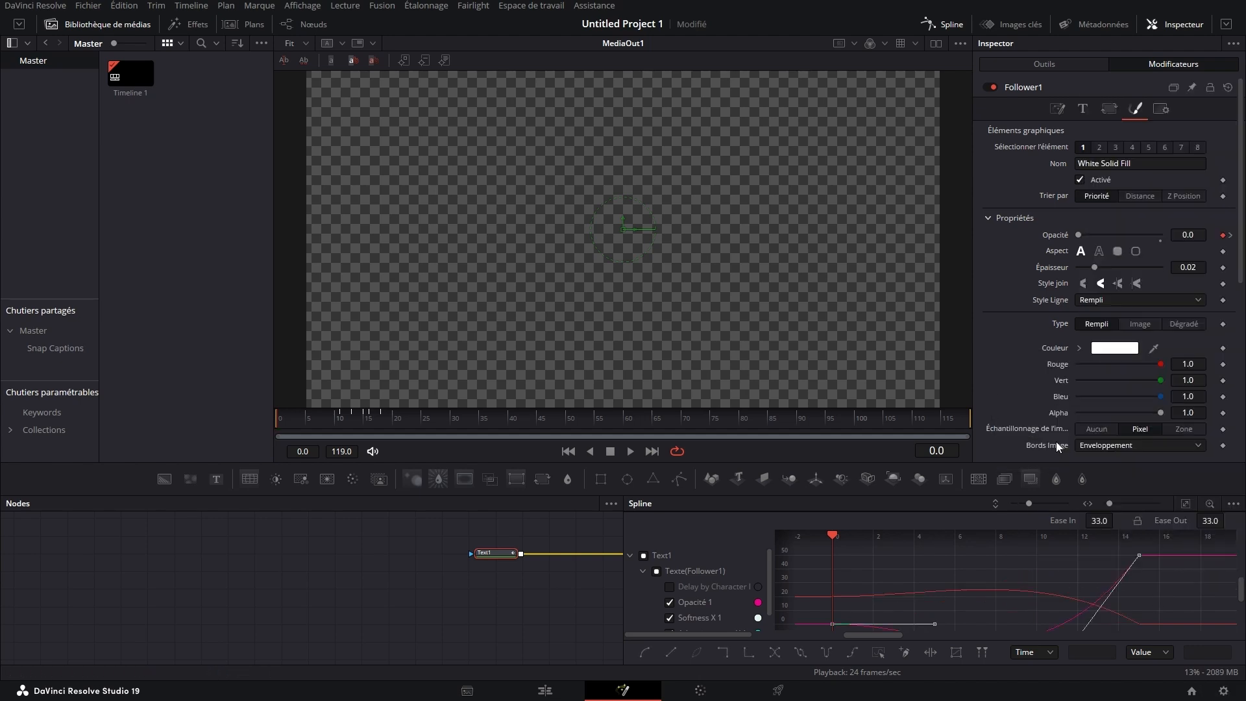
left_click_drag(464, 417, 272, 419)
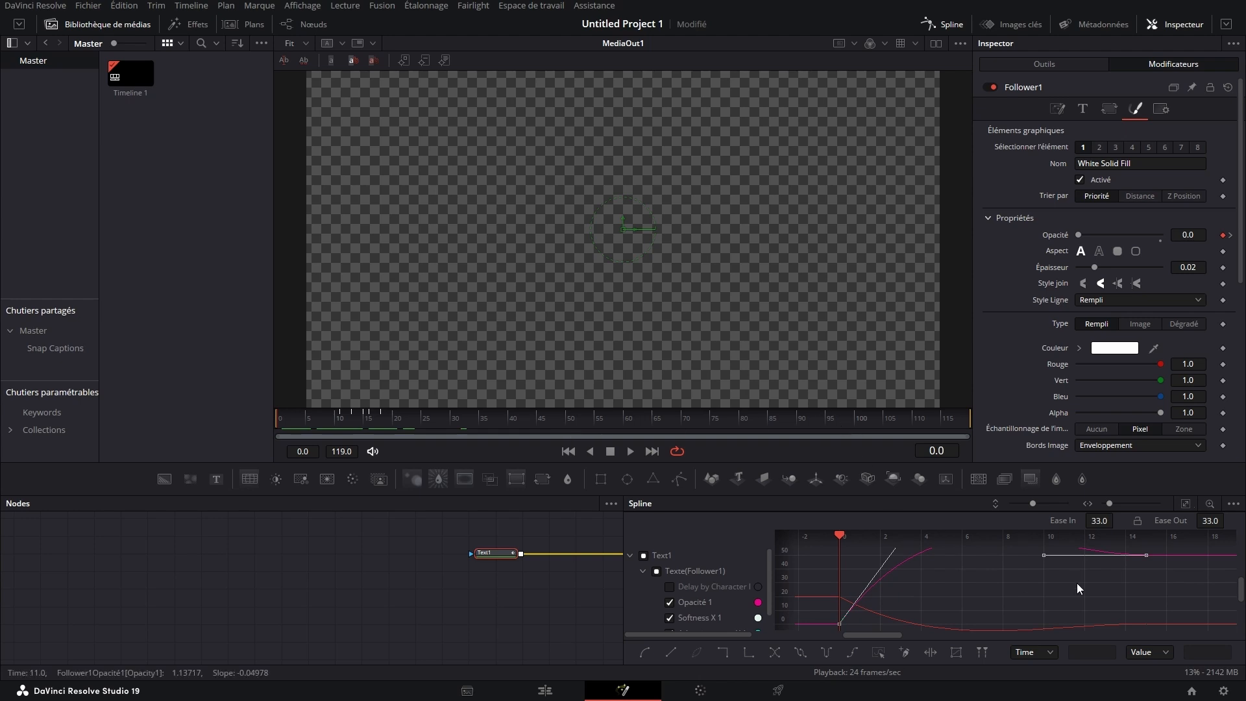
Flatten the opacity and softness keyframes, and save the project after previewing the animation up to frame 32
left_click(1185, 503)
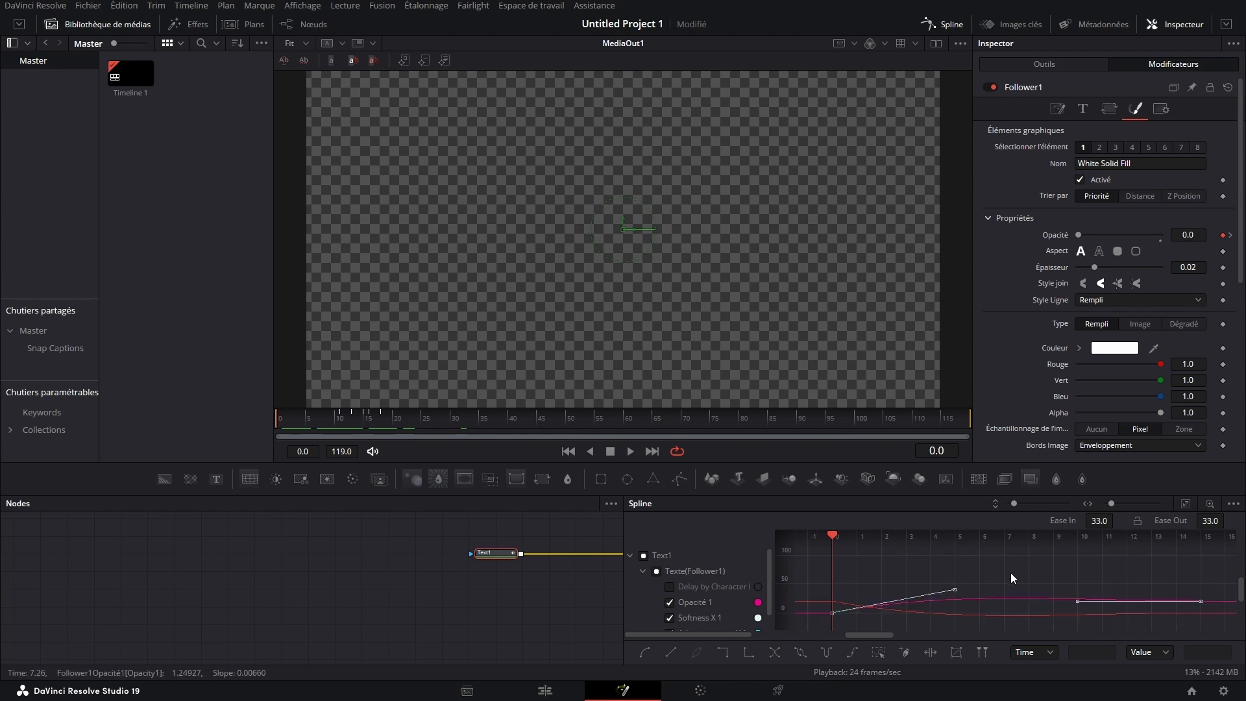
key("f")
key("space")
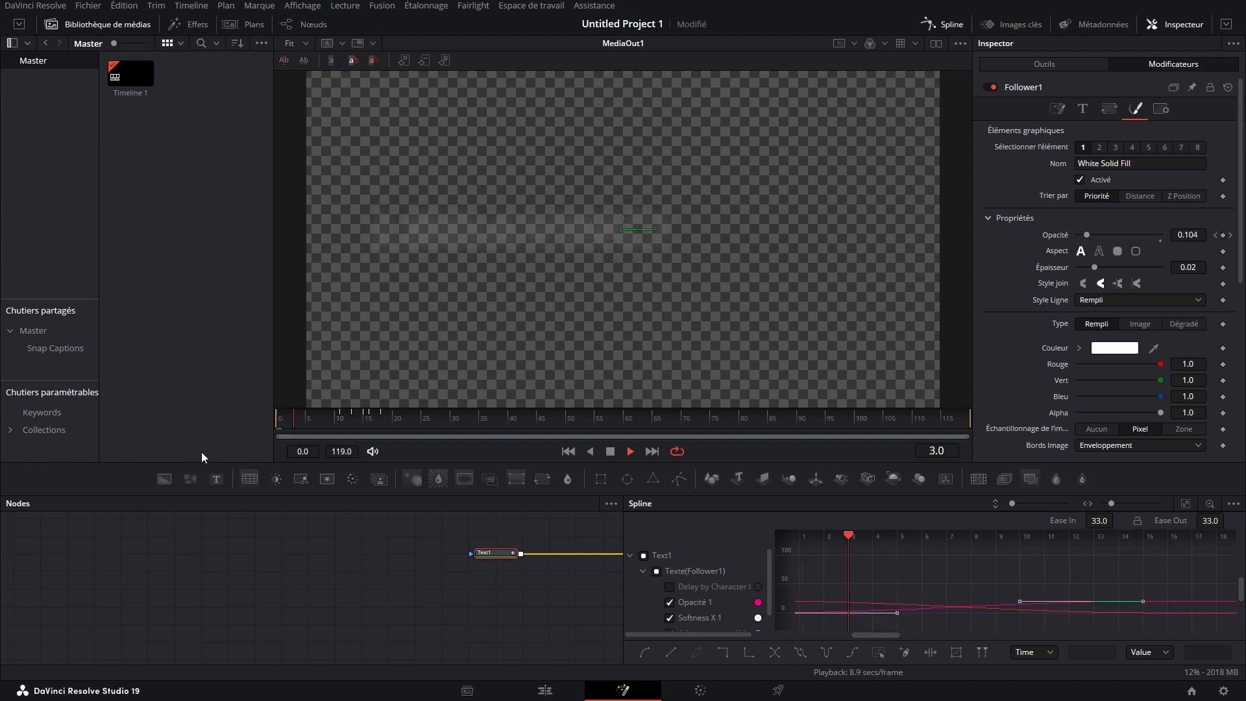
left_click_drag(502, 428, 465, 431)
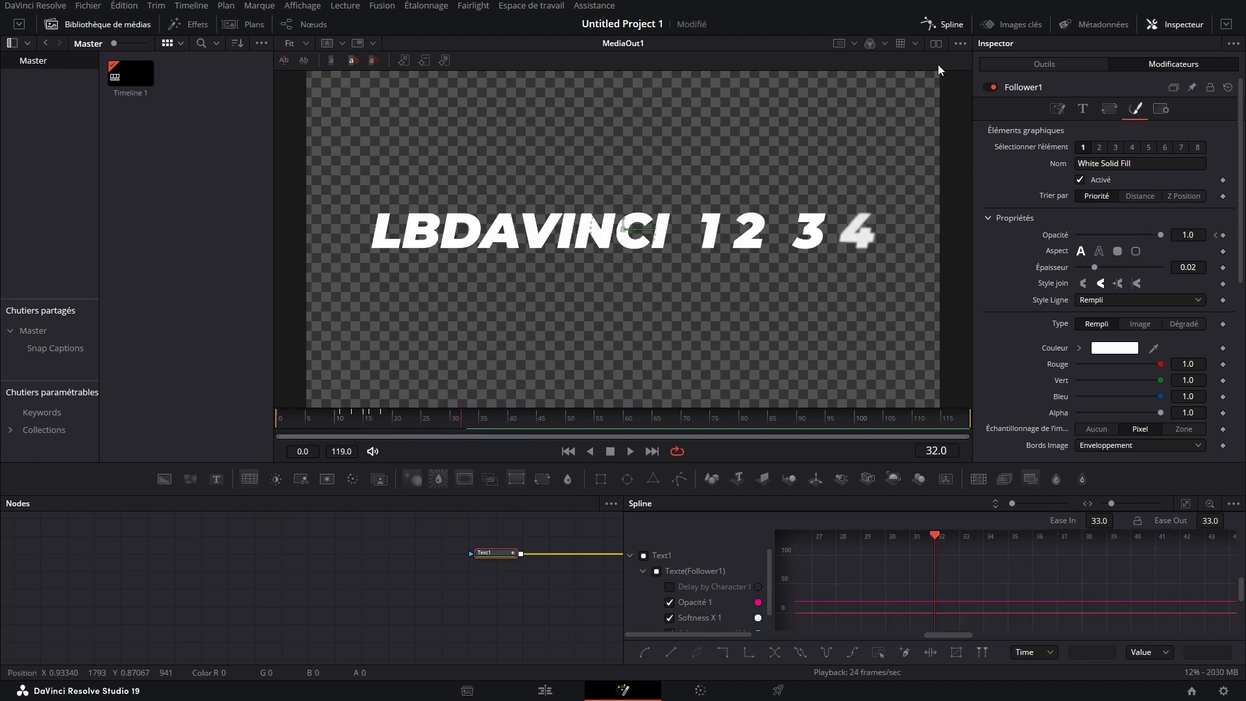
key("ctrl+s")
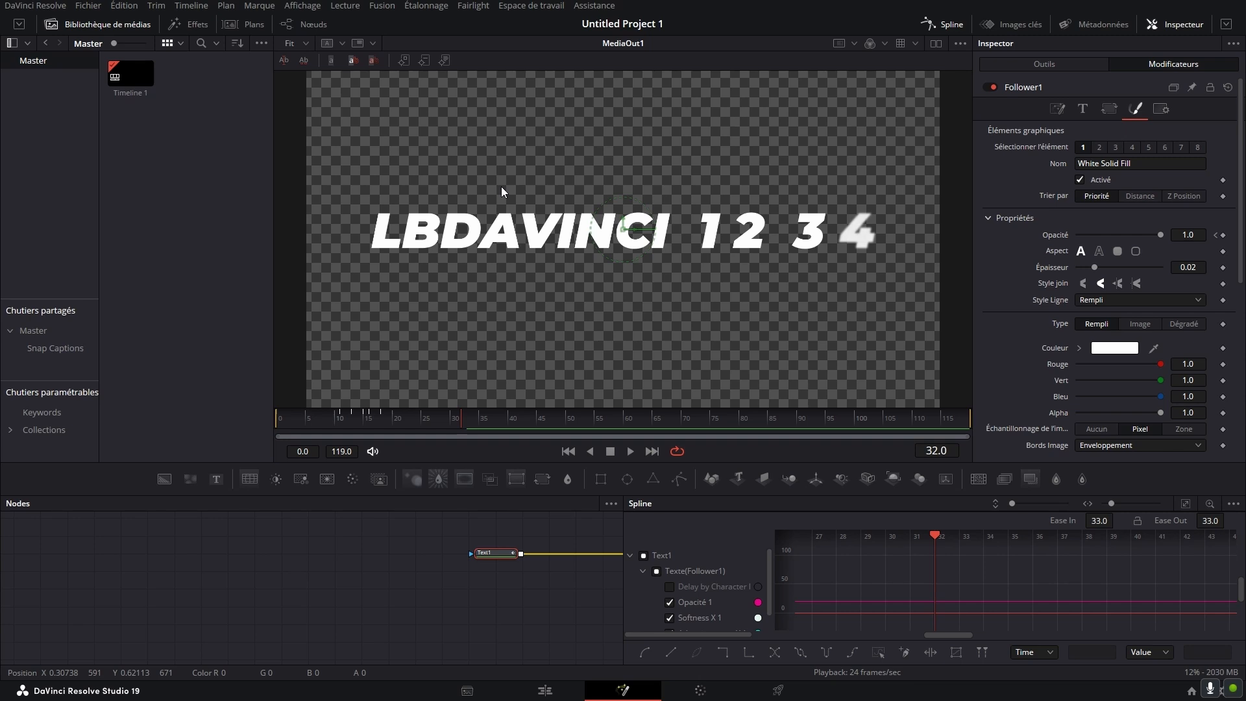
Play the title's fade and blur animation from frame 0
left_click_drag(442, 419, 242, 472)
key("space")
key("space")
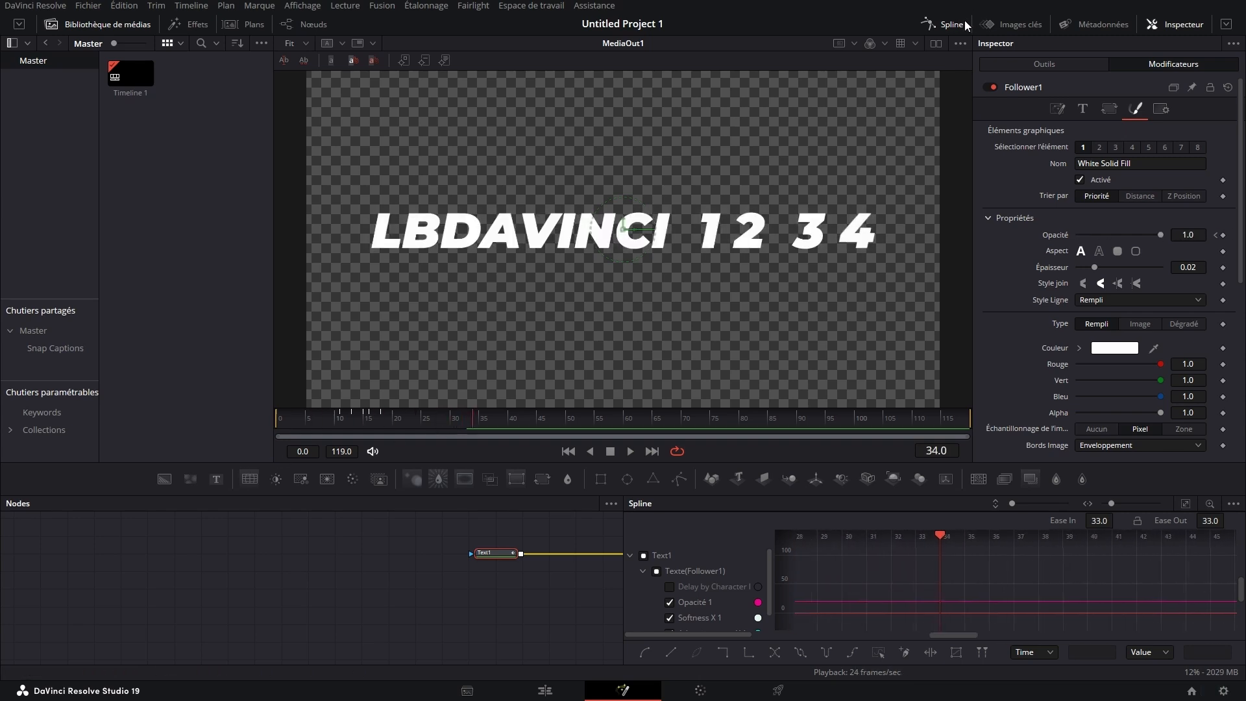
Close the Spline editor and add an Ombre portée (drop shadow) node after Text1
left_click(952, 24)
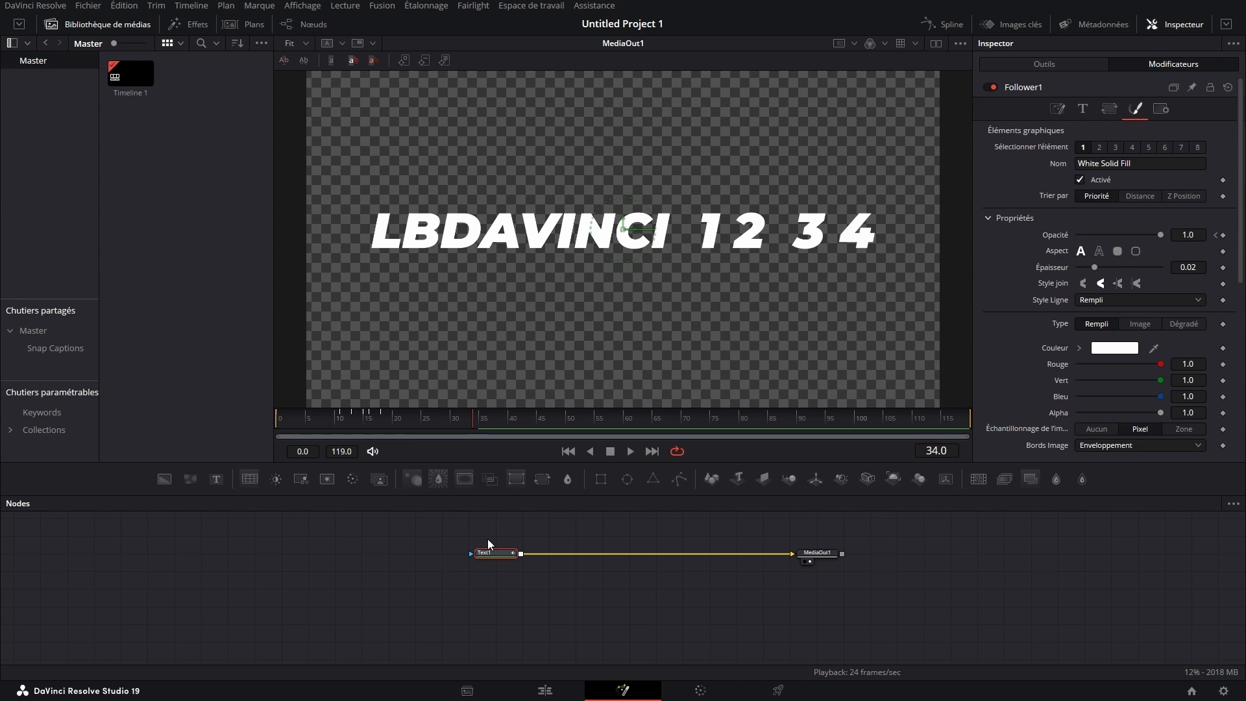
left_click_drag(631, 561, 541, 589)
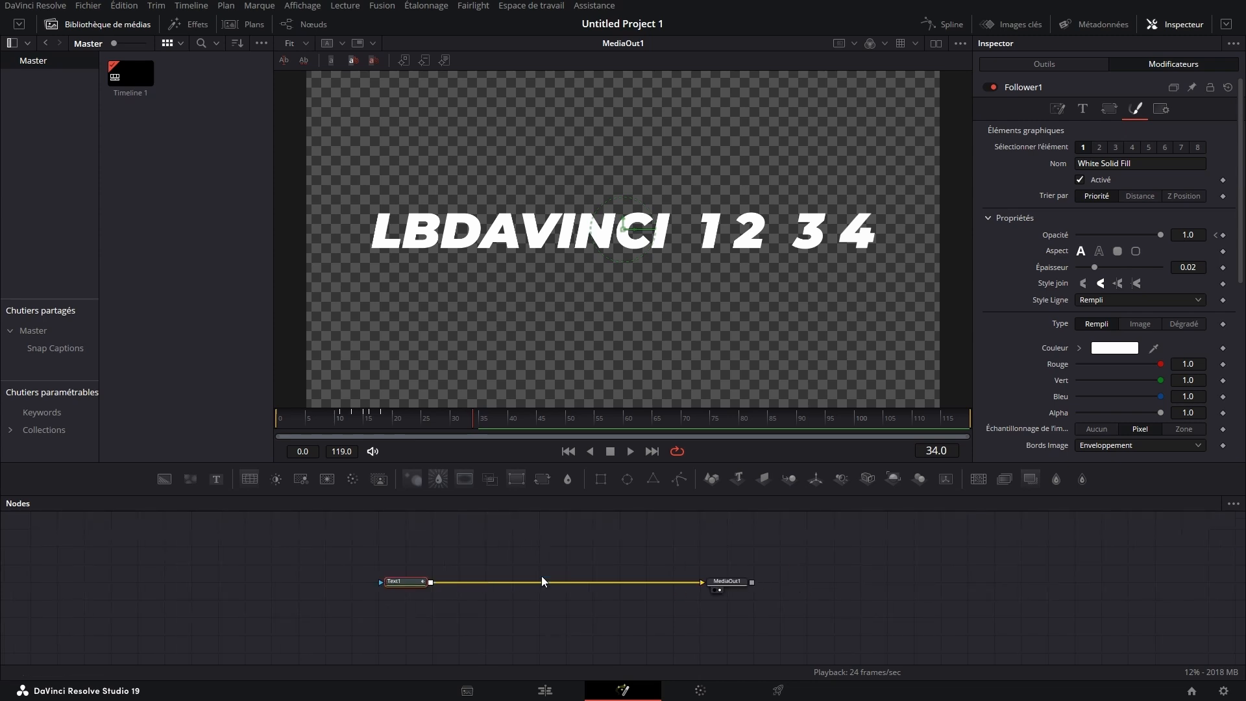
key("shift+space")
type("ombre")
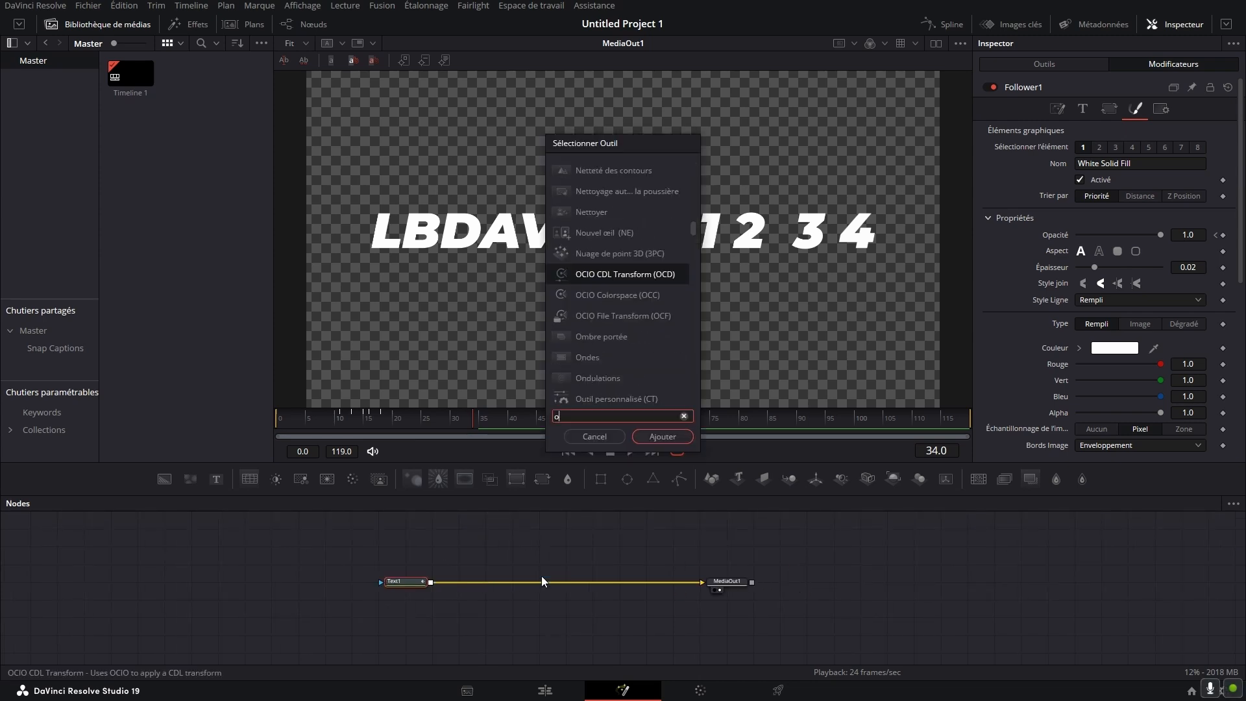
key("Return")
Show the drop shadow in the viewer and set its intensity to 1.0, blur to about 0.598 and distance to about 0.0394
left_click_drag(444, 583, 623, 350)
left_click_drag(1120, 133, 1163, 134)
left_click_drag(1124, 181, 1095, 164)
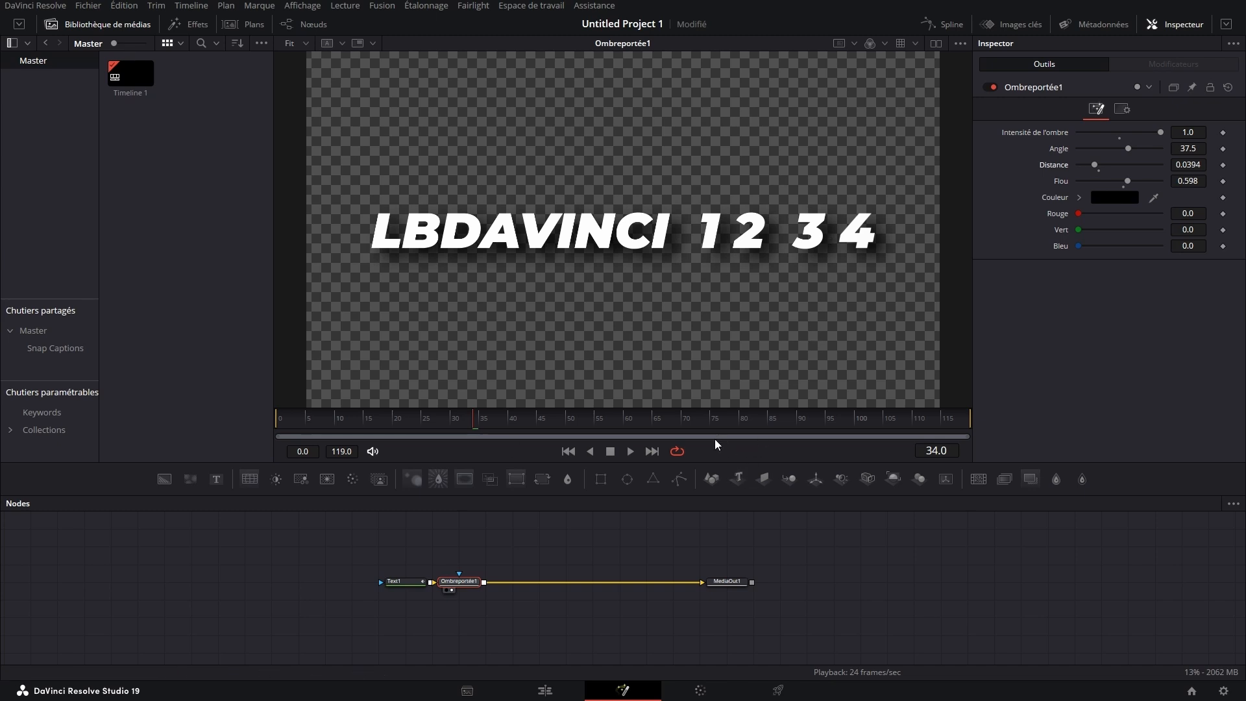
Paste a SoftGlow node after the drop shadow, view it, and set its gain to about 0.276
key("ctrl+v")
key("1")
left_click_drag(1099, 200, 1085, 198)
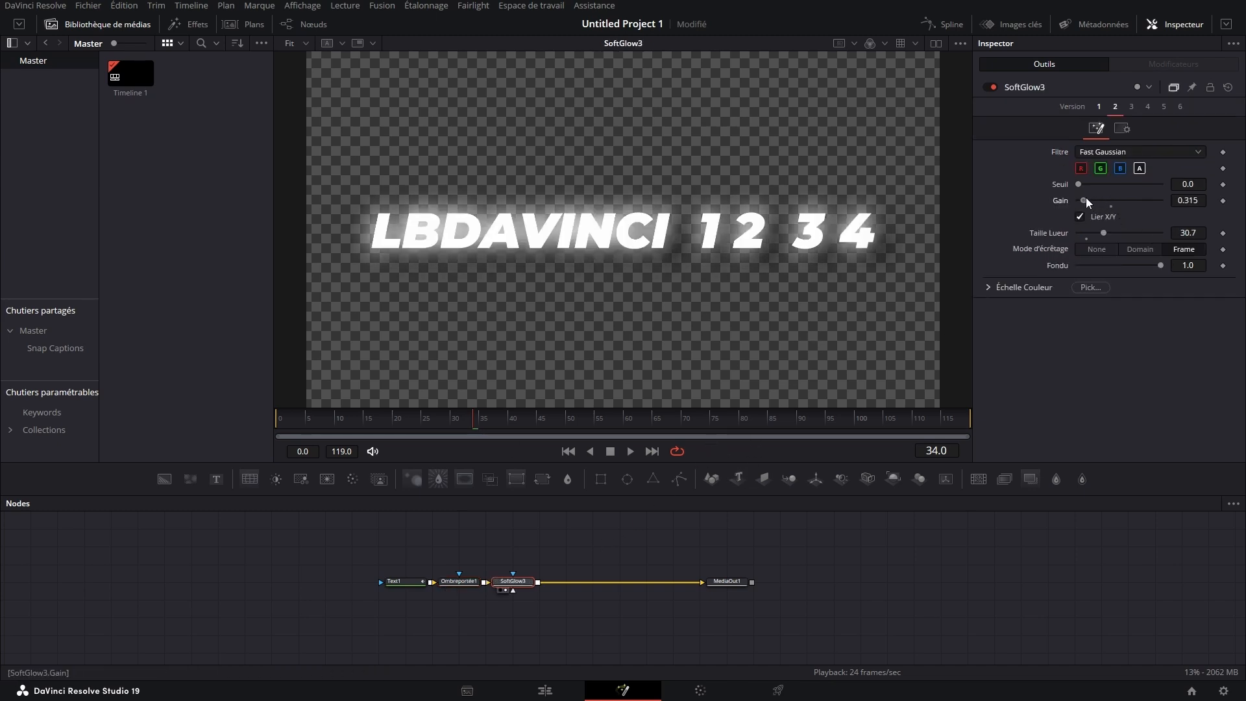
Select the drop shadow and SoftGlow nodes, and turn the drop shadow off and on to compare
left_click_drag(563, 615, 469, 571)
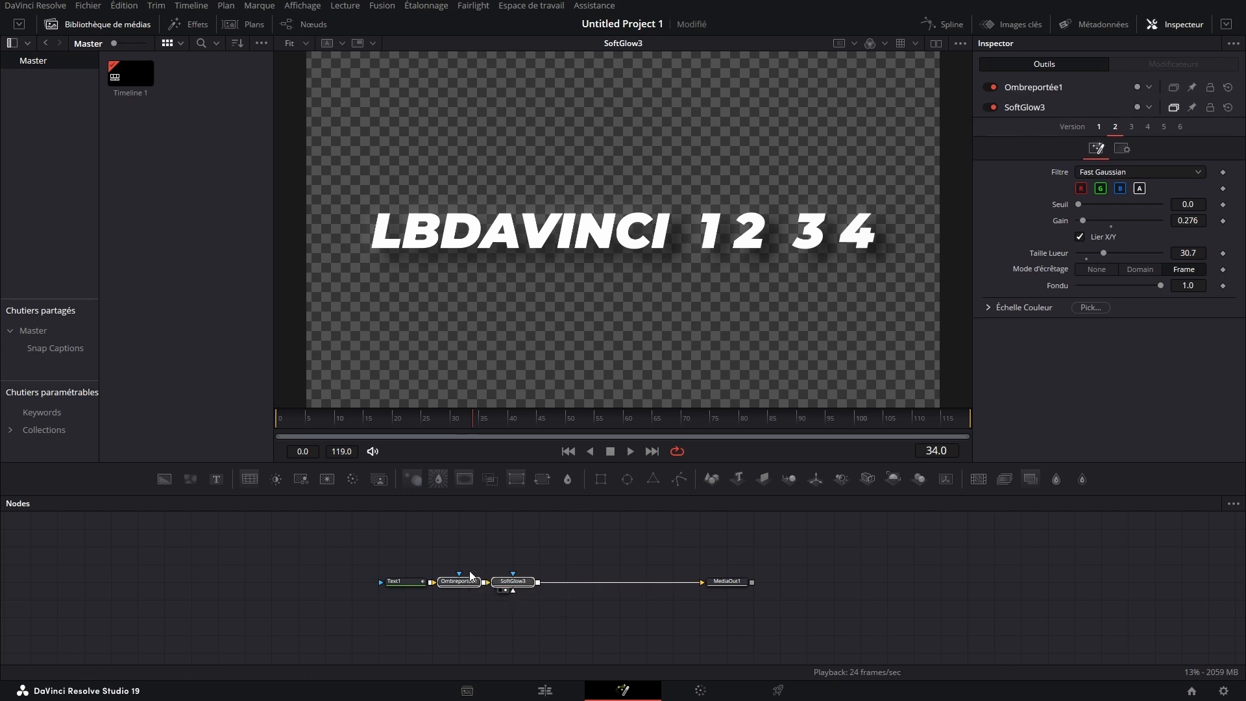
left_click(987, 88)
left_click(987, 87)
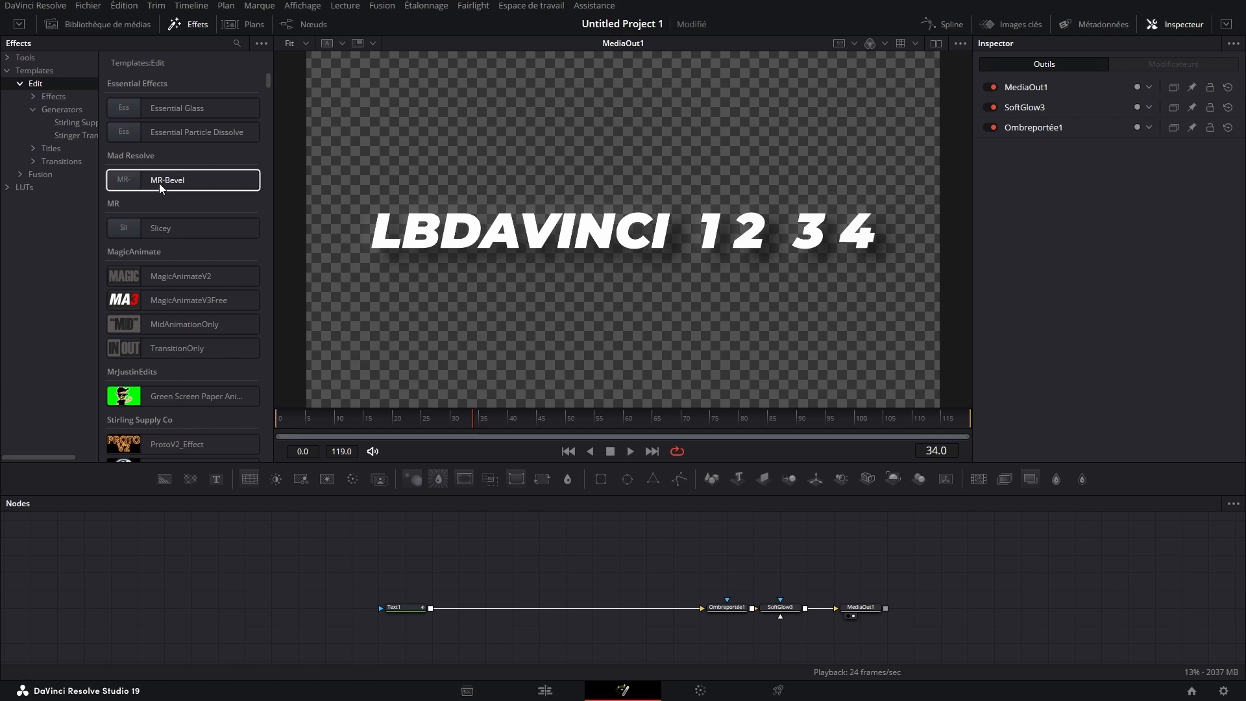
Insert MR-Bevel between Text1 and the drop shadow, with level about 0.173, contour thickness about 0.386 and highlights about 0.827
left_click_drag(158, 183, 623, 607)
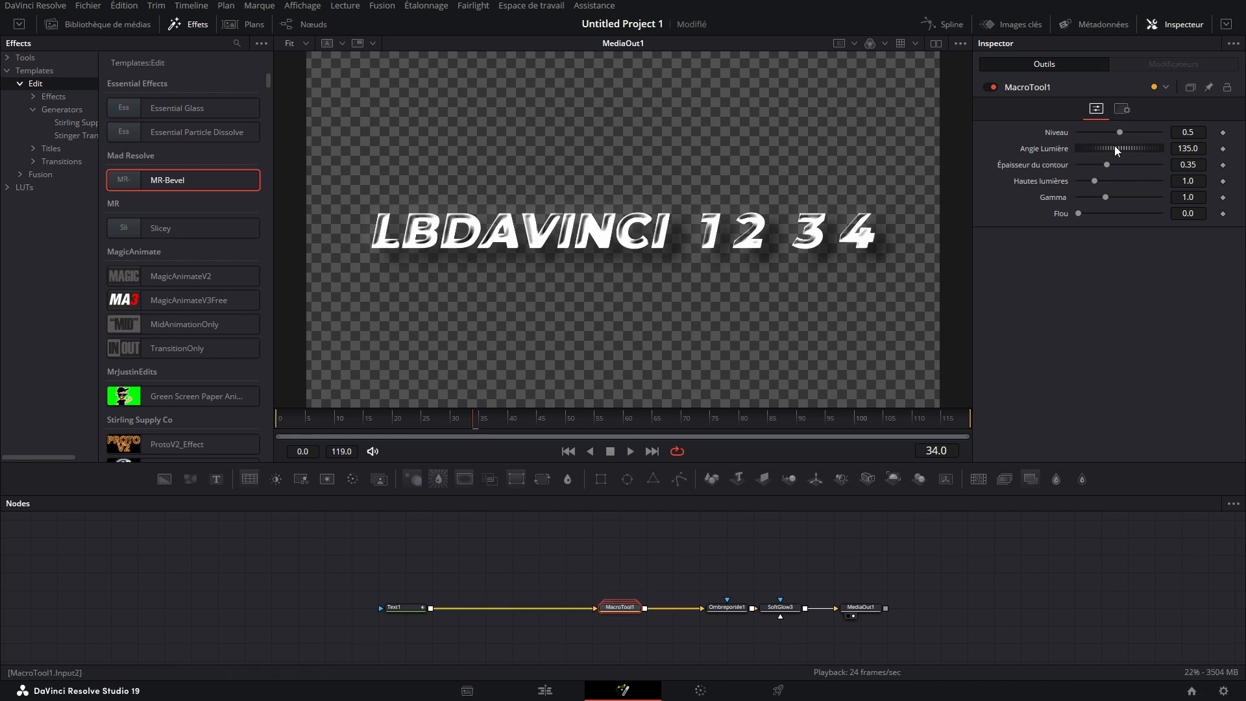
left_click_drag(1122, 129, 1091, 177)
scroll(419, 228, "up", 7)
scroll(419, 228, "down", 4)
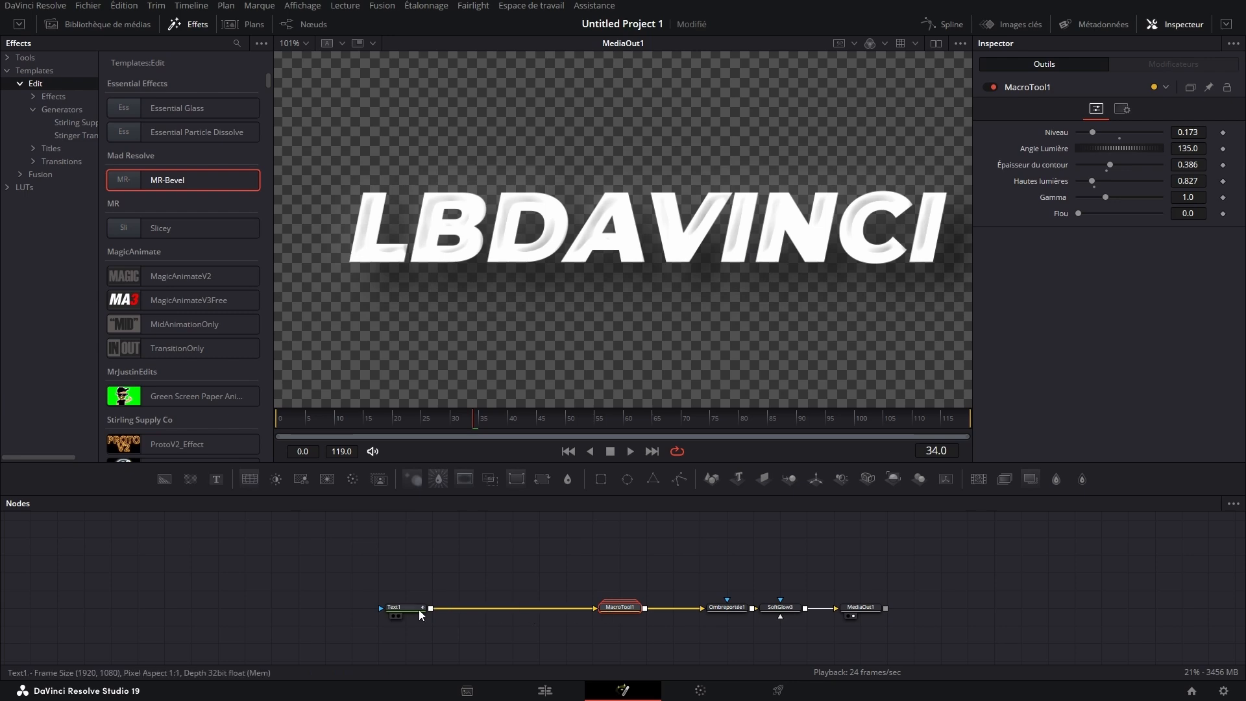
Try a dark red base colour for the Text1 title
left_click(404, 608)
left_click(1106, 314)
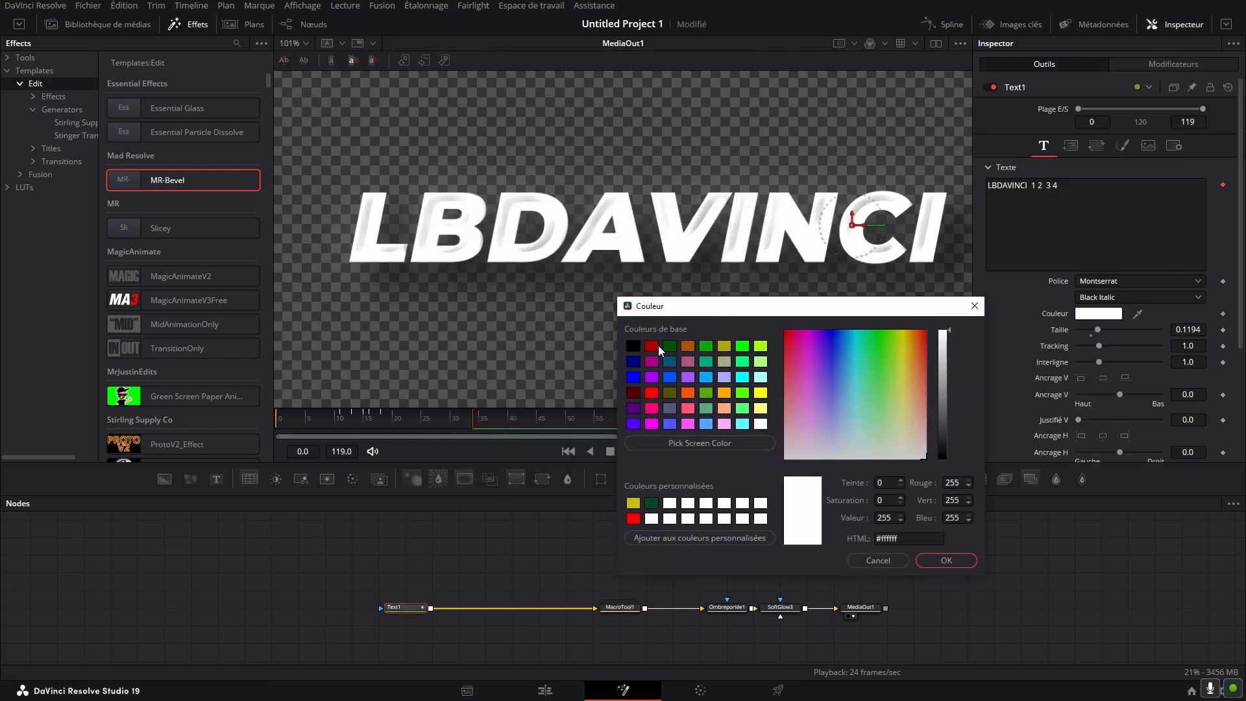
left_click(654, 346)
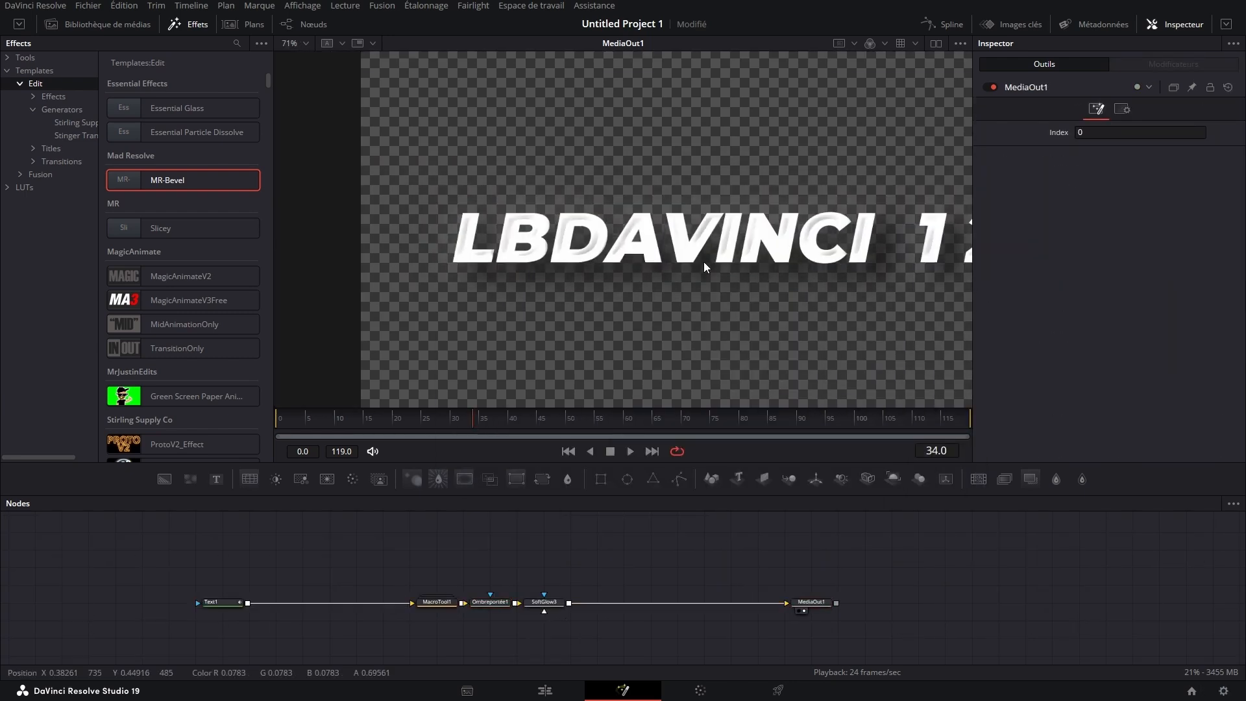
Try a Background node with a linear gradient between SoftGlow and MediaOut, adjust the gradient's start and end points, and delete the node
scroll(703, 263, "down", 1)
left_click_drag(841, 285, 661, 256)
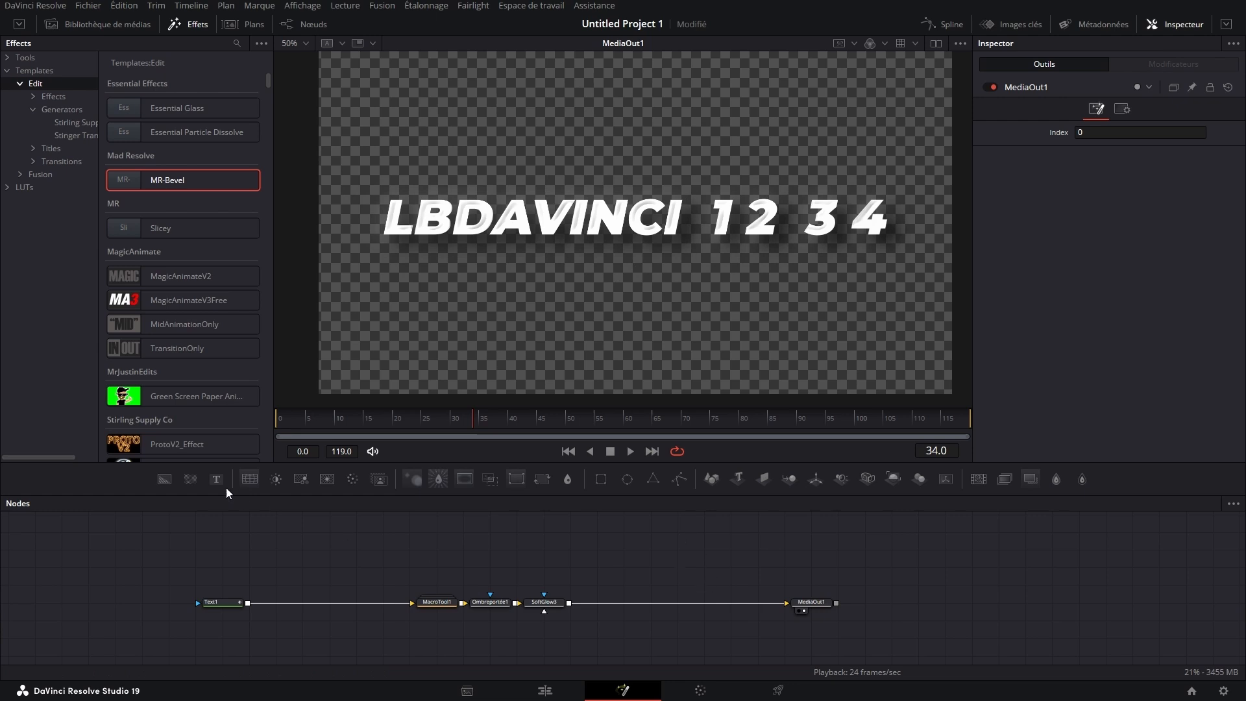
left_click_drag(162, 481, 803, 605)
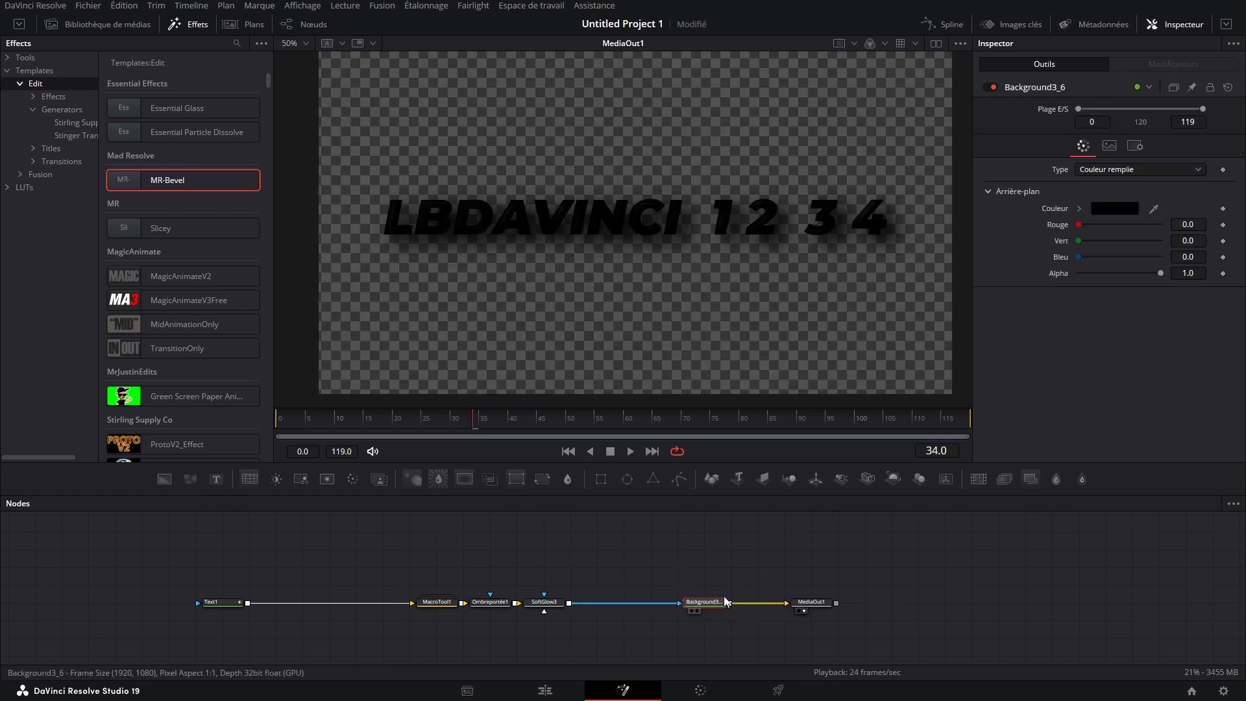
left_click(1135, 169)
left_click(1104, 240)
left_click_drag(320, 218, 367, 218)
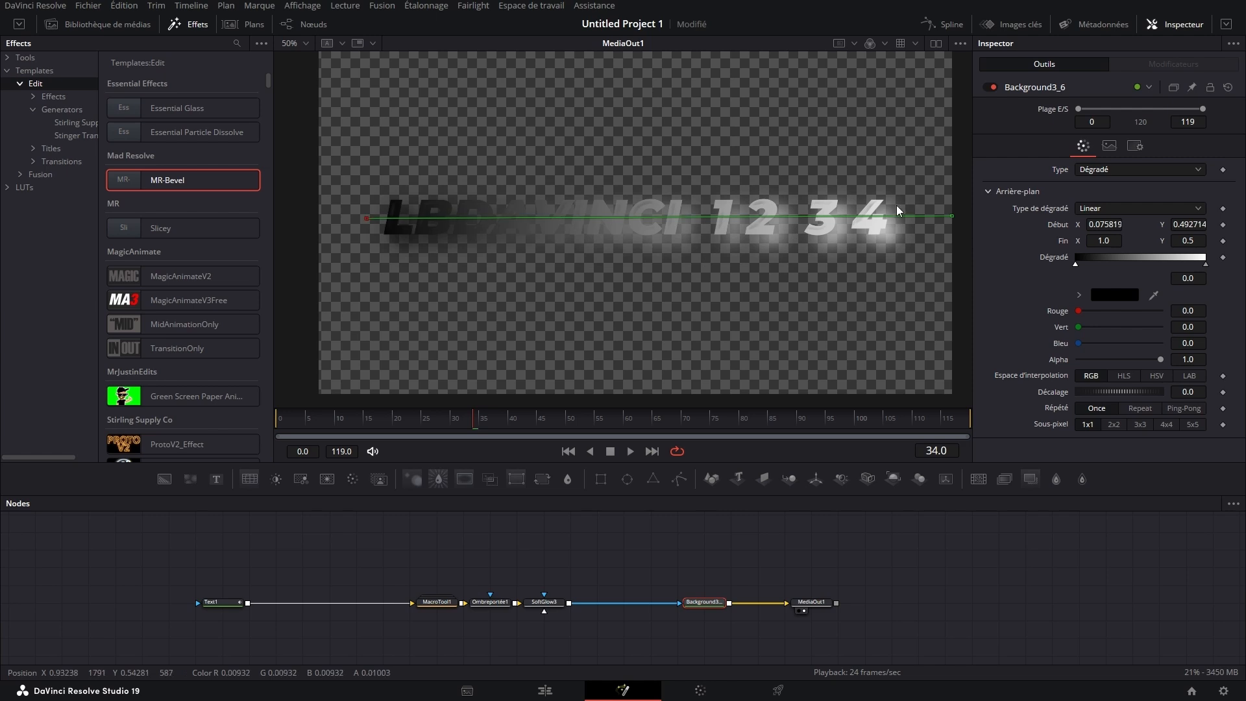
left_click_drag(952, 216, 959, 216)
key("Delete")
Add a Lignes de balayage (scanlines) node after the SoftGlow node
left_click(545, 602)
key("shift+space")
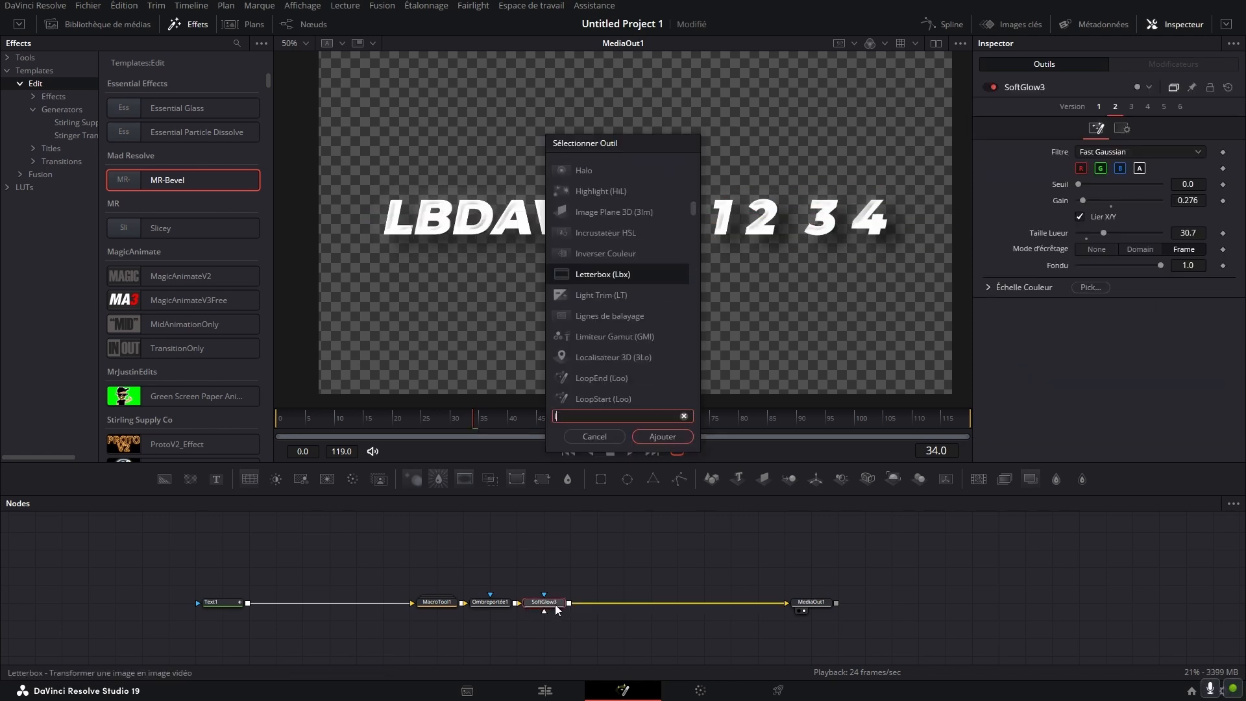
type("lignes de balayage")
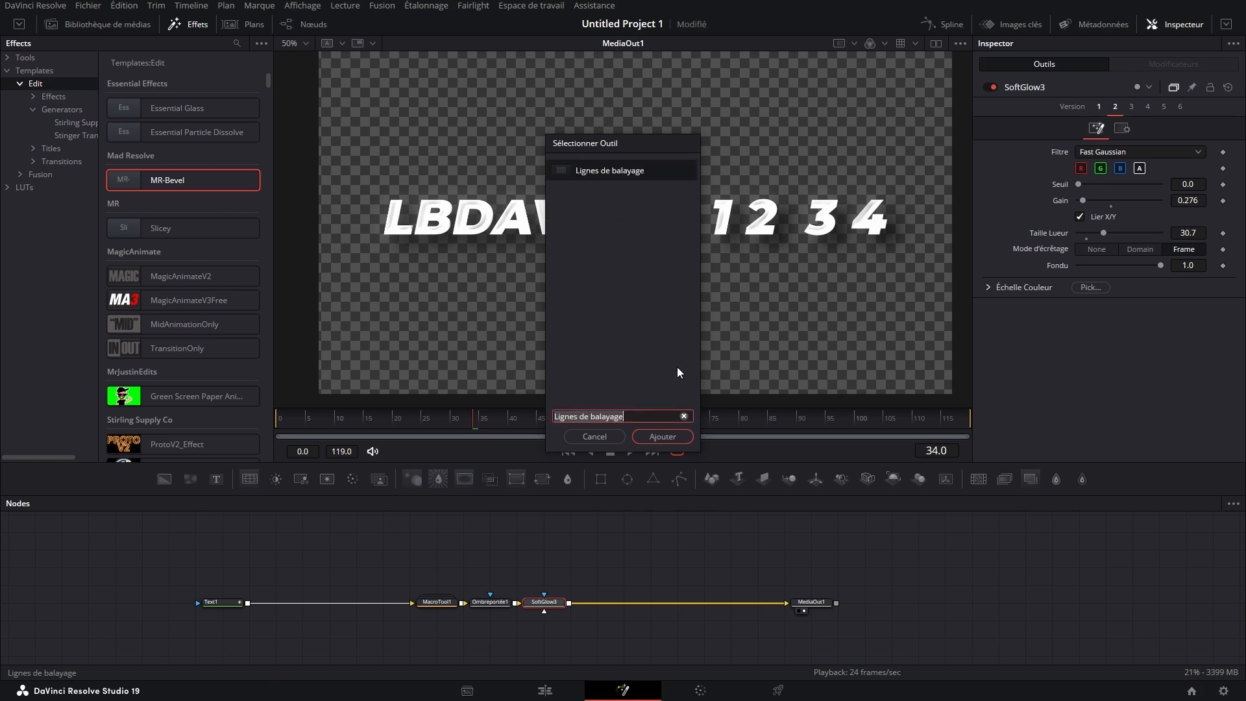
left_click(659, 436)
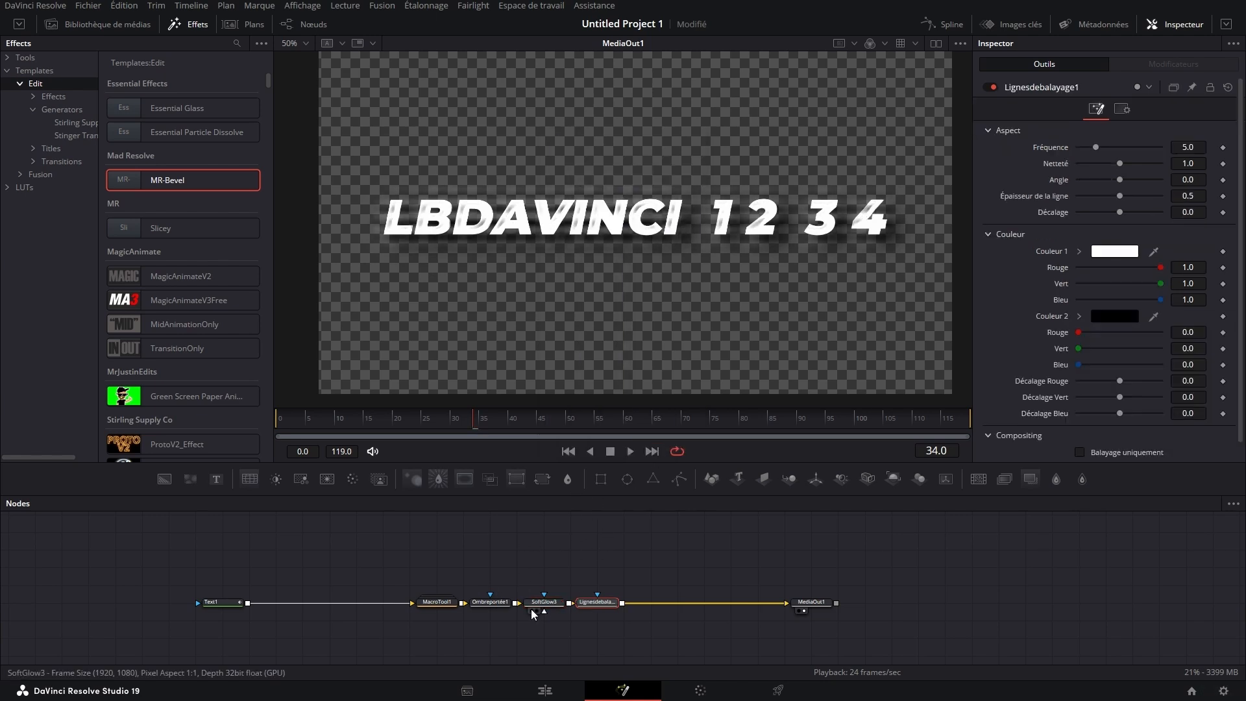
Delete the MacroTool1 bevel node and connect Text1 directly to the drop shadow node
left_click(436, 602)
key("Delete")
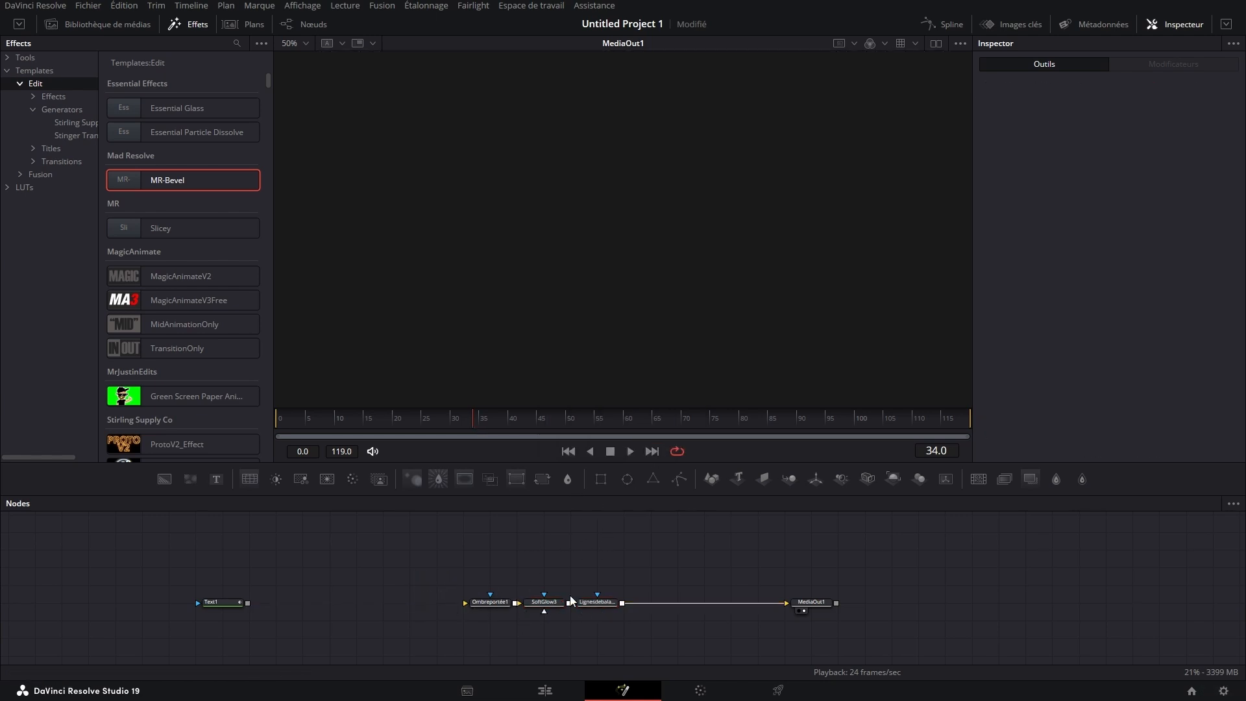
left_click_drag(247, 603, 465, 603)
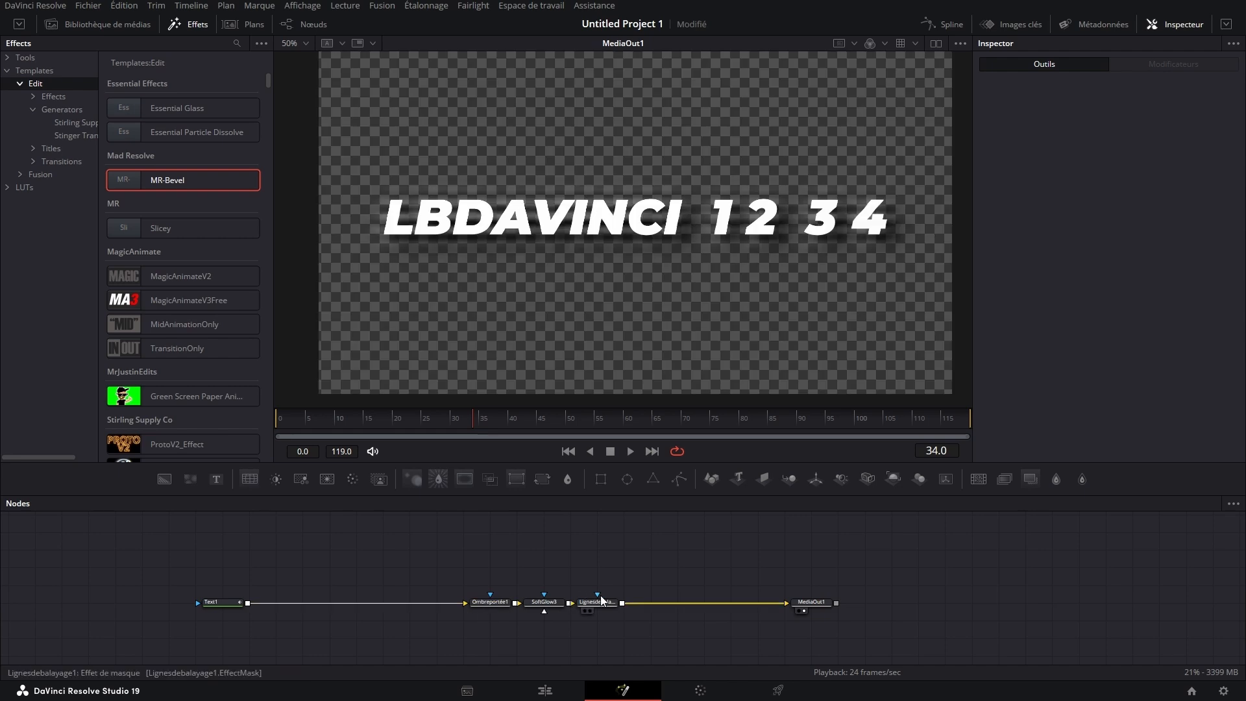
Move the scanlines node between Text1 and the drop shadow, and set its blend mode to Normal
left_click_drag(601, 597, 388, 597)
scroll(1067, 251, "down", 1)
left_click(1112, 449)
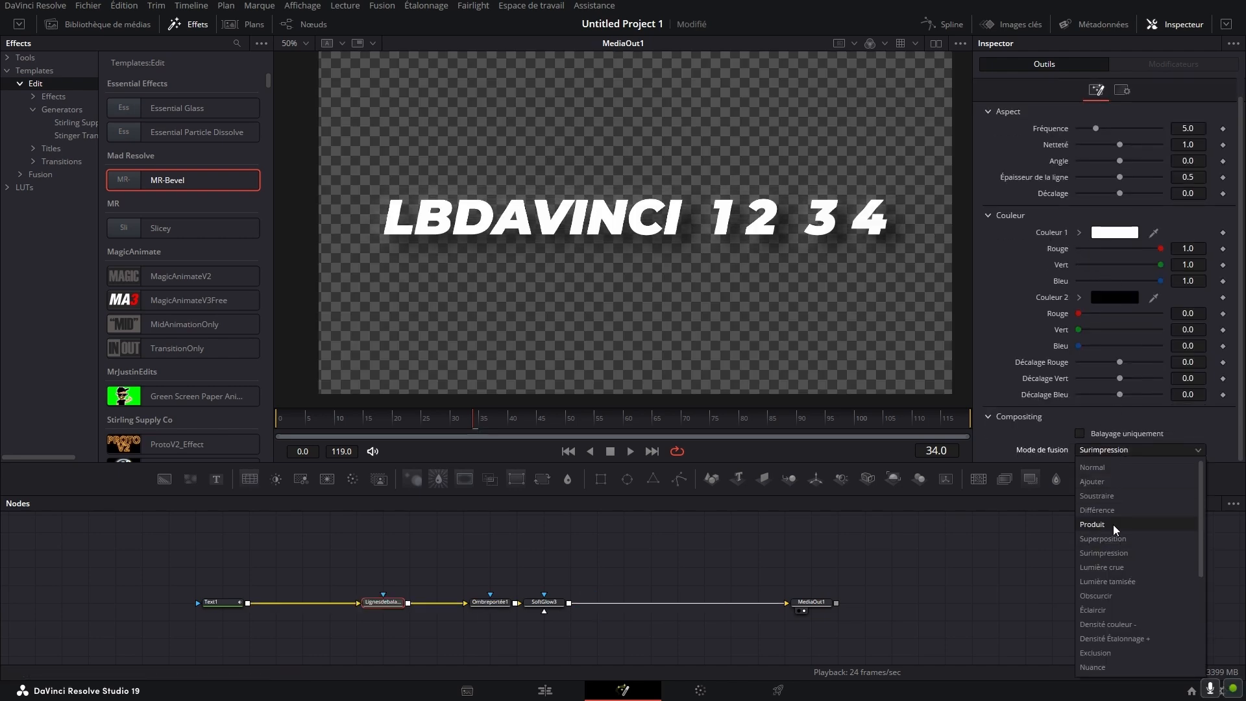
left_click(1093, 466)
Set the scanlines frequency to about 17.16 and the angle to 90
scroll(1137, 399, "up", 1)
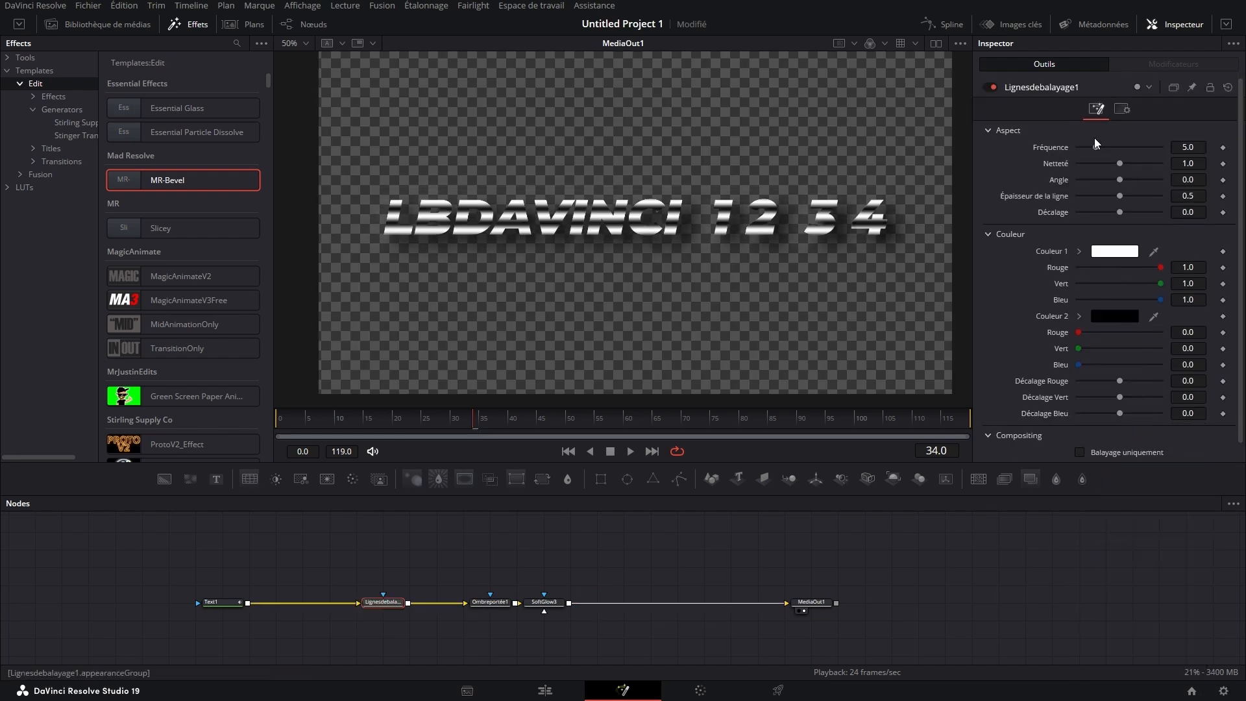
left_click_drag(1096, 147, 1148, 147)
left_click(1199, 181)
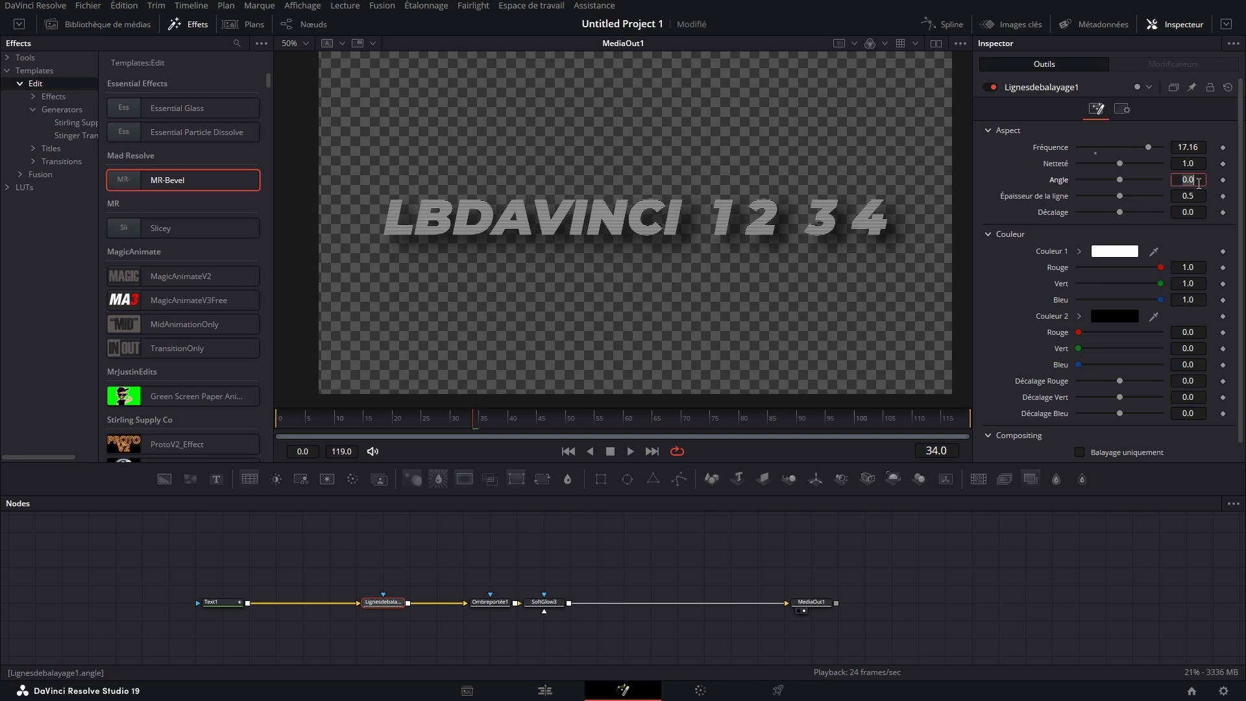
type("90")
key("Return")
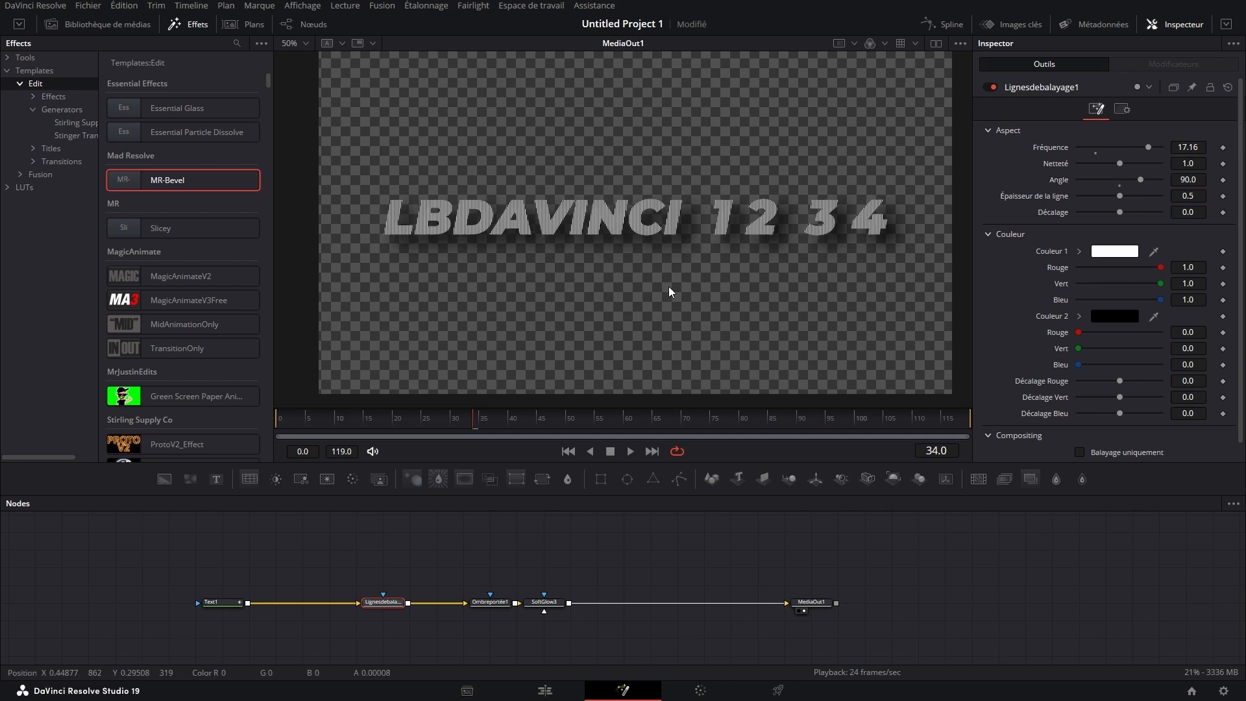
Scrub the animation to frame 47 and raise the SoftGlow gain to about 1.024
left_click_drag(323, 418, 283, 394)
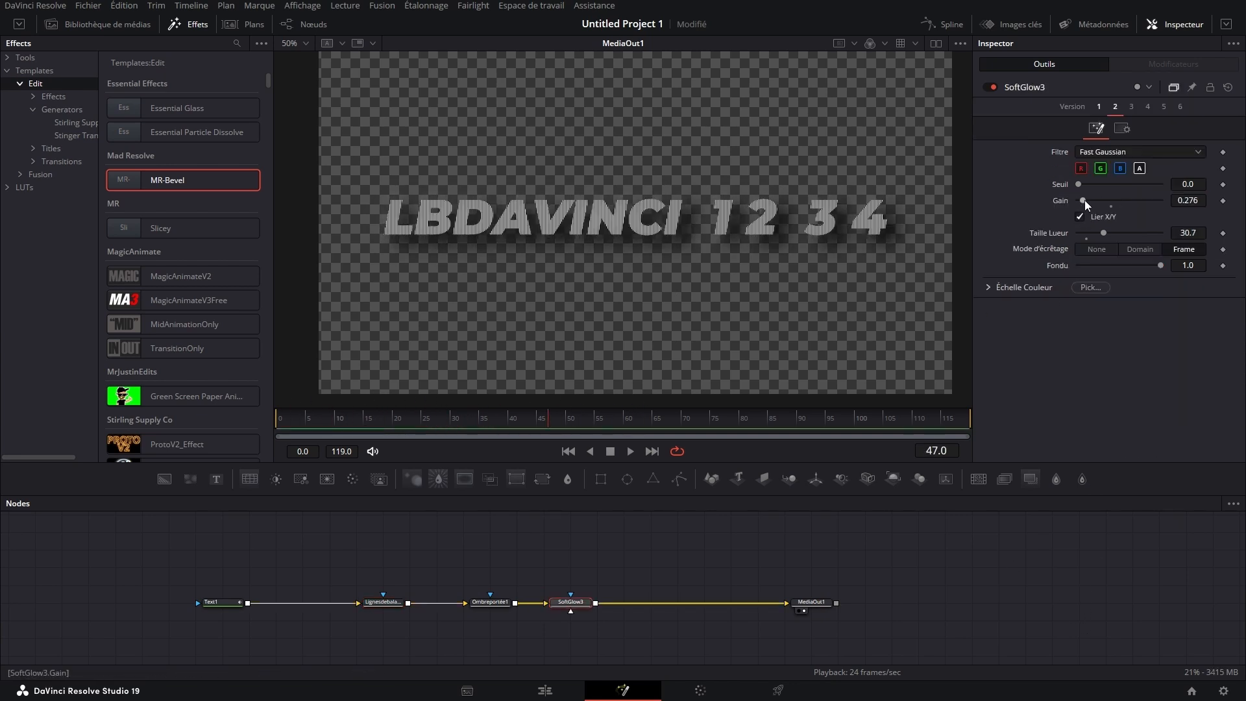
left_click_drag(1084, 199, 1096, 198)
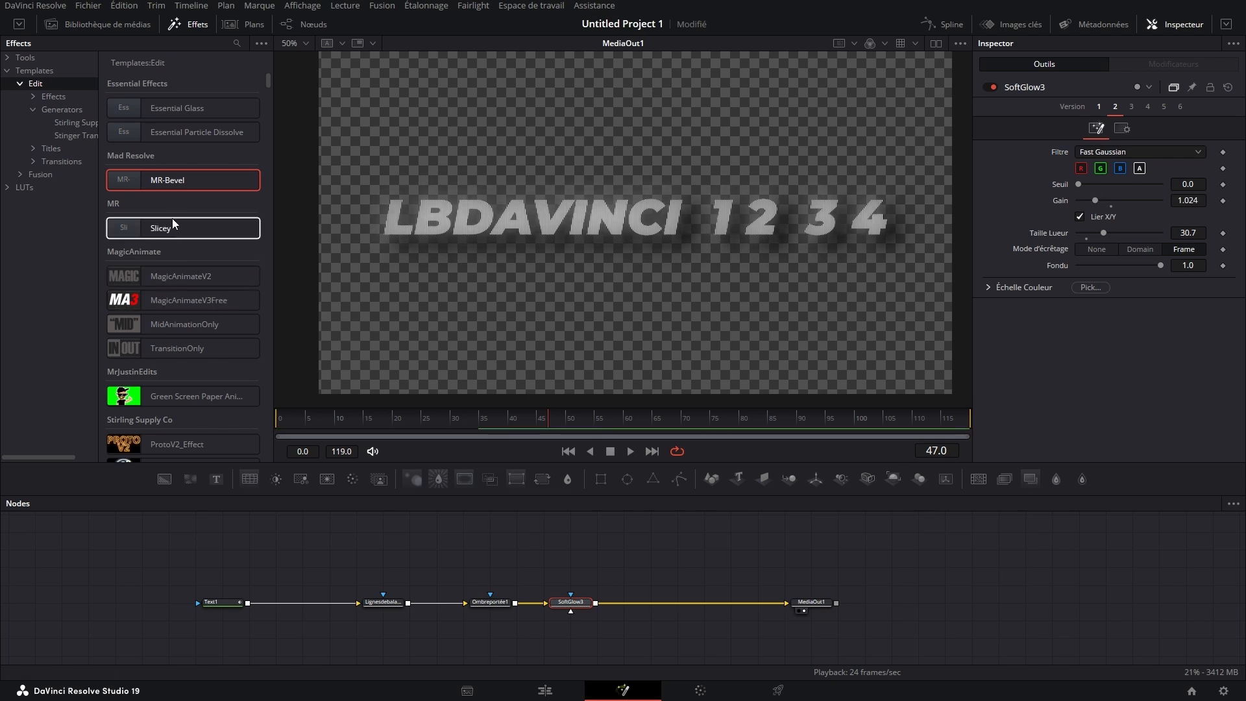
left_click(961, 572)
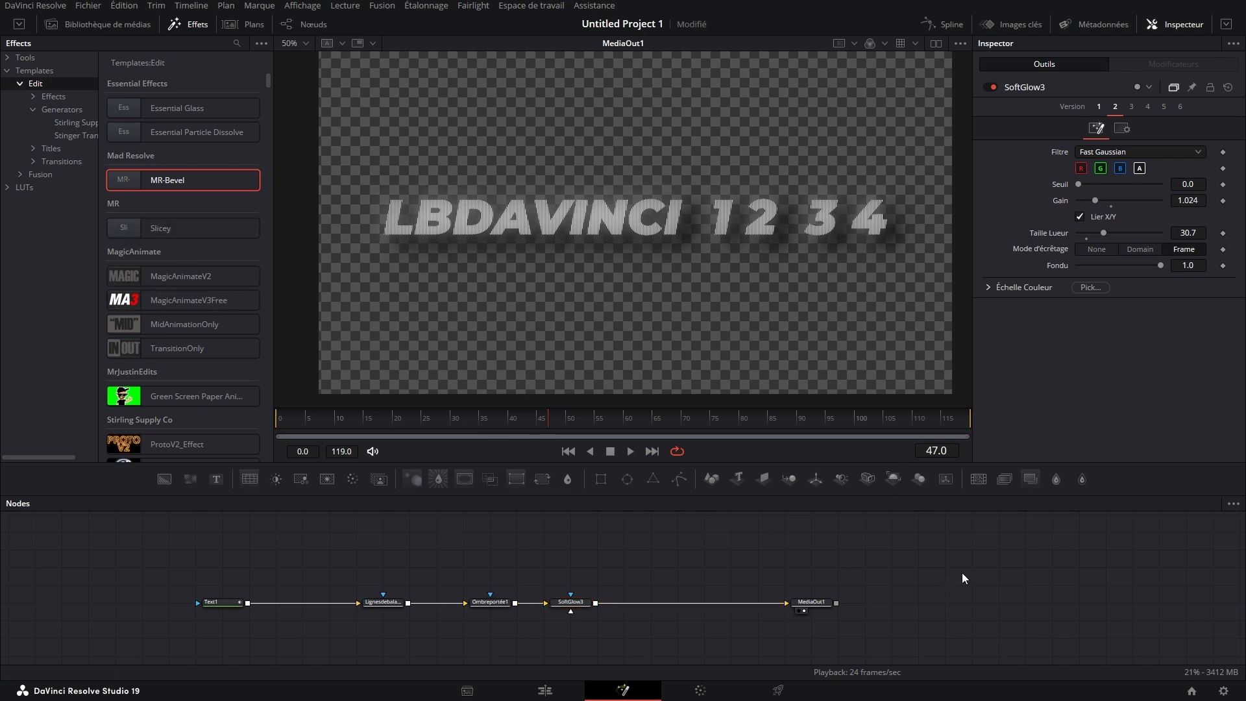